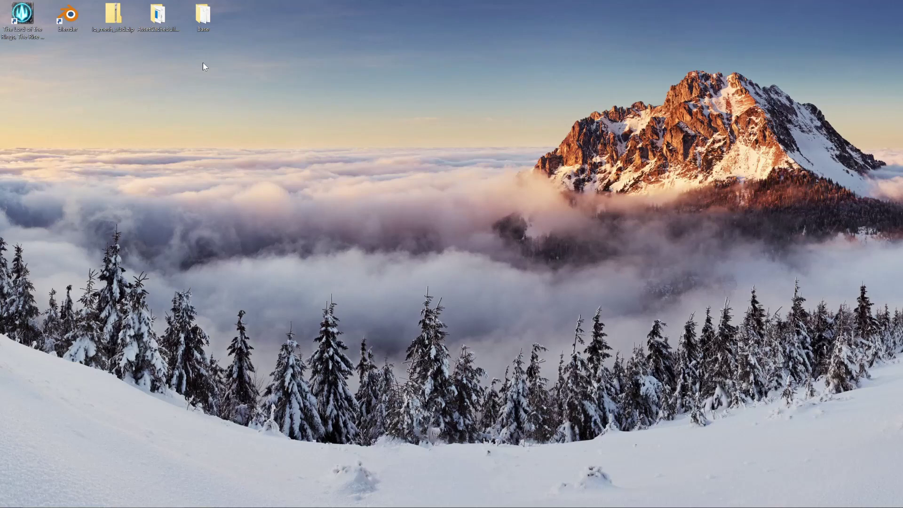
Open the properties of the Rise of the Witch-king desktop shortcut to view its target and launch options.
left_click(33, 17)
right_click(33, 16)
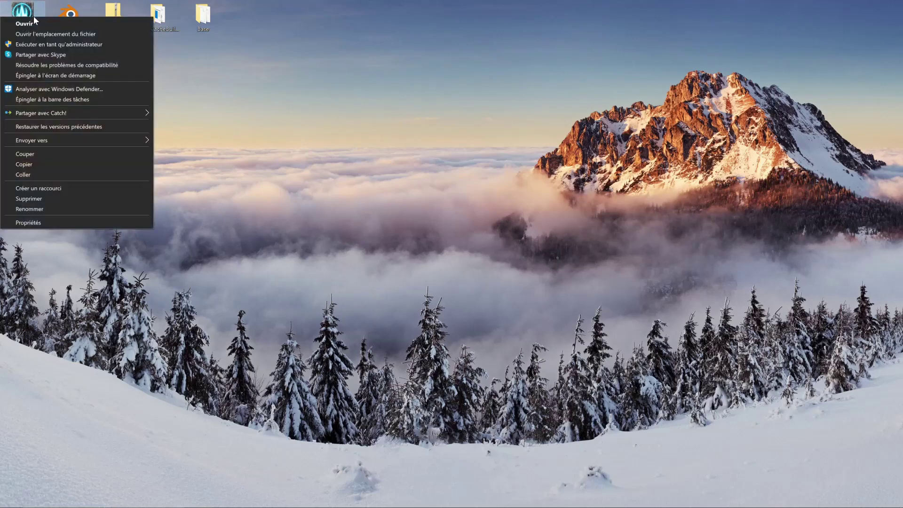
left_click(66, 222)
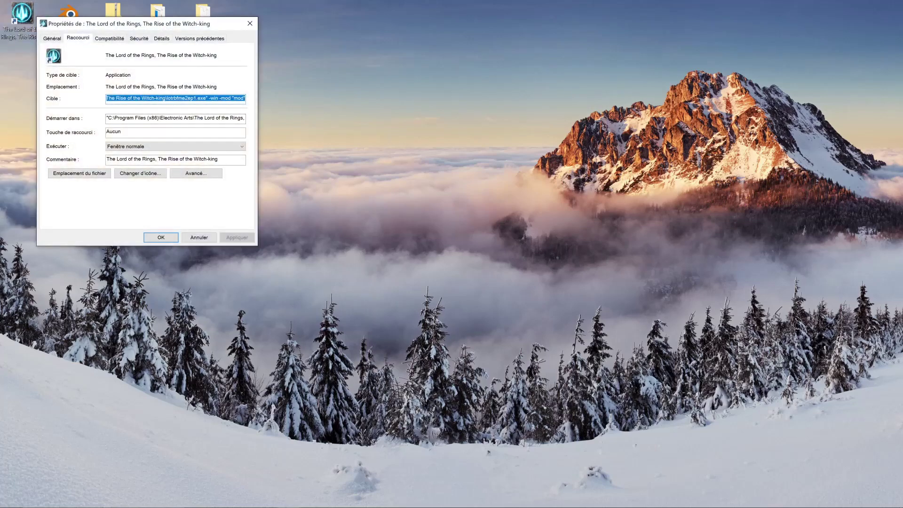
Open the mod folder inside the My The Lord of the Rings, The Rise of the Witch-king Files folder.
key("super+e")
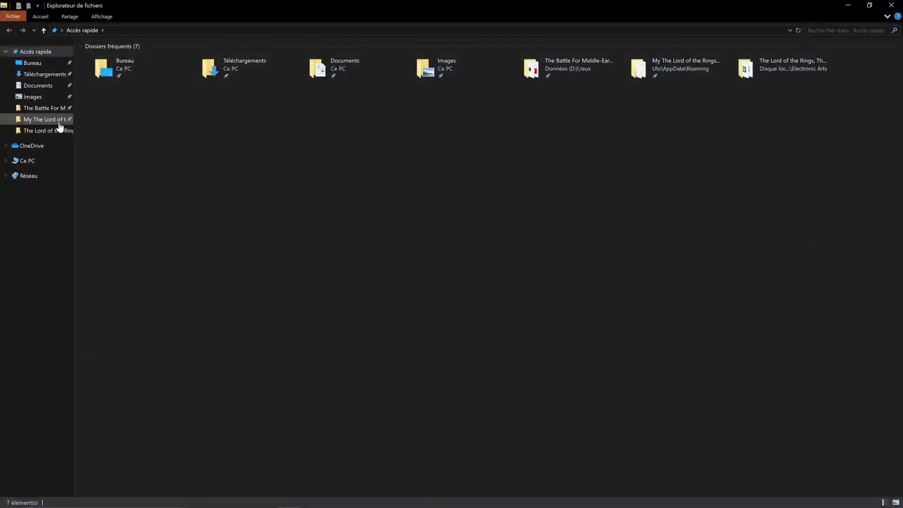
left_click(59, 122)
double_click(134, 79)
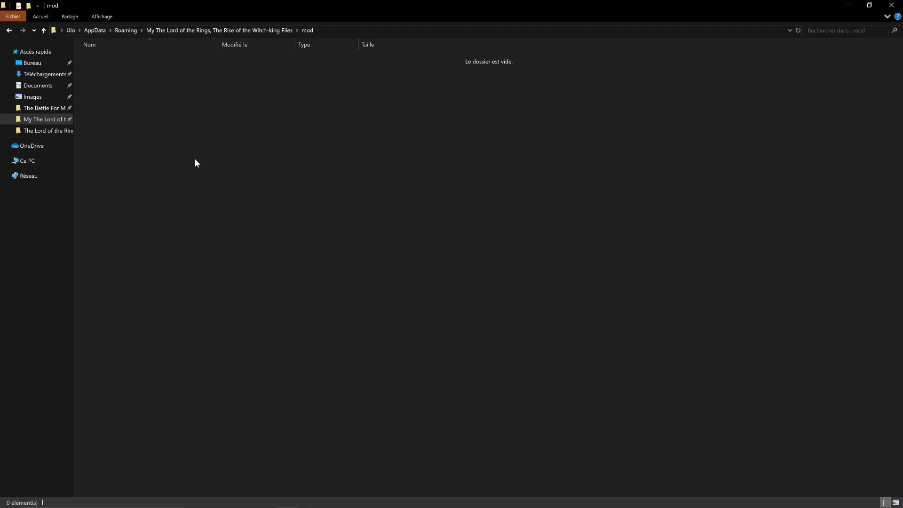
Open the Base folder on the desktop and browse to data\ini\object\evilfaction.
key("super+d")
left_click(201, 15)
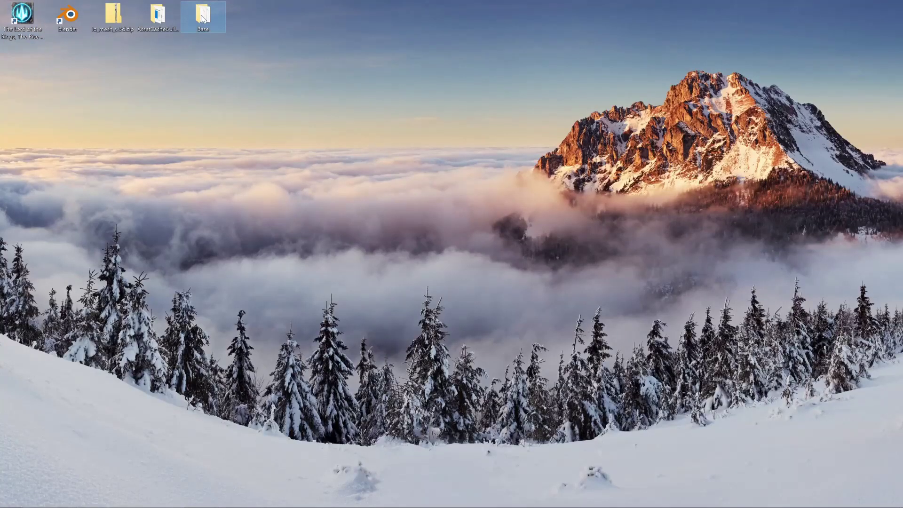
double_click(201, 15)
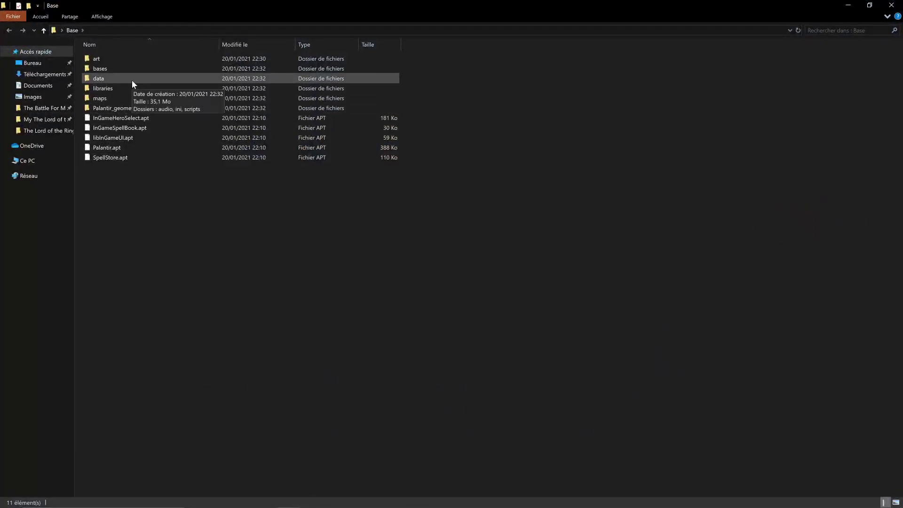
double_click(132, 80)
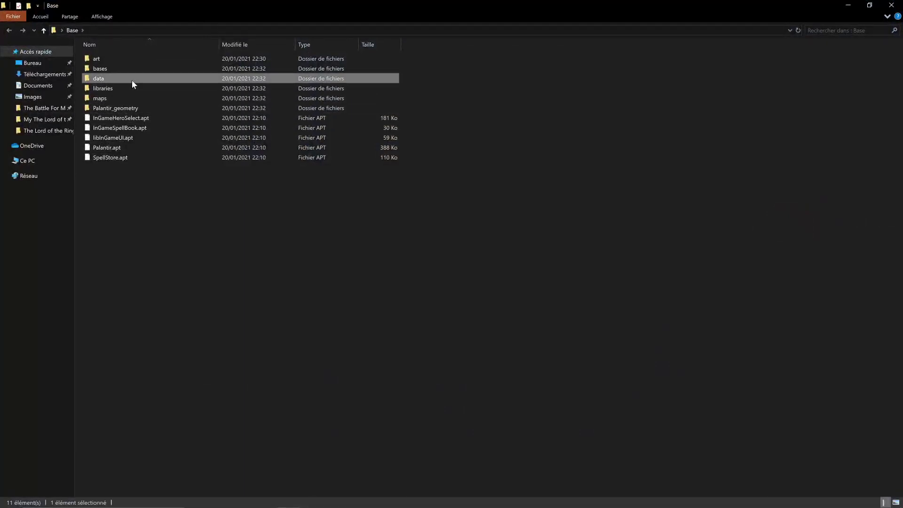
left_click(132, 80)
key("Up")
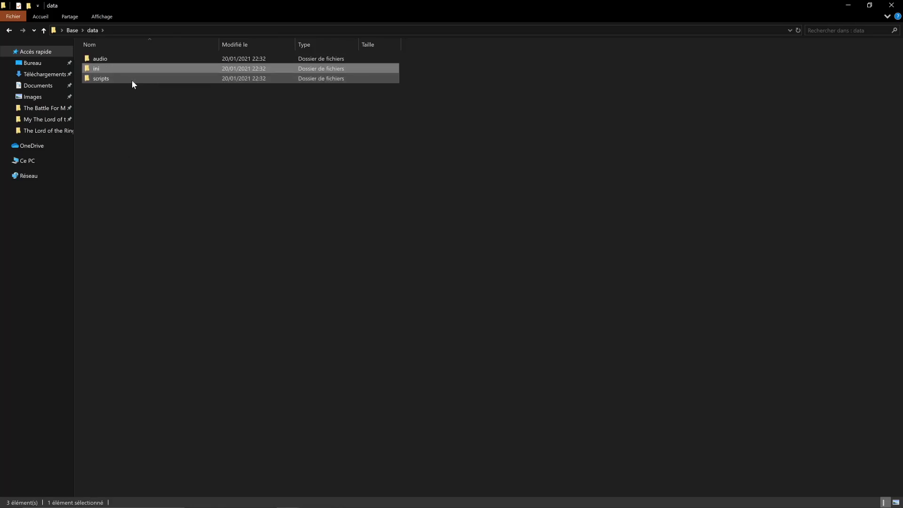
key("Return")
key("Down")
key("Down")
key("Down")
key("Down")
key("Down")
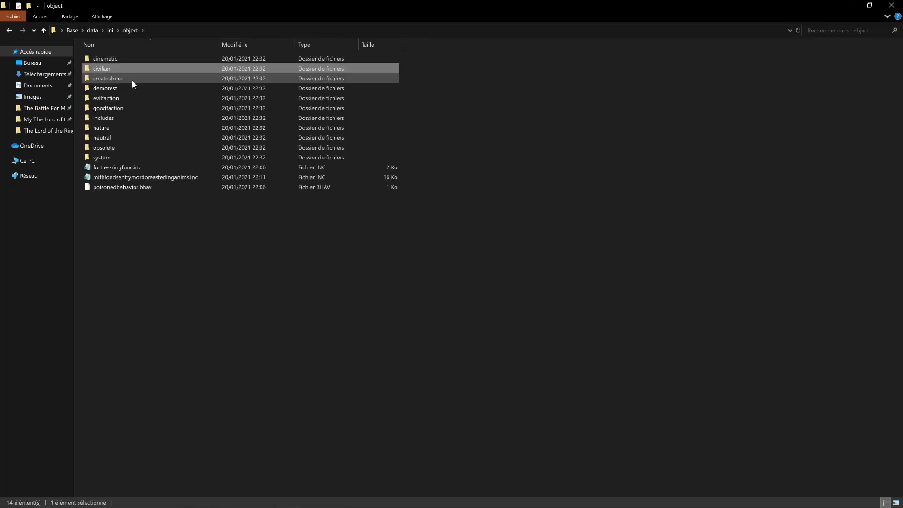
key("Up")
key("Return")
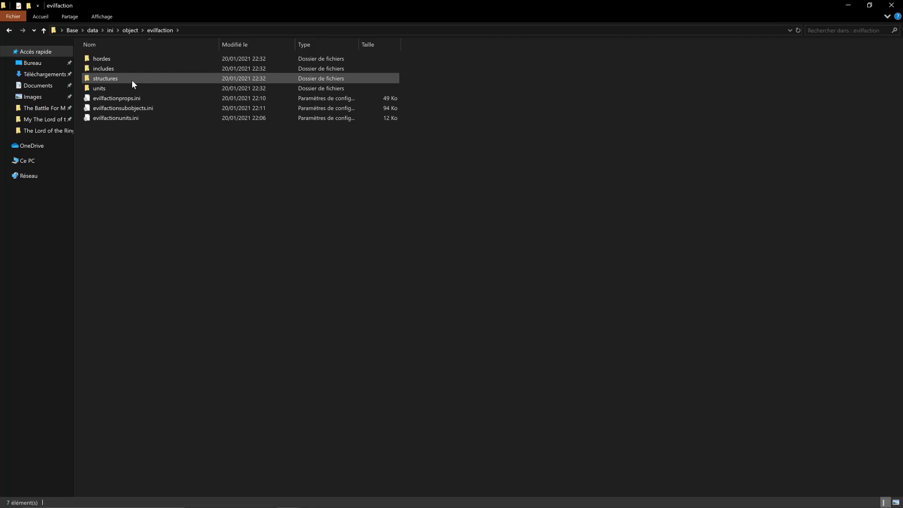
Open the units\angmar subfolder and copy the angmarrogash.ini file.
key("Down")
key("Down")
key("Down")
key("Return")
key("Down")
key("Up")
key("Return")
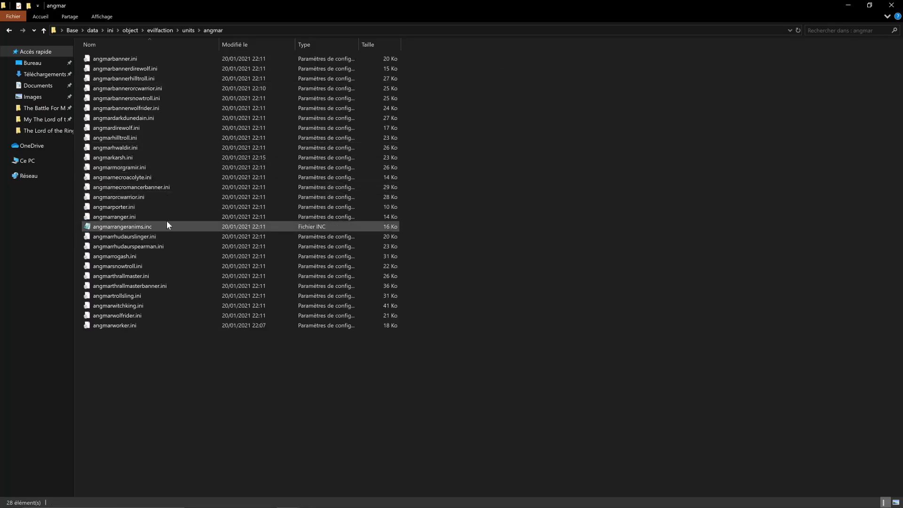
left_click(136, 259)
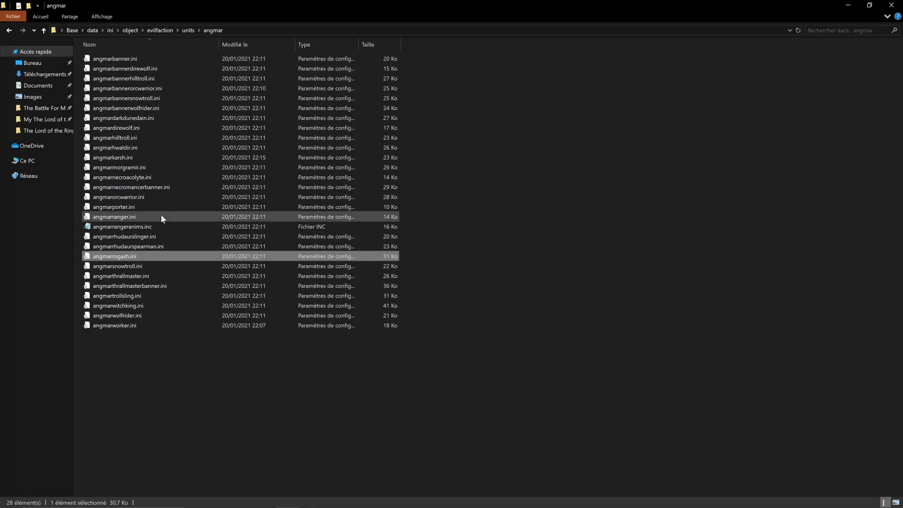
key("alt+F4")
Return to the empty mod folder, create a folder named data in it and open it.
left_click(170, 172)
key("alt+Tab")
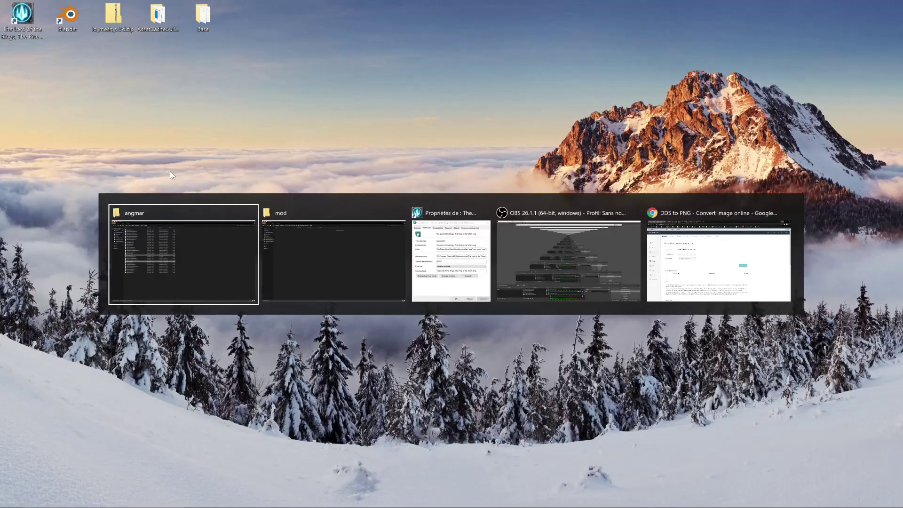
left_click(367, 226)
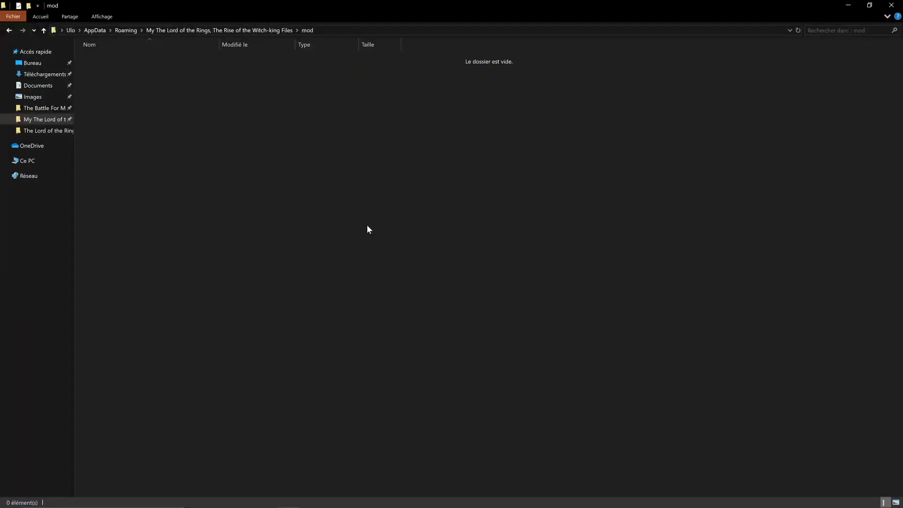
key("ctrl+shift+n")
type("data")
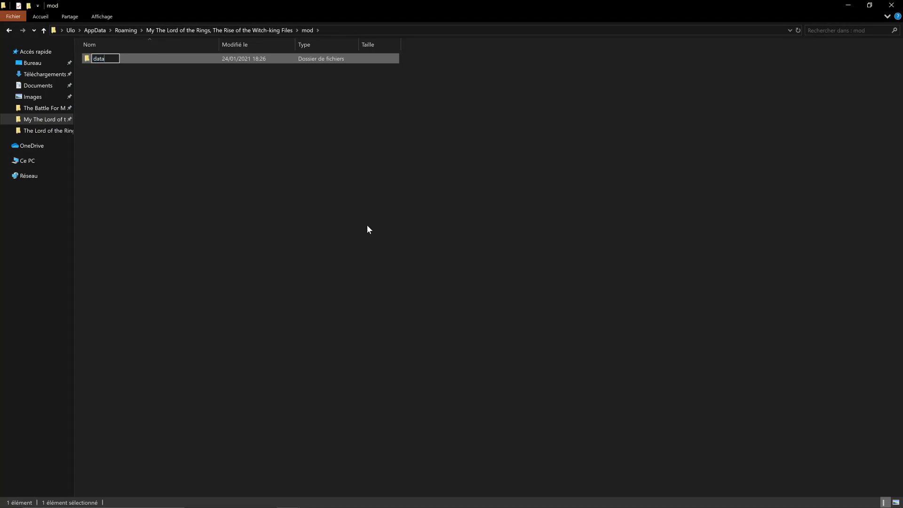
key("Return")
key("Return")
Inside data, create an ini folder containing an object folder, and open the object folder.
key("ctrl+shift+n")
type("ini")
key("Return")
key("Return")
key("ctrl+shift+n")
type("object")
key("Return")
key("Return")
Inside object, create an evilfaction folder containing a units folder, and open the units folder.
key("ctrl+shift+n")
type("evilfaction")
key("Return")
key("Return")
key("ctrl+shift+n")
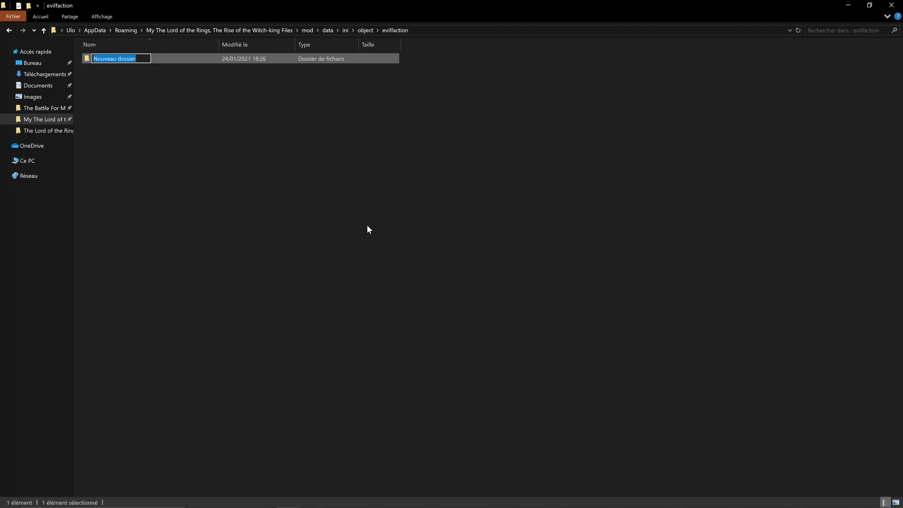
type("units")
key("Return")
key("Return")
Create an angmar folder inside units and paste the copied angmarrogash.ini into it.
key("ctrl+shift+n")
type("angmar")
key("Return")
key("Return")
key("ctrl+v")
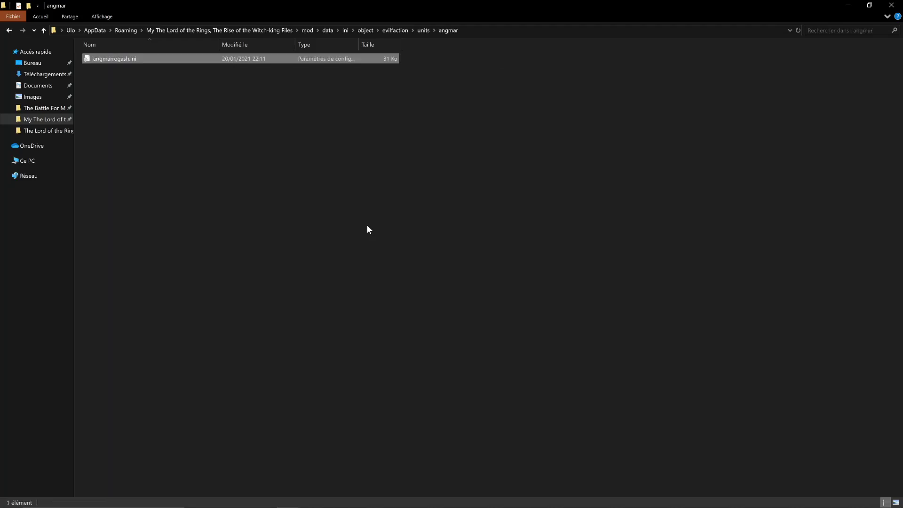
Open the pasted angmarrogash.ini in a maximized text editor and find the buildcost entry.
double_click(142, 60)
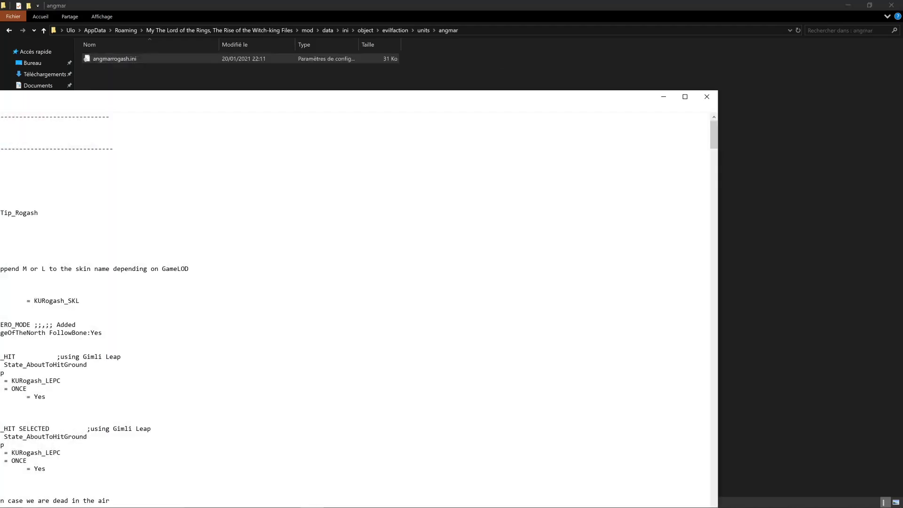
key("ctrl+f")
key("Return")
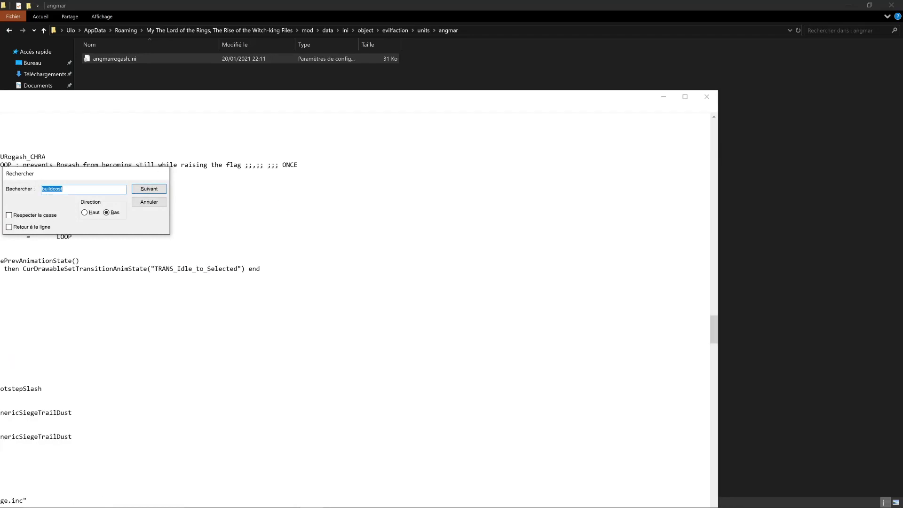
key("Escape")
key("super+Up")
scroll(451, 254, "down", 2)
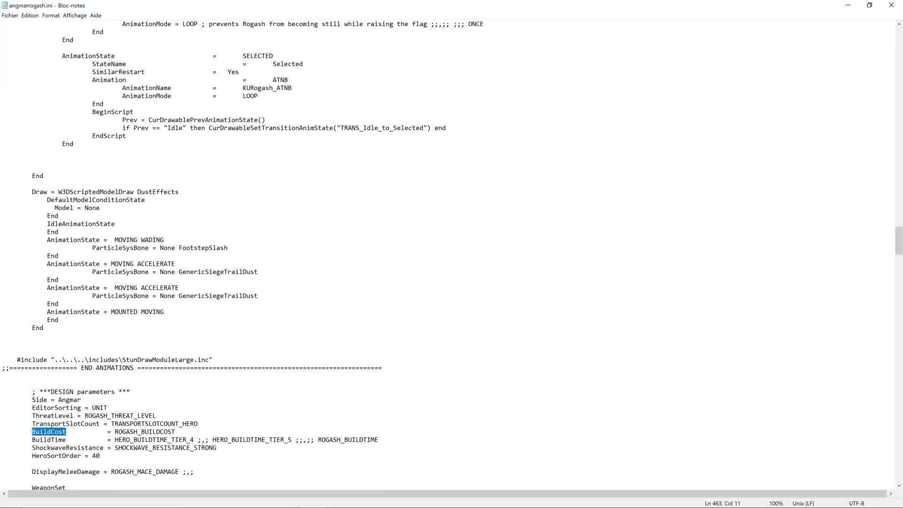
Set BuildCost and BuildTime to 0, commenting out their original values with a semicolon, and save the file.
left_click(115, 432)
type("0;")
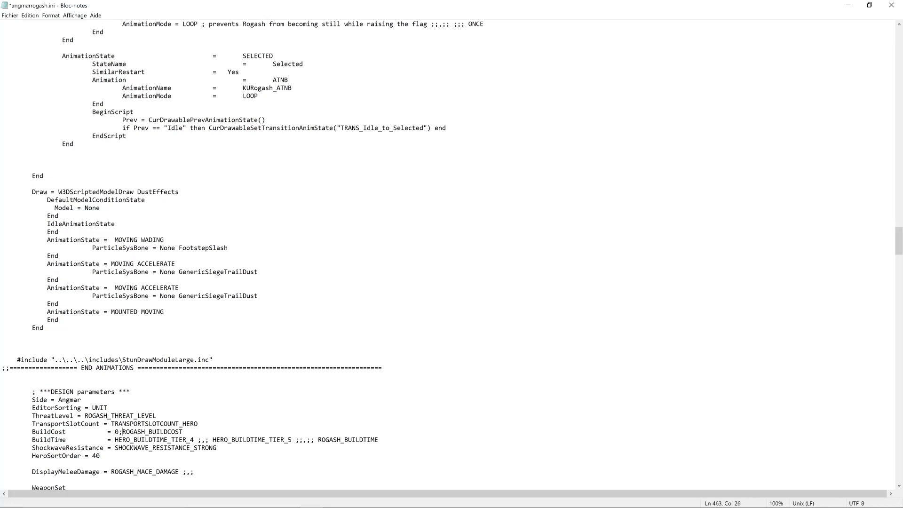
type("0;")
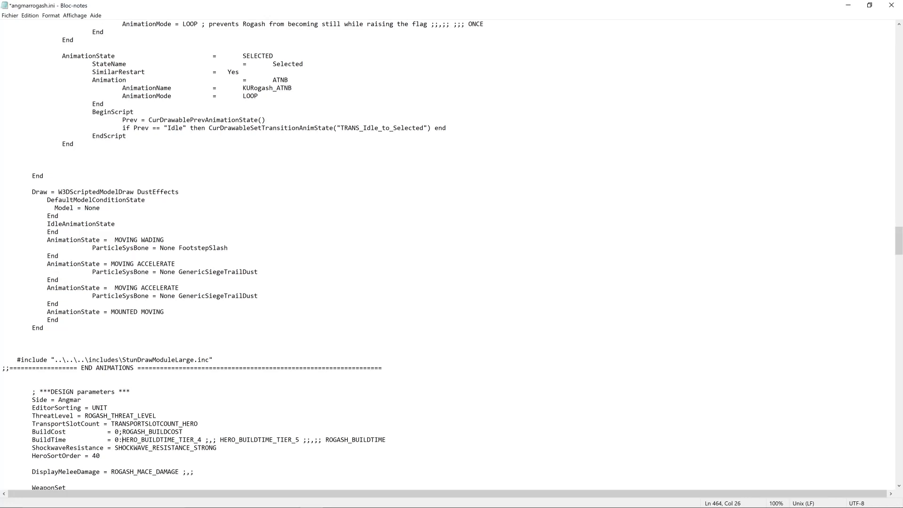
key("ctrl+s")
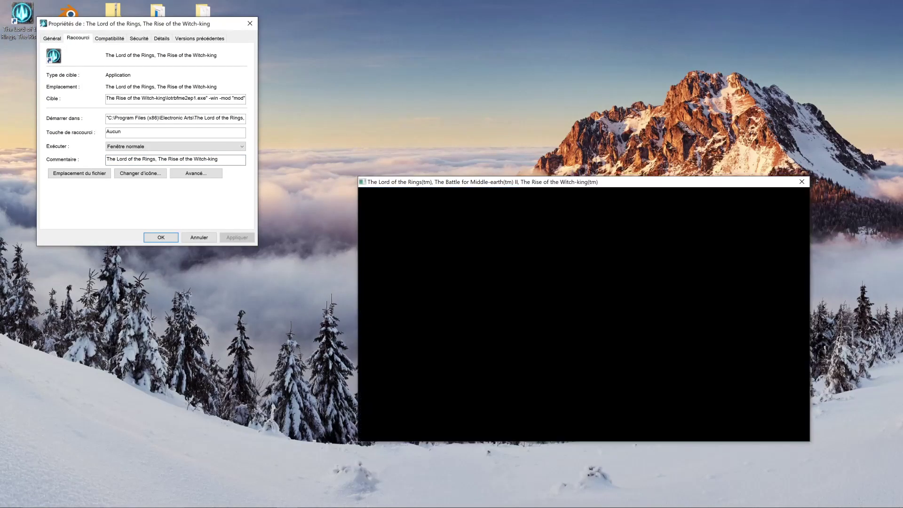
Close the shortcut's properties, switch to Blender and load its factory settings.
left_click(249, 24)
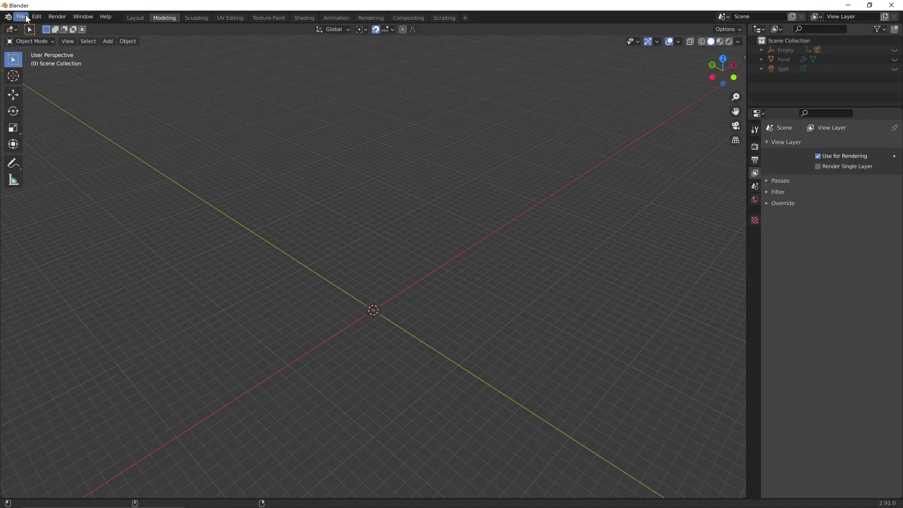
left_click(25, 16)
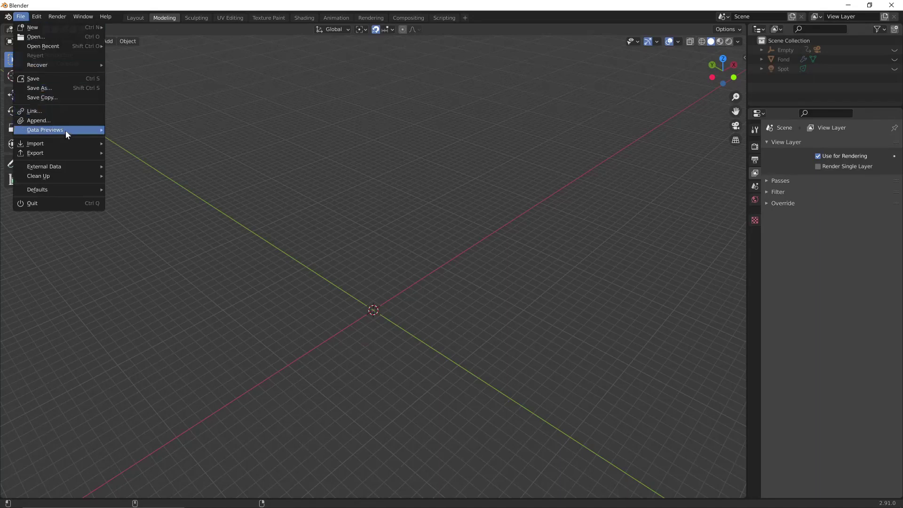
mouse_move(72, 155)
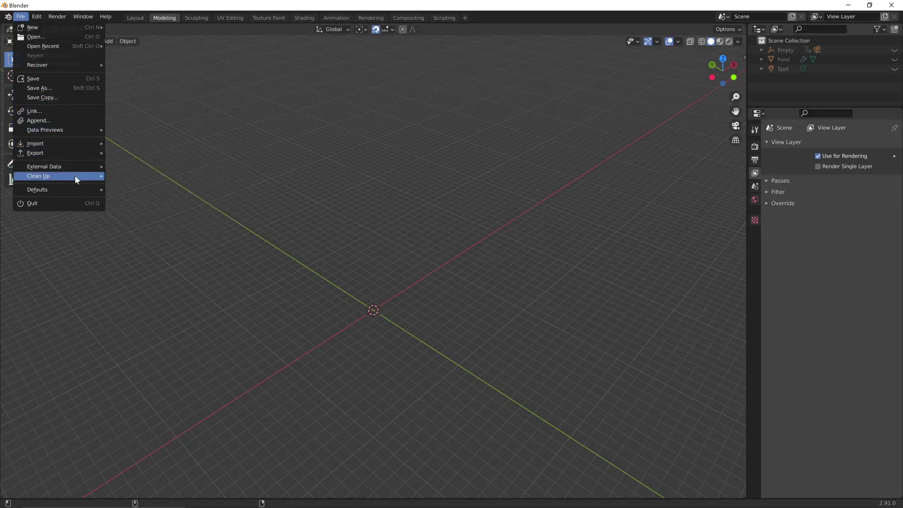
mouse_move(69, 189)
left_click(134, 199)
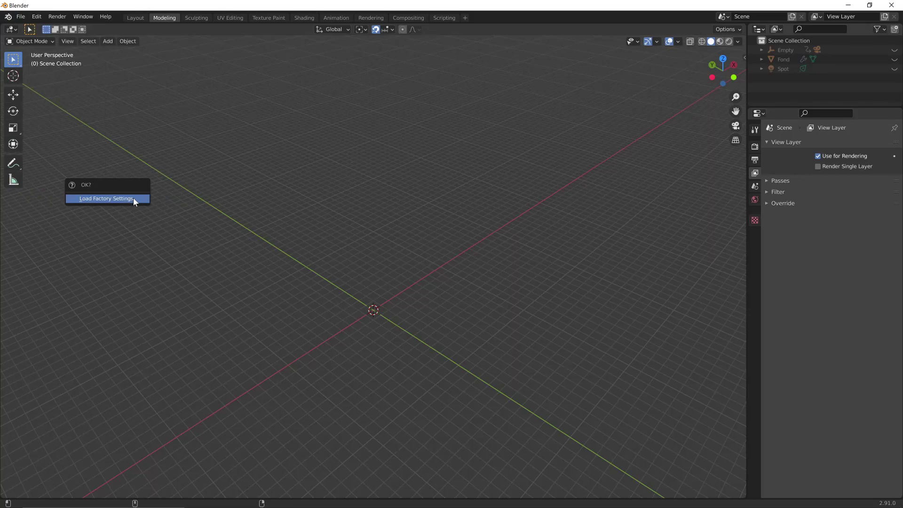
left_click(134, 198)
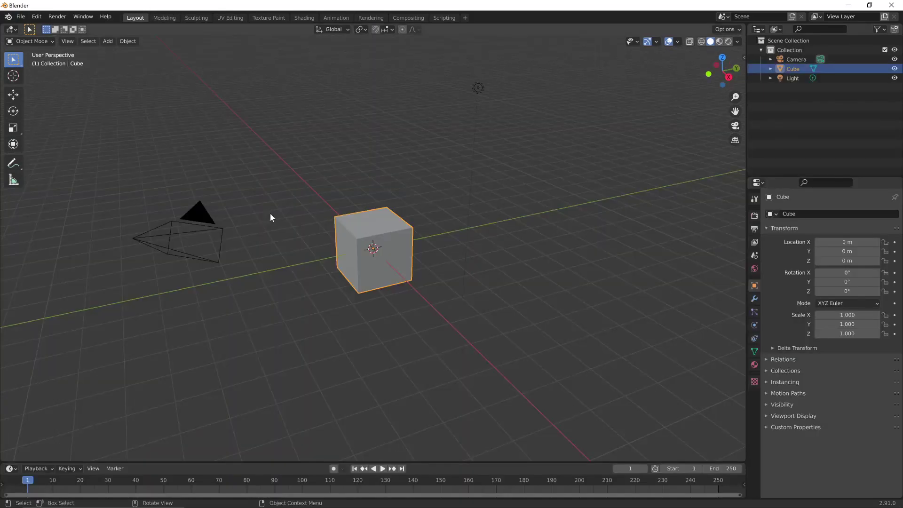
Delete the default cube and the Collection with its camera and light to empty the scene.
key("x")
left_click(413, 188)
left_click(794, 53)
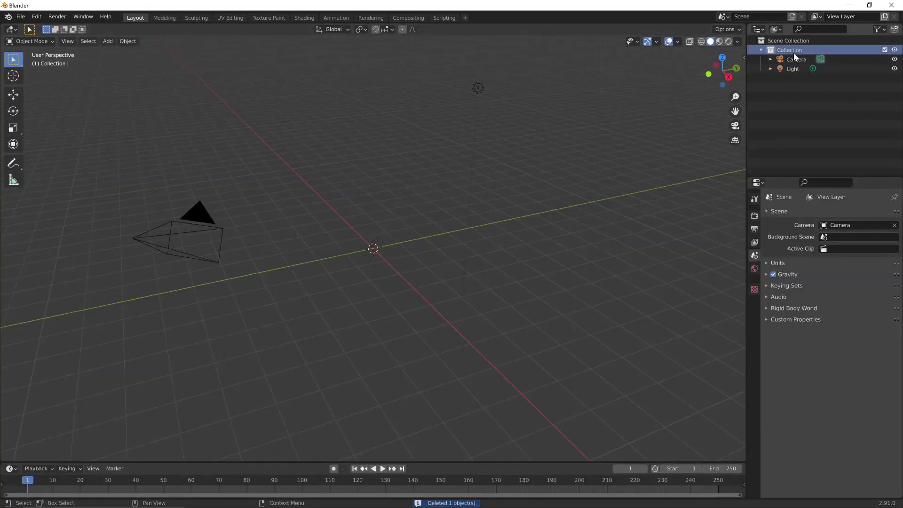
right_click(795, 53)
left_click(740, 106)
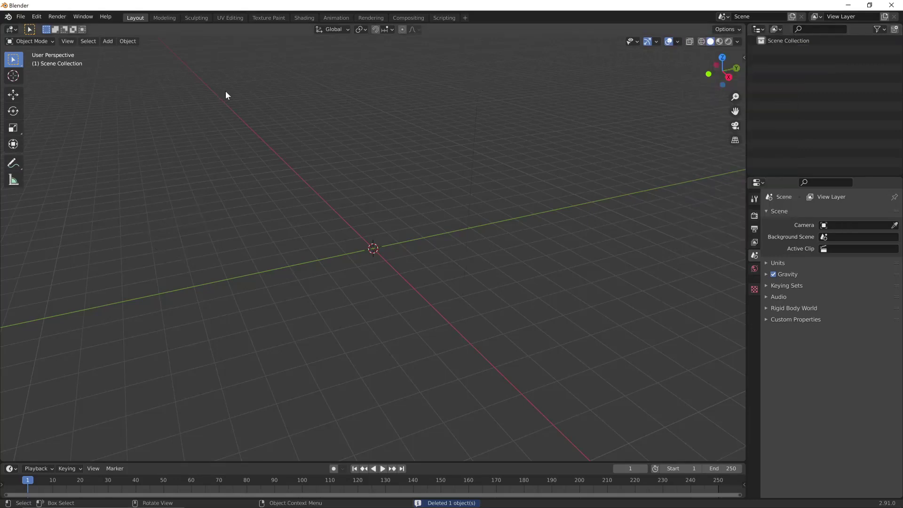
Install the io_mesh_w3d.zip add-on from the desktop through the Blender preferences.
left_click(37, 17)
left_click(52, 151)
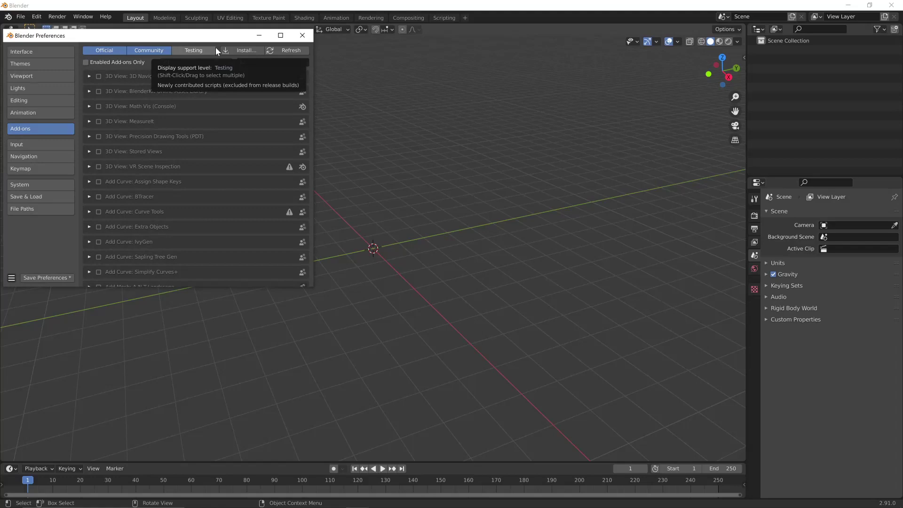
left_click(229, 52)
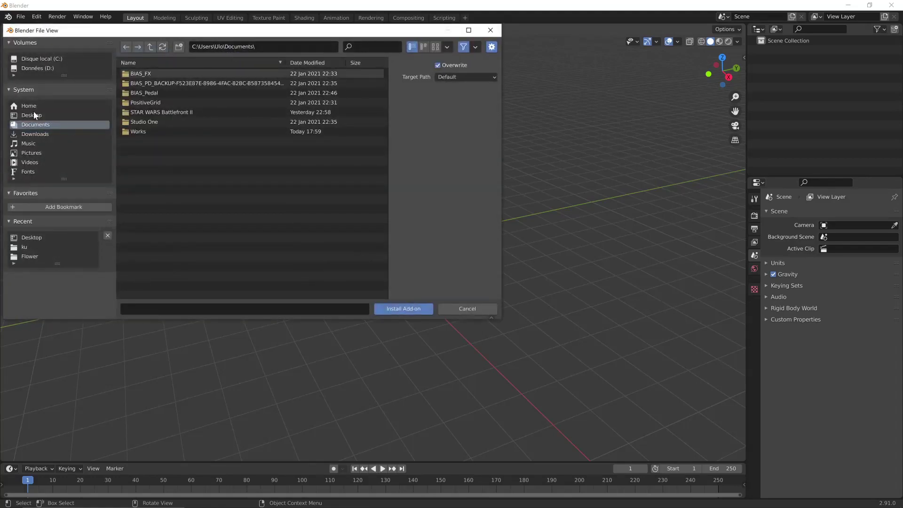
left_click(33, 115)
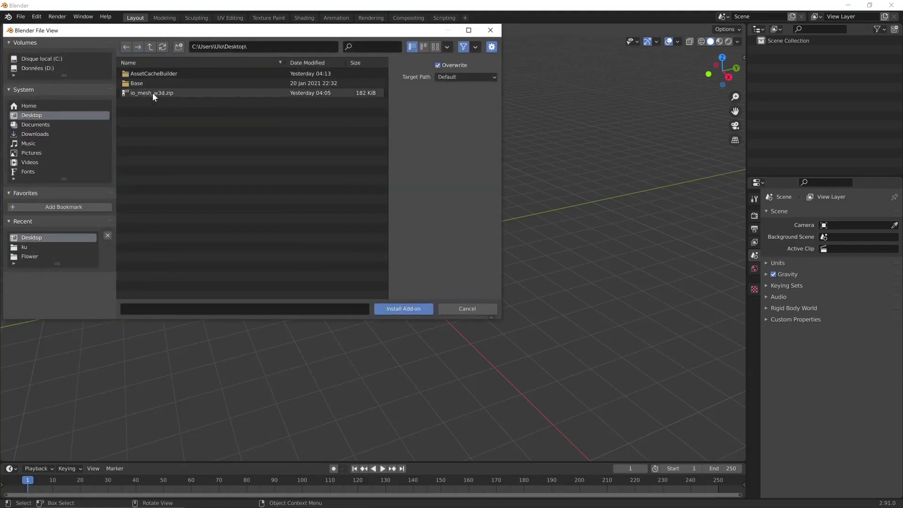
double_click(152, 93)
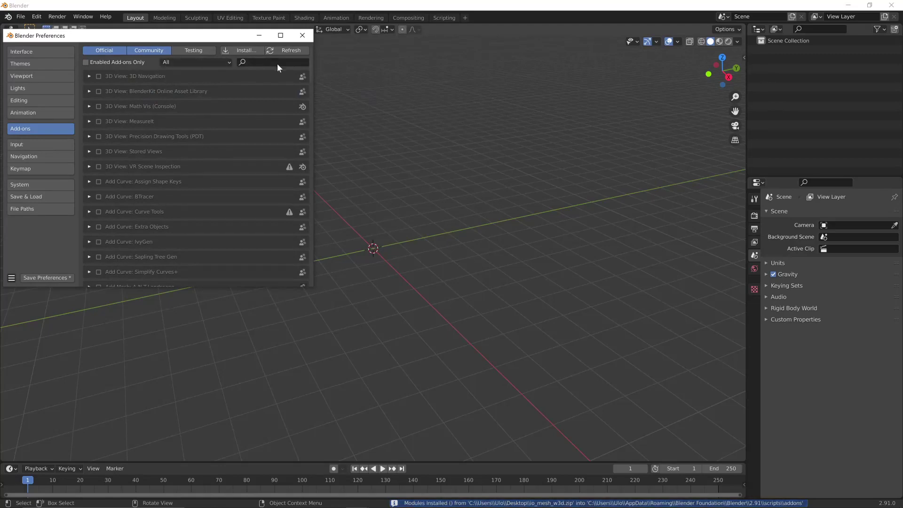
Switch to the Rise of the Witch-king game and start a solo skirmish match.
key("alt+Tab")
key("Tab")
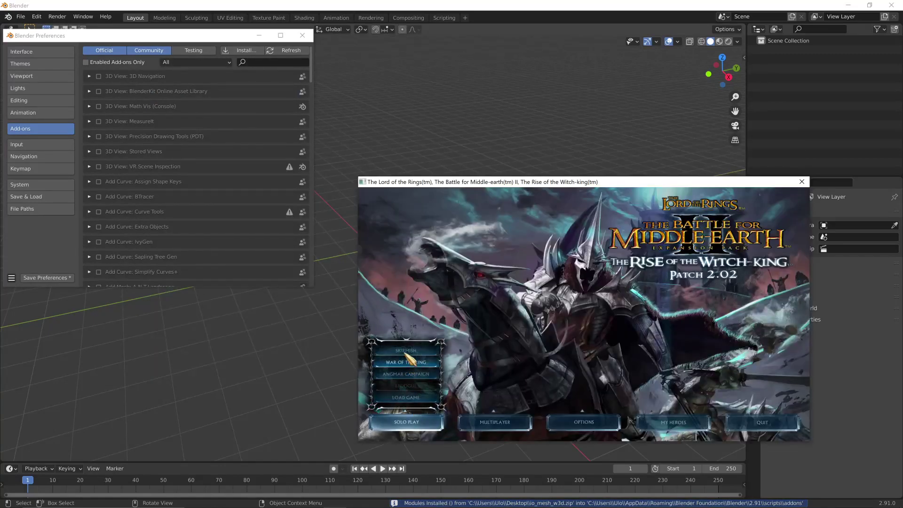
left_click(406, 353)
left_click(727, 424)
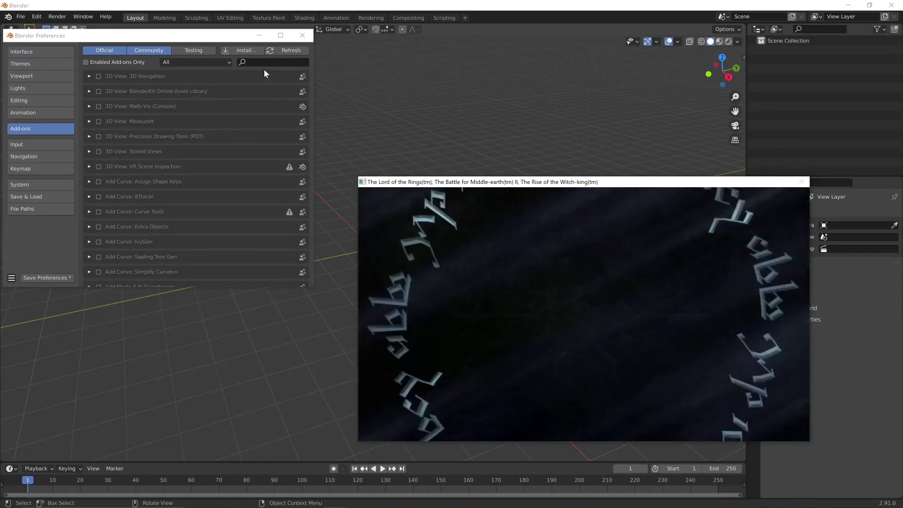
Find the Westwood W3D import/export add-on by searching for w3d, enable it and close the Blender preferences.
left_click(271, 62)
type("w3")
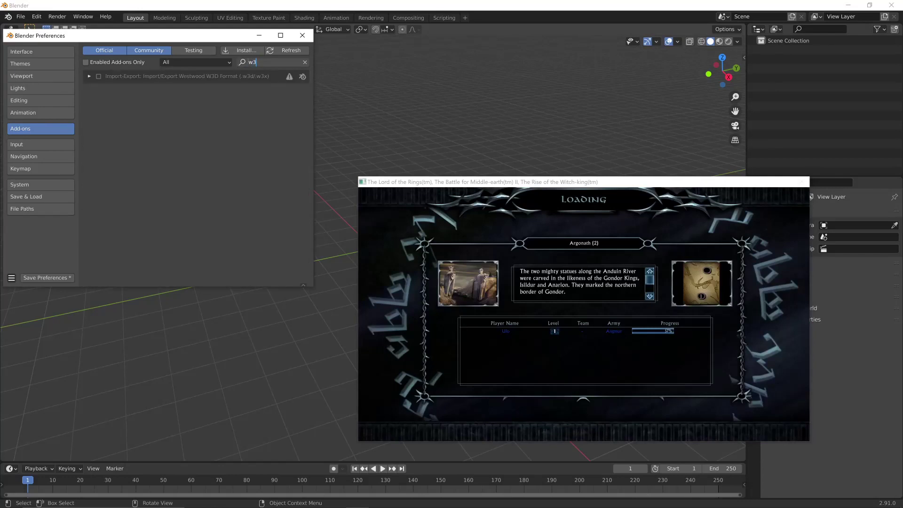
type("d")
key("Return")
left_click(98, 76)
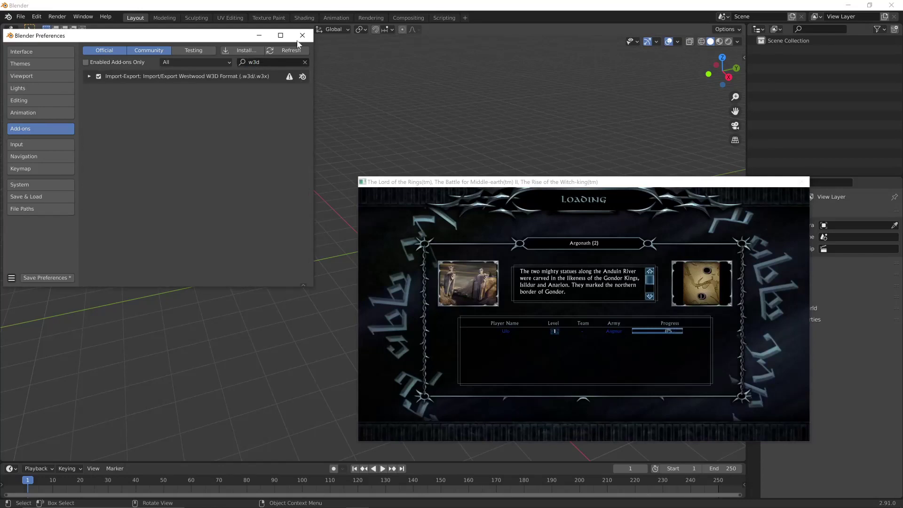
left_click(306, 36)
Switch to the file explorer showing the angmar unit files and go back up to the Base folder.
key("alt+Tab")
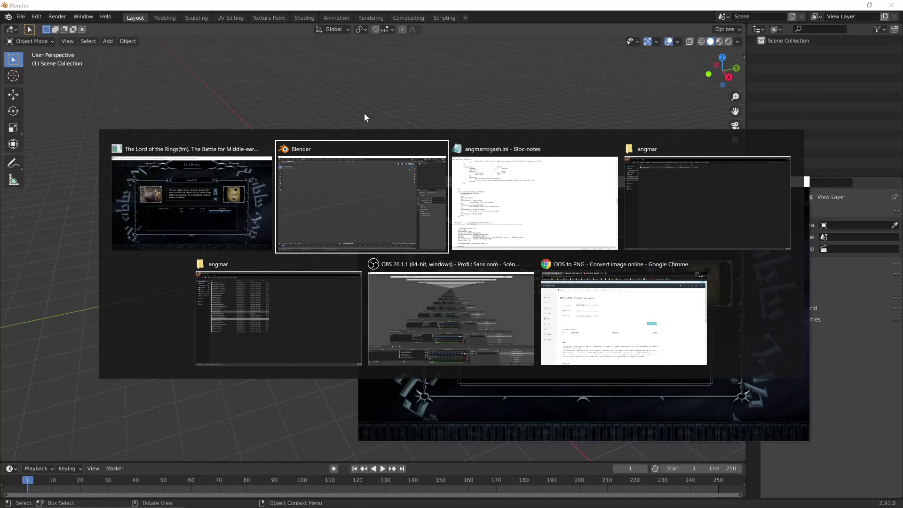
left_click(286, 338)
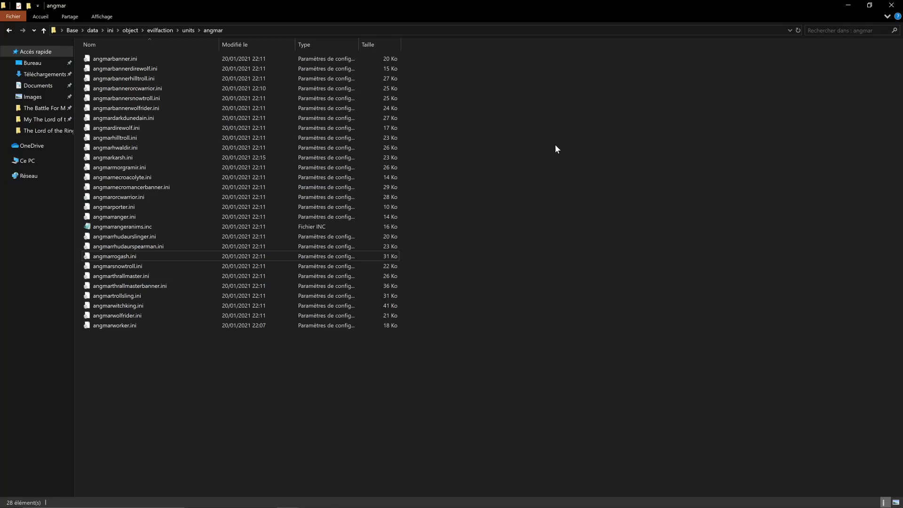
key("alt+Up")
key("alt+Up")
key("alt+Up")
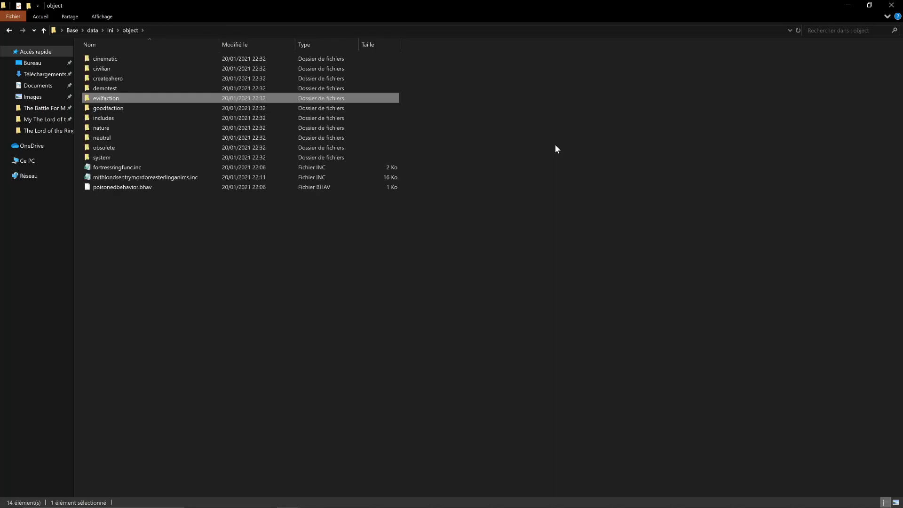
key("alt+Up")
key("alt+Up")
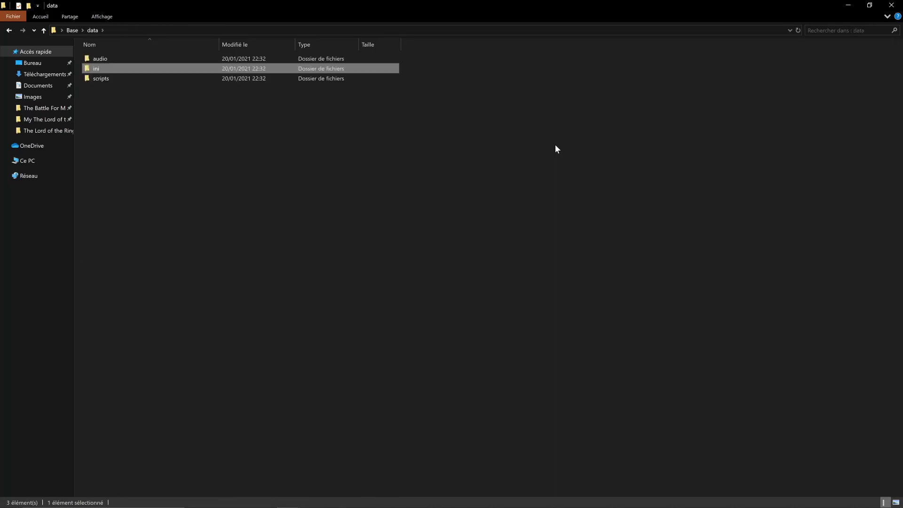
key("alt+Up")
Open the art\w3d\ku folder inside Base and look through its W3D files.
key("Up")
key("Up")
key("Return")
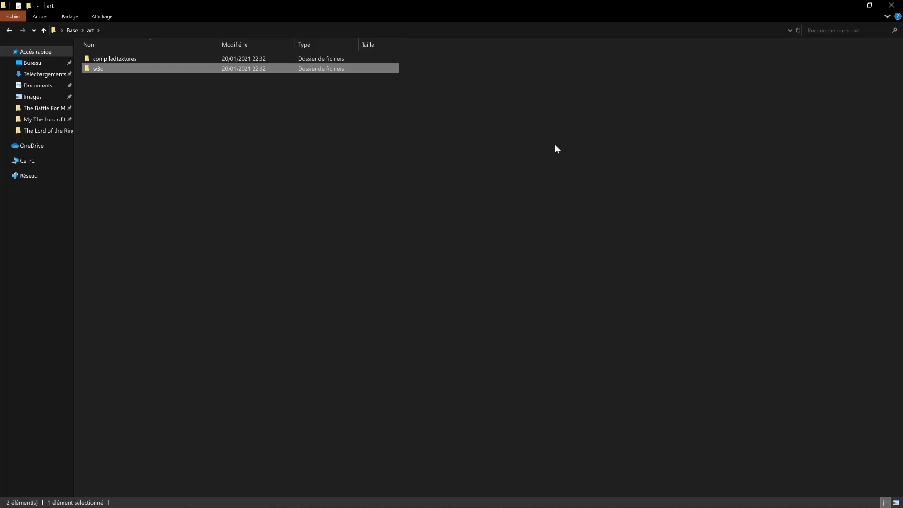
key("Return")
key("Down")
key("k")
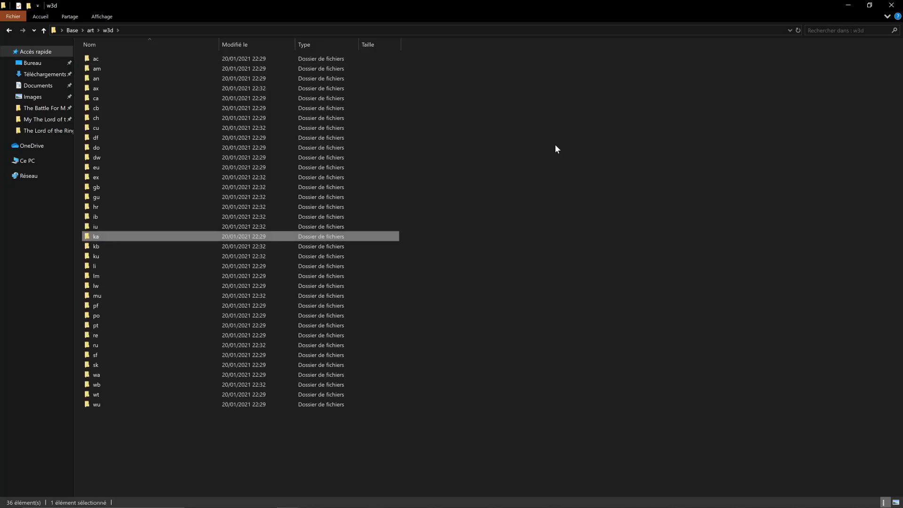
key("Down")
key("Up")
key("Up")
key("Down")
key("Down")
key("Down")
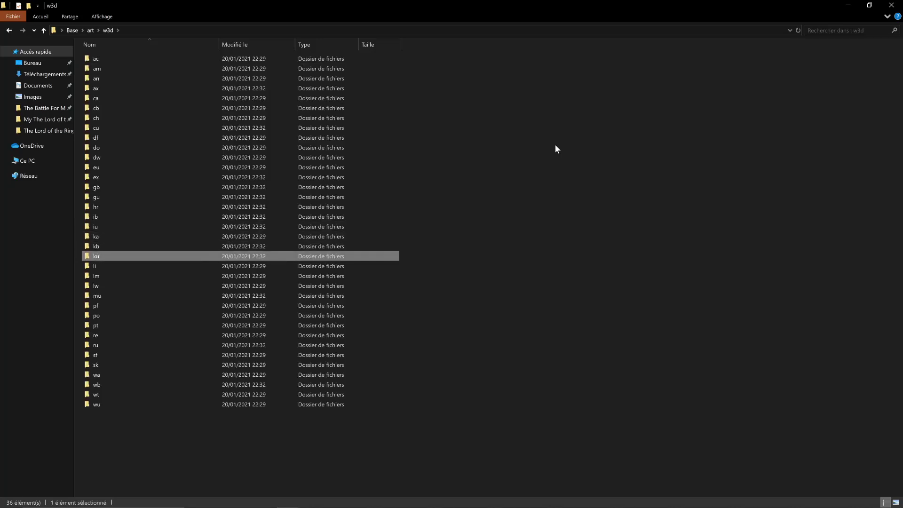
key("Return")
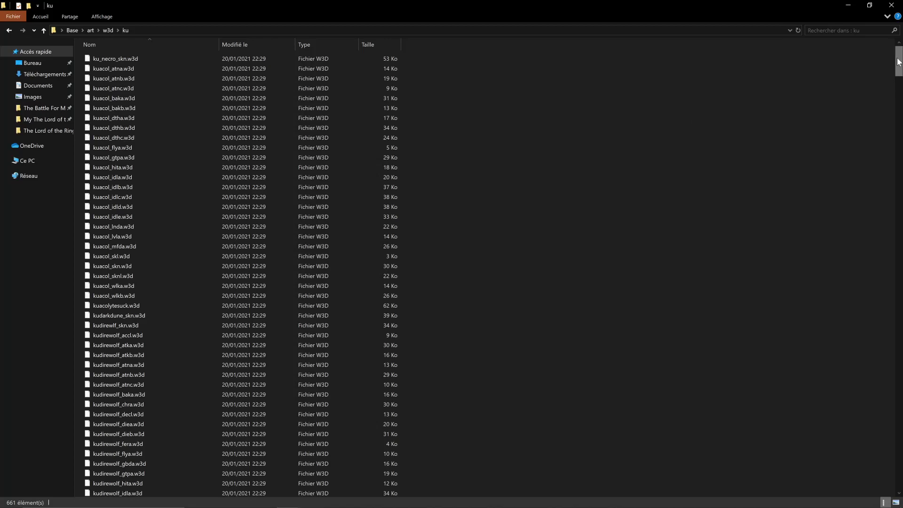
left_click_drag(898, 61, 877, 181)
Switch to the game, recruit Rogash from the Angmar fortress, and return to the ku folder.
key("alt+Tab")
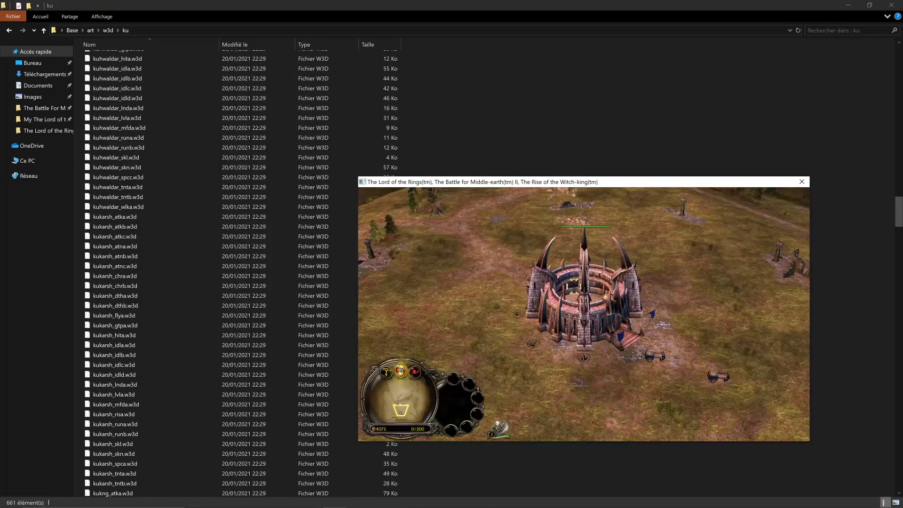
left_click(584, 306)
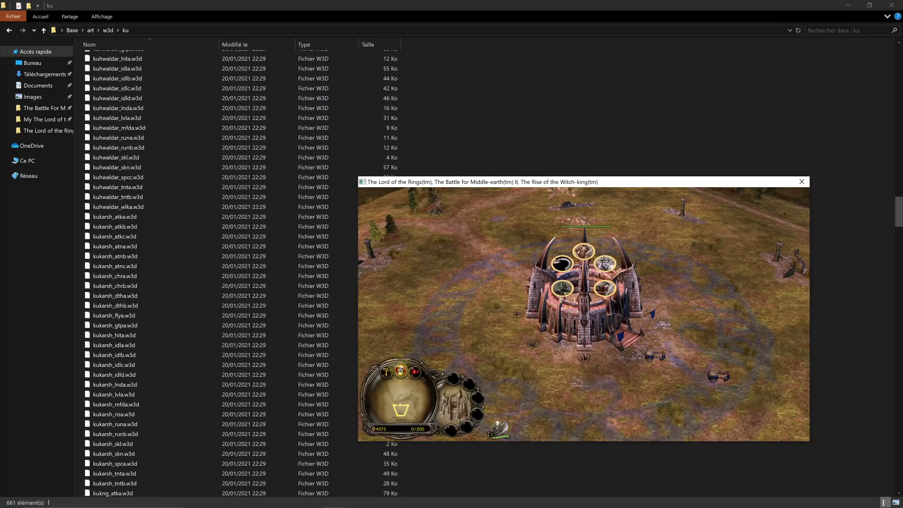
left_click(182, 279)
key("alt+Tab")
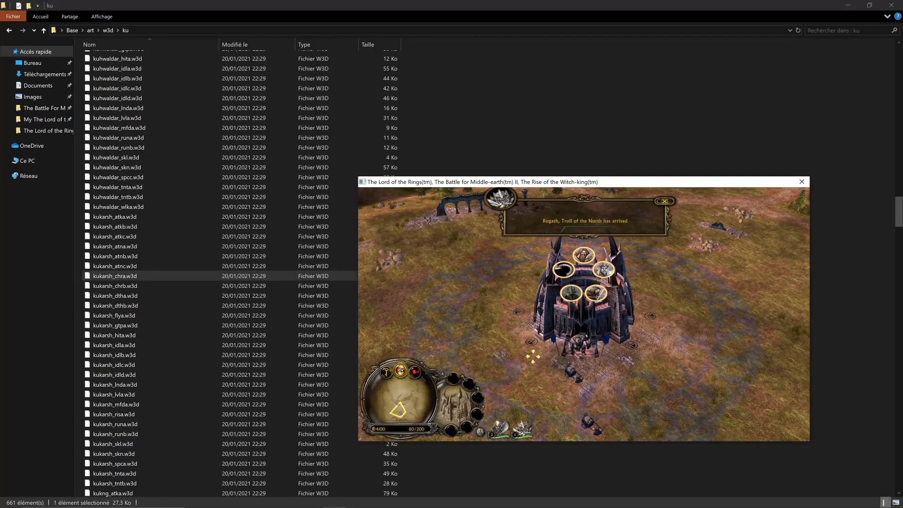
left_click(644, 91)
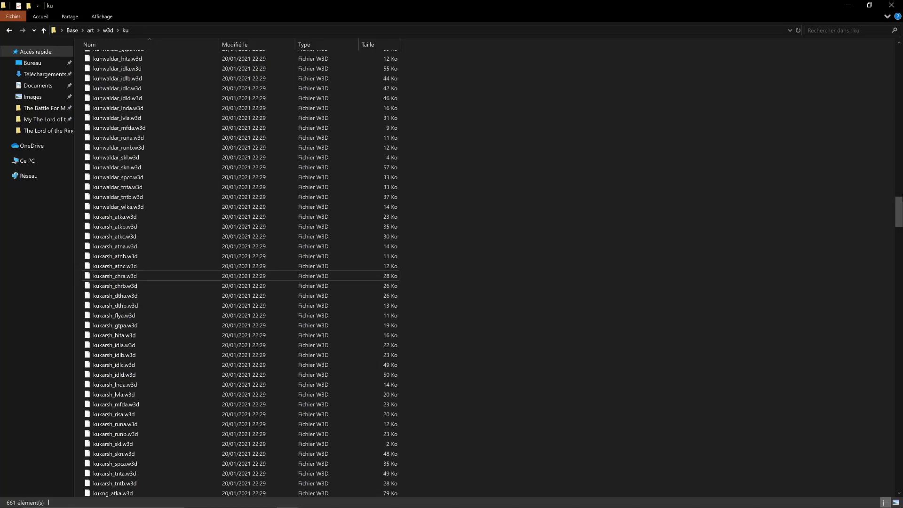
Copy kurogash_skl.w3d, kurogash_skn.w3d and kurogash_atka.w3d from the ku folder to the desktop.
left_click_drag(898, 212, 893, 383)
scroll(690, 314, "down", 3)
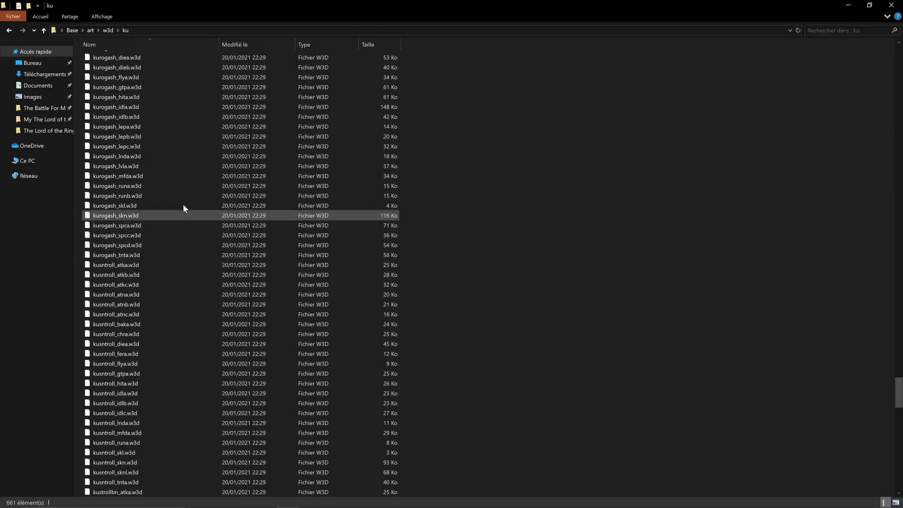
left_click(164, 208)
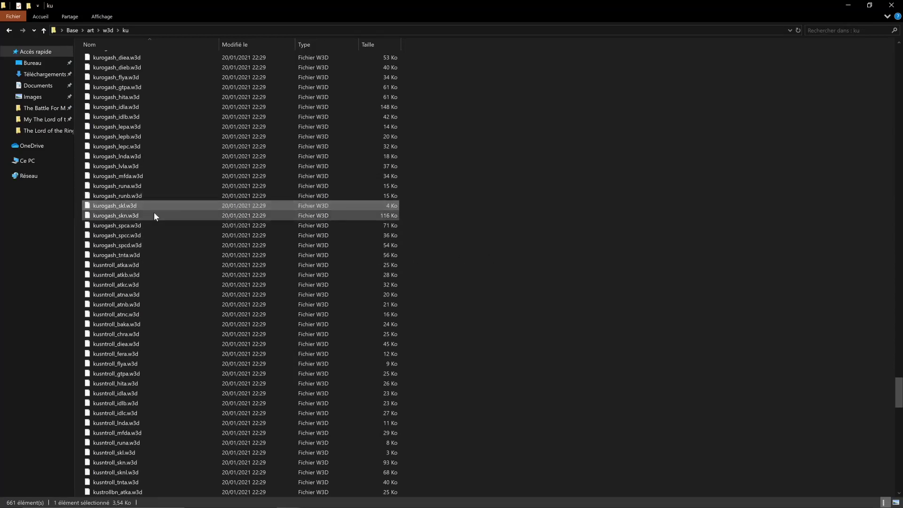
left_click(154, 215, "ctrl")
mouse_move(899, 384)
left_mouse_down()
mouse_move(900, 332)
mouse_move(900, 382)
left_mouse_up()
scroll(498, 297, "up", 3)
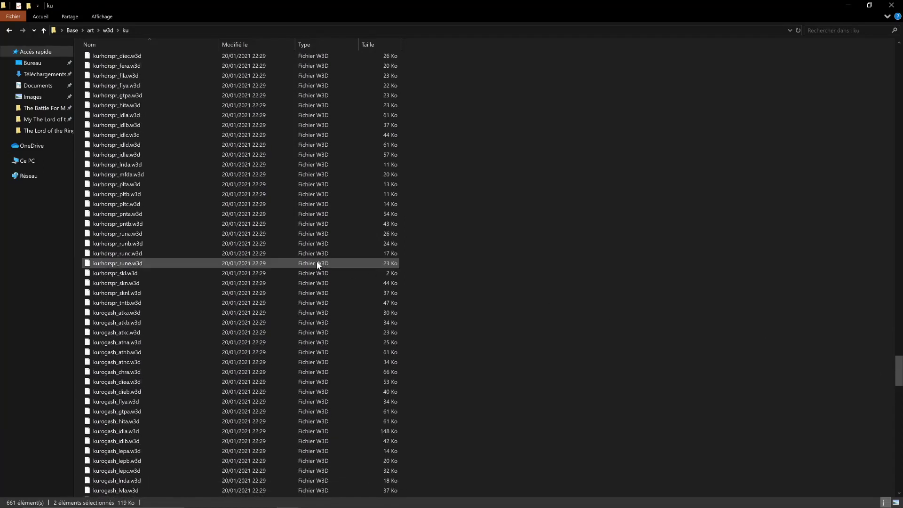
left_click(151, 312)
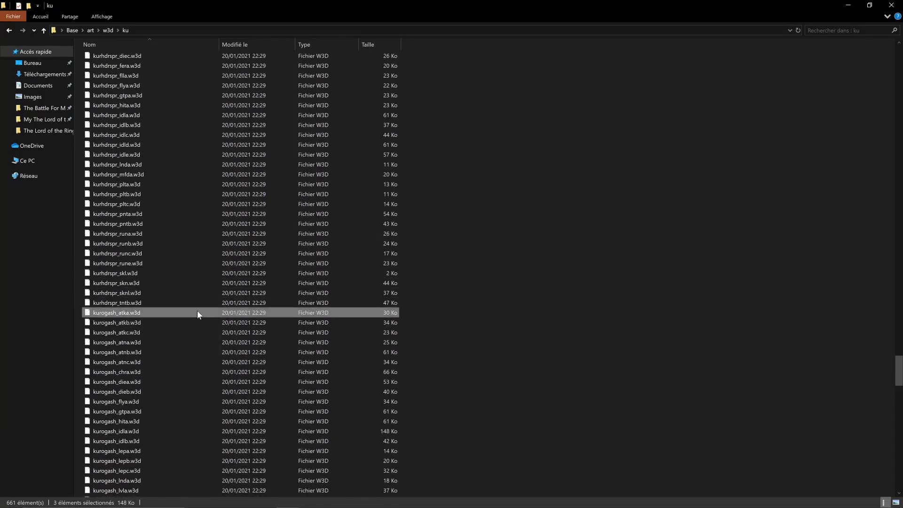
key("super+d")
left_click(194, 195)
Copy the kurogash.dds texture from art\compiledtextures\ku to the desktop.
key("alt+Tab")
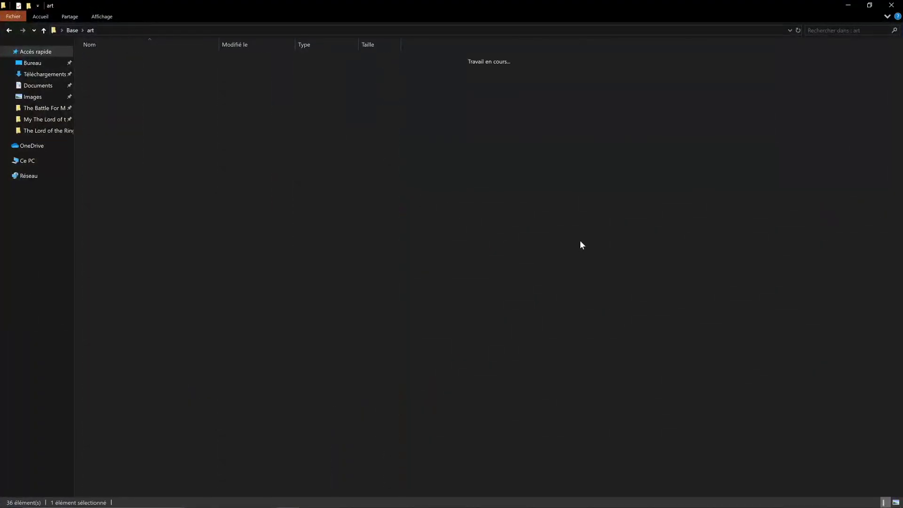
key("Return")
key("k")
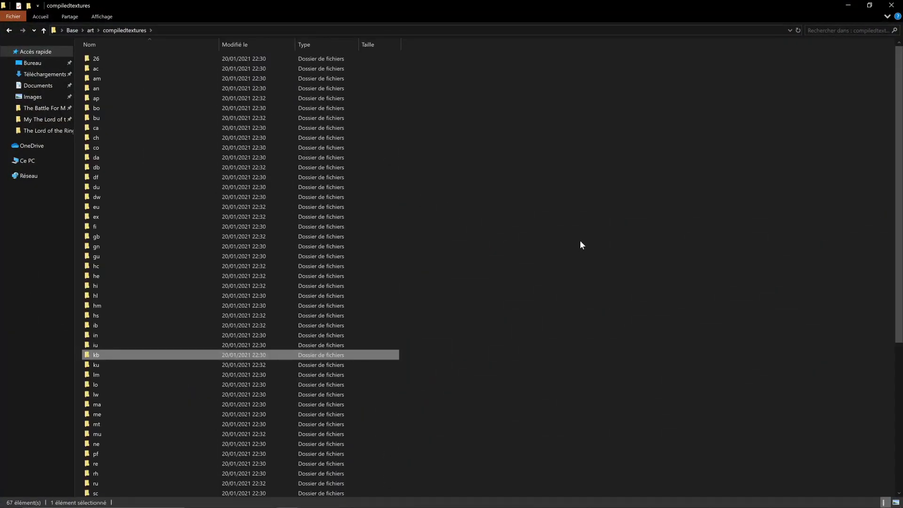
key("u")
key("Return")
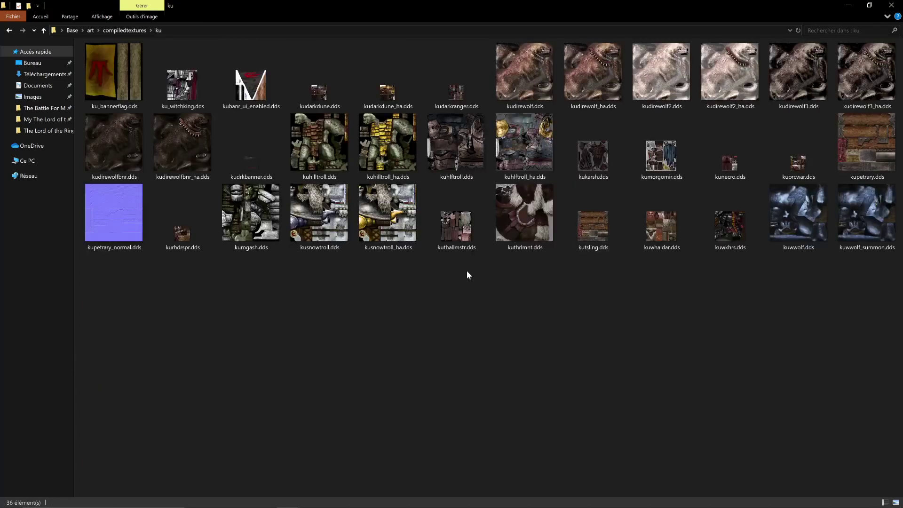
left_click(235, 229)
key("ctrl+c")
key("super+d")
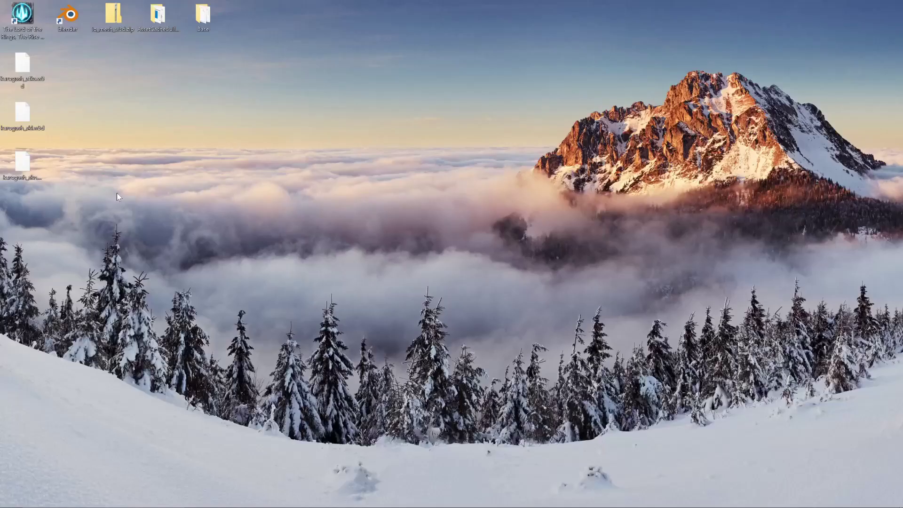
key("ctrl+v")
Switch to angmarrogash.ini in Notepad and highlight the Model and Skeleton lines under DefaultModelConditionState.
key("alt+Tab")
key("Tab")
key("Tab")
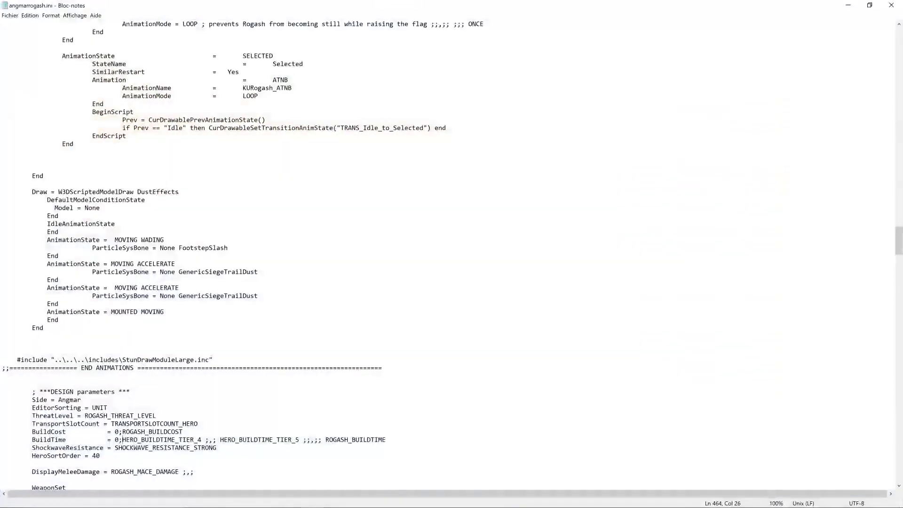
left_click_drag(899, 247, 900, 47)
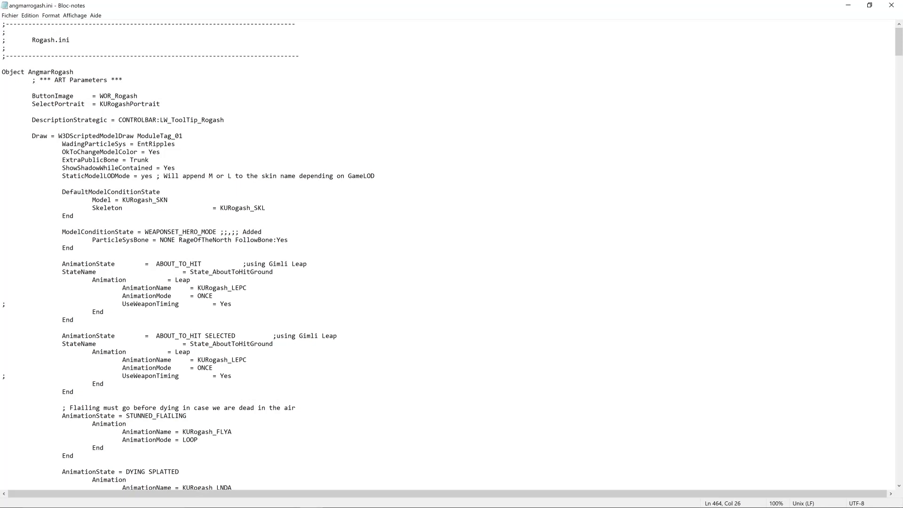
left_click_drag(266, 208, 96, 200)
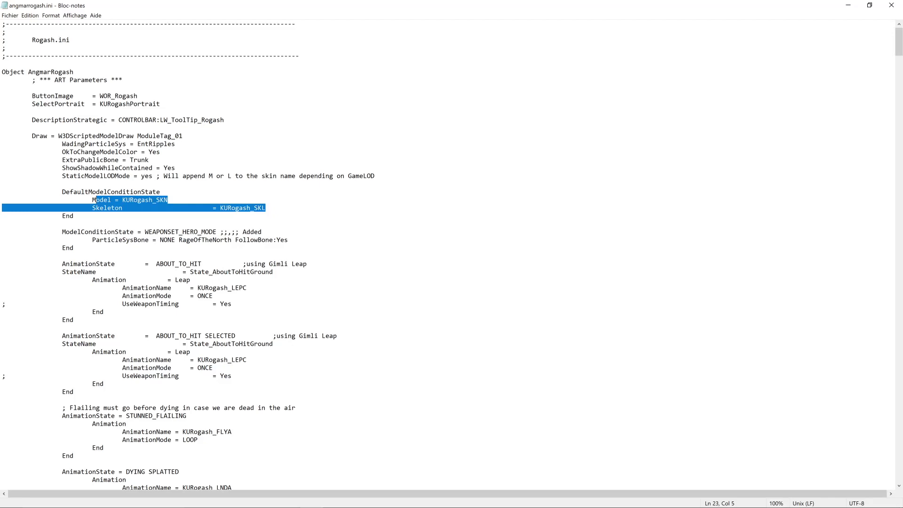
Switch to Blender and import kurogash_skn.w3d from the desktop as a Westwood W3D file.
key("alt+Tab")
left_click(693, 204)
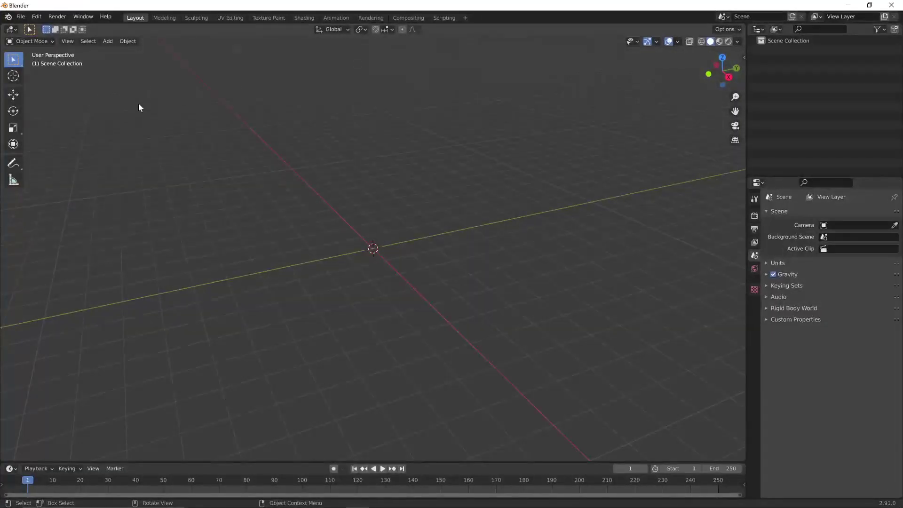
left_click(23, 17)
mouse_move(60, 143)
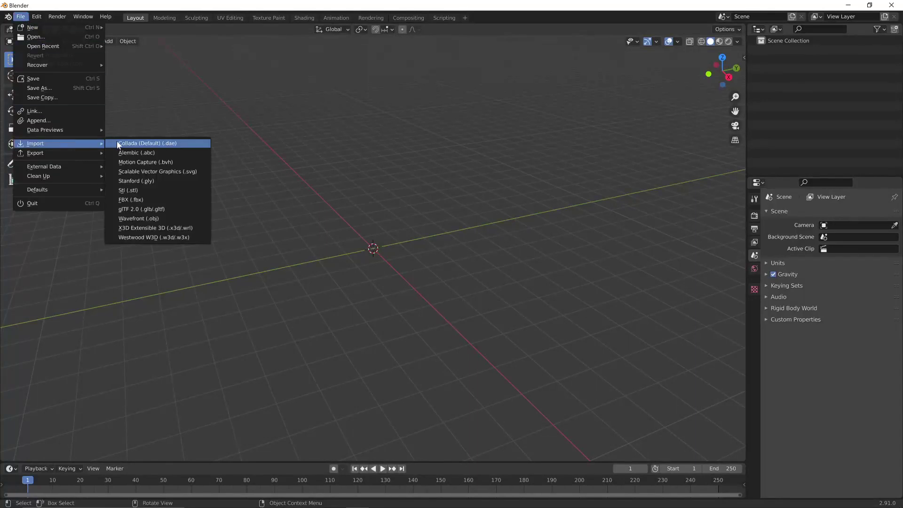
left_click(147, 237)
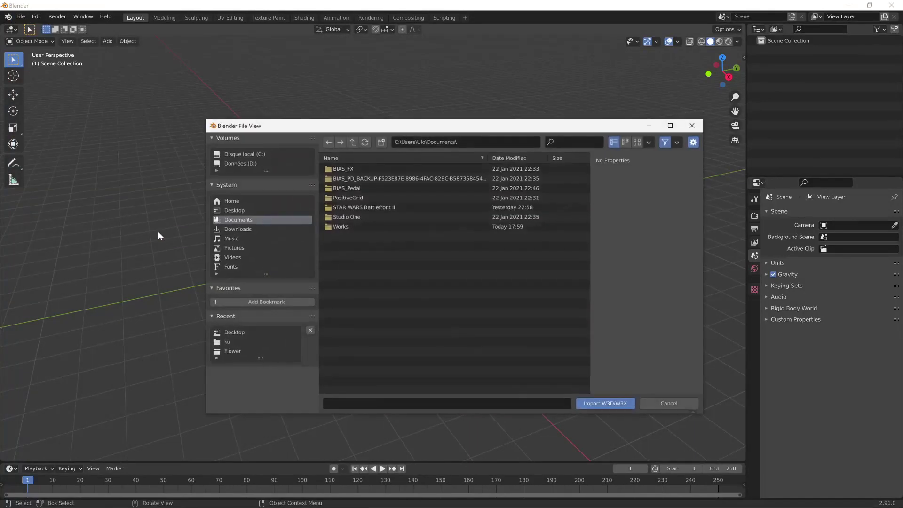
left_click(234, 211)
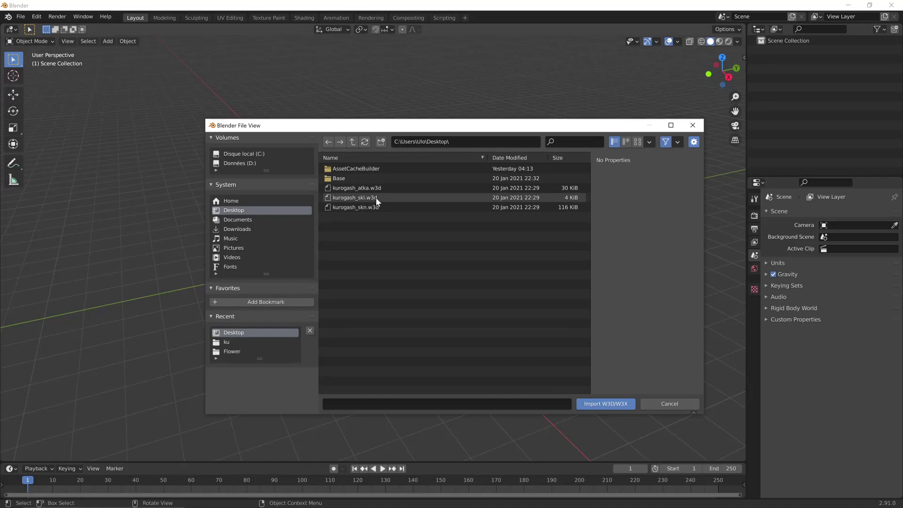
double_click(368, 207)
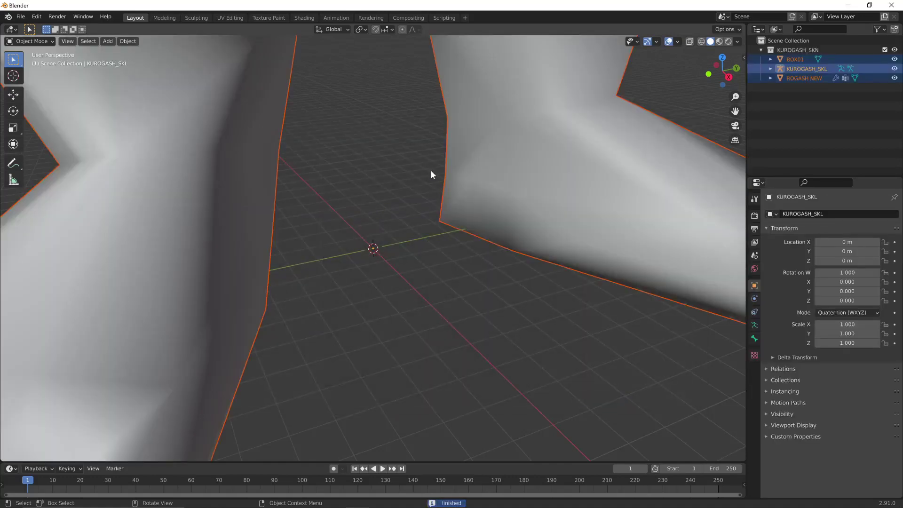
Show the imported Rogash model with its textures in Material Preview shading and frame the whole figure.
scroll(433, 172, "down", 5)
middle_click_drag(447, 140, 454, 181, "shift")
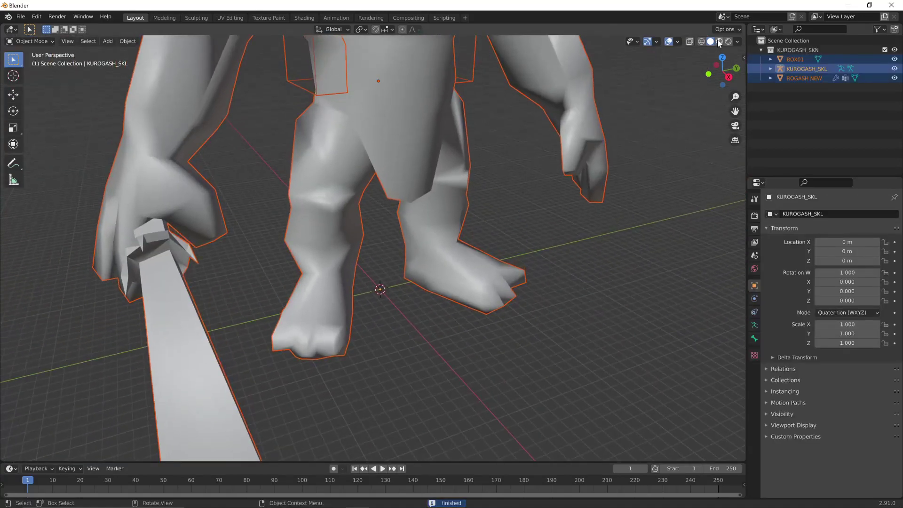
left_click(719, 41)
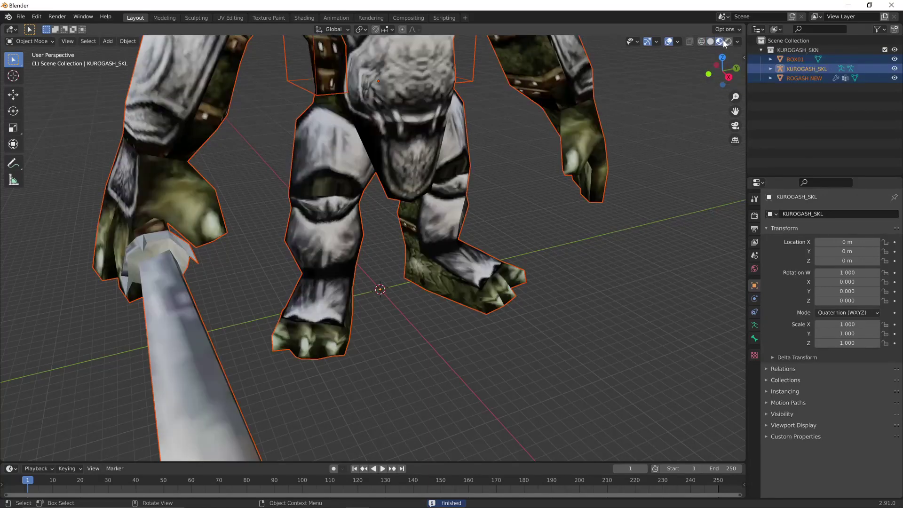
scroll(544, 185, "down", 5)
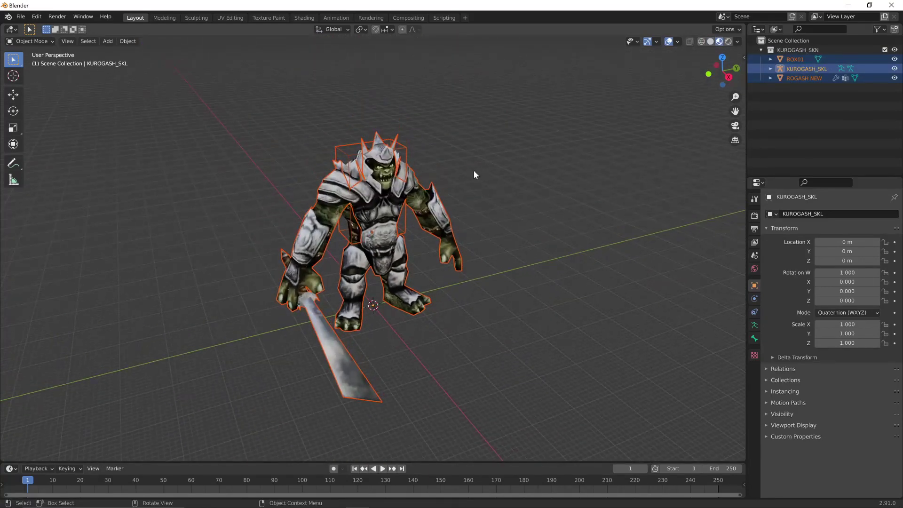
scroll(474, 172, "up", 1)
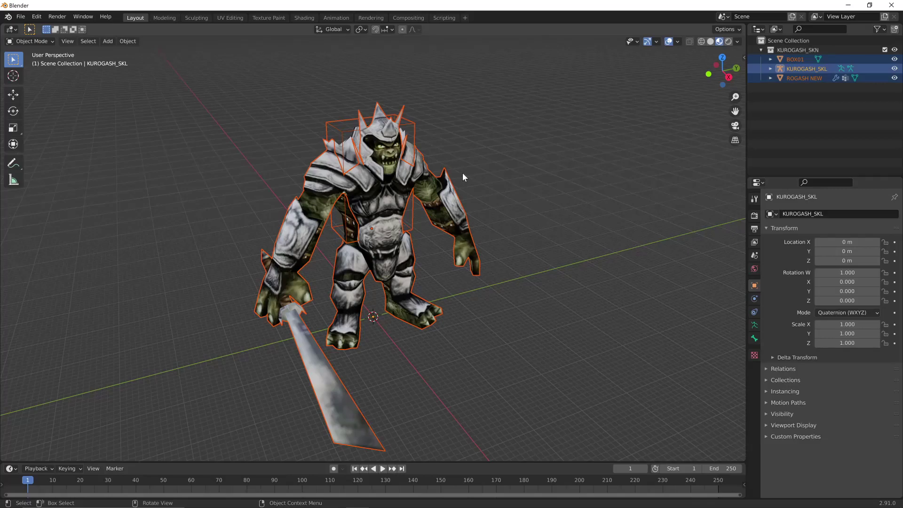
middle_click_drag(462, 173, 394, 173)
key("super+d")
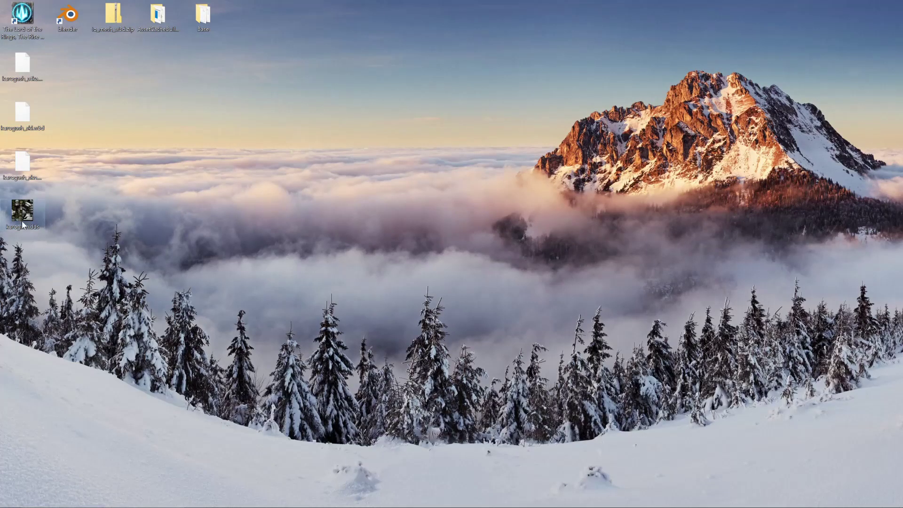
mouse_move(28, 219)
key("super+d")
Open the ROGASH NEW mesh in Edit Mode and clear its vertex selection.
middle_click_drag(144, 148, 355, 200, "shift")
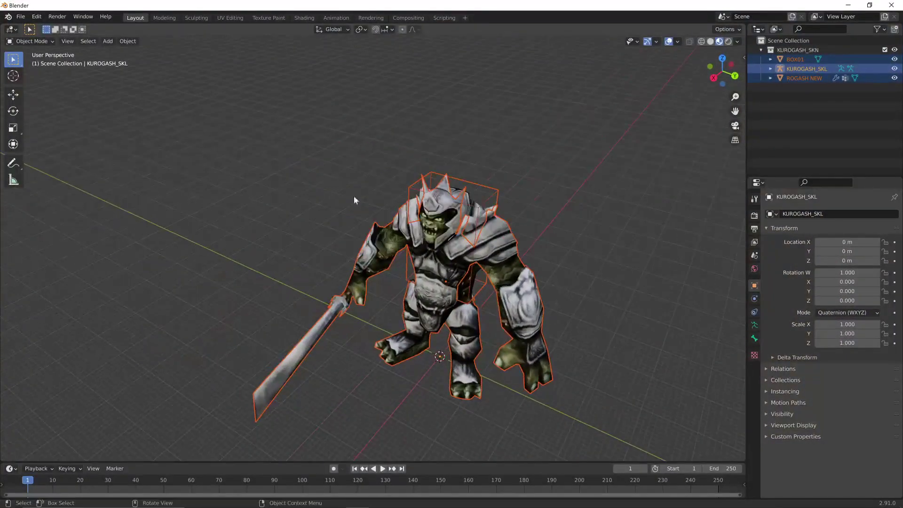
left_click(414, 247)
key("Tab")
scroll(410, 230, "up", 5)
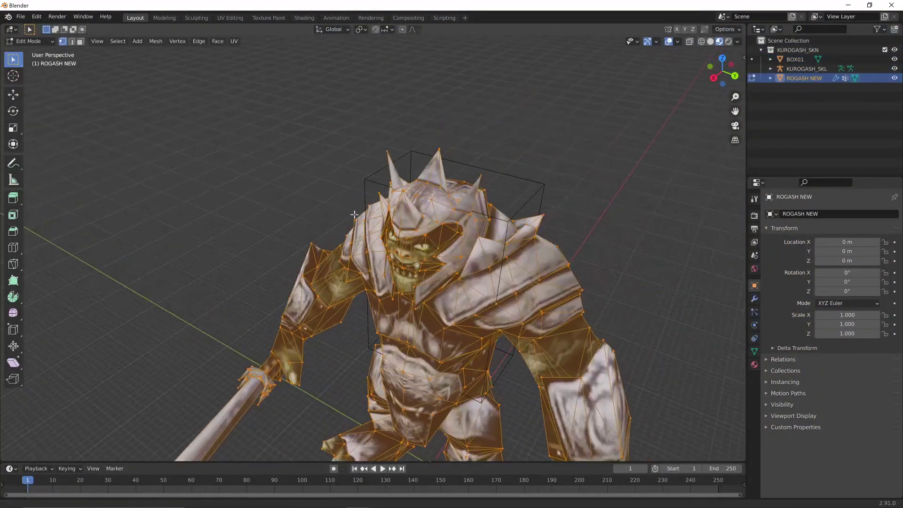
key("alt+a")
Select the linked geometry of the spikes on Rogash's helmet and delete it.
middle_click_drag(404, 191, 392, 95)
key("l")
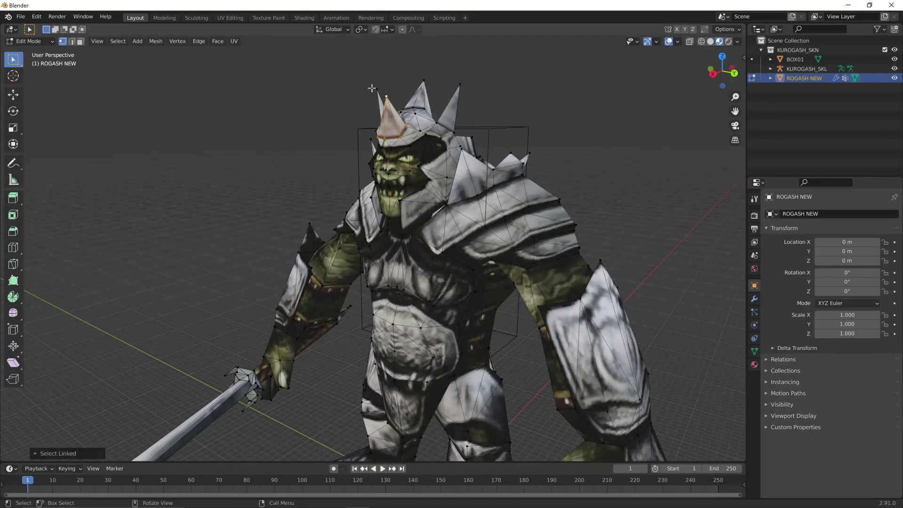
key("l")
key("x")
left_click(456, 95)
scroll(455, 92, "down", 4)
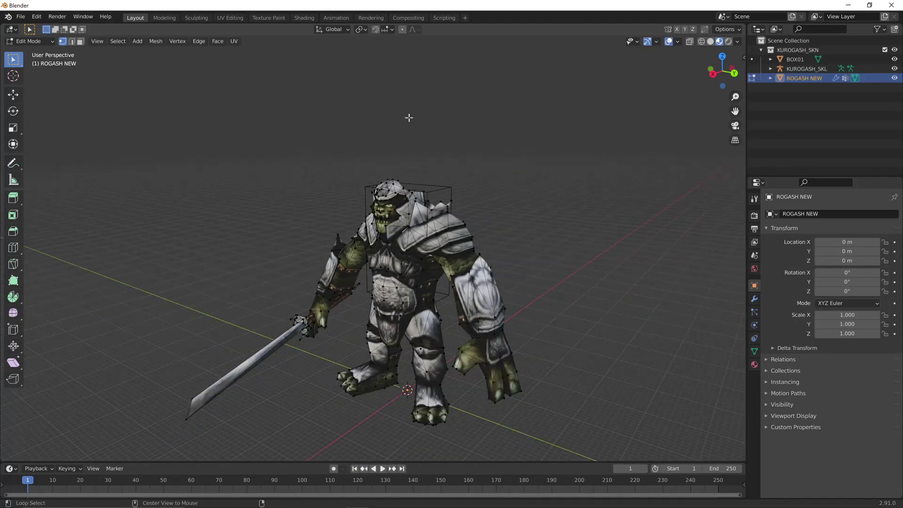
Switch to Chrome and convert kurogash.dds from the desktop to PNG at original size on aconvert.com.
key("alt+Tab")
left_click(595, 323)
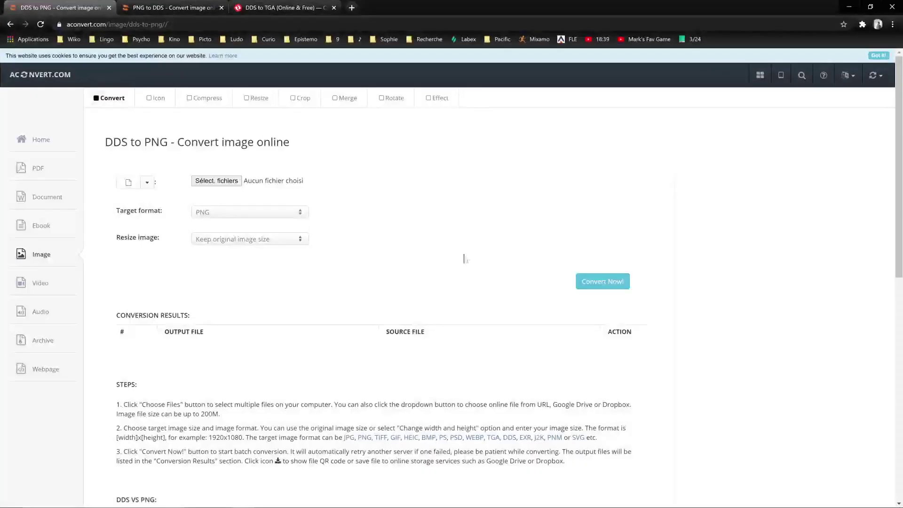
left_click(217, 182)
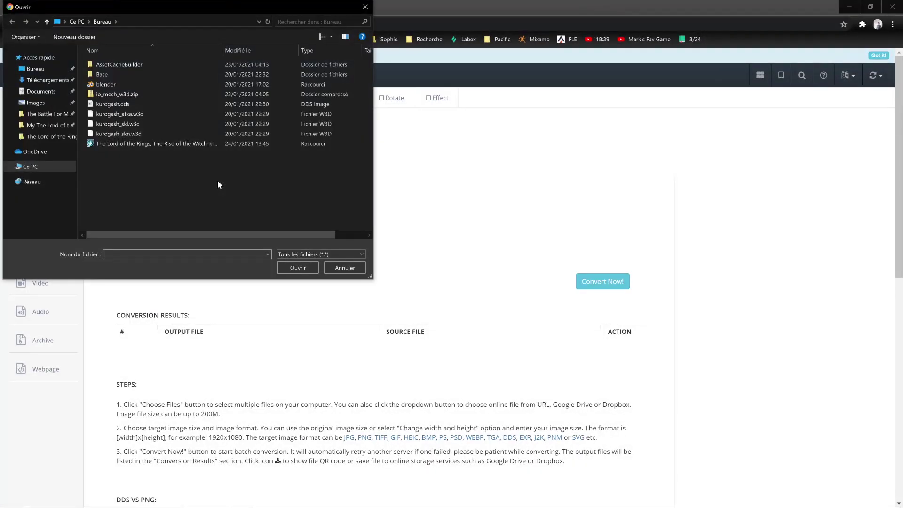
double_click(189, 104)
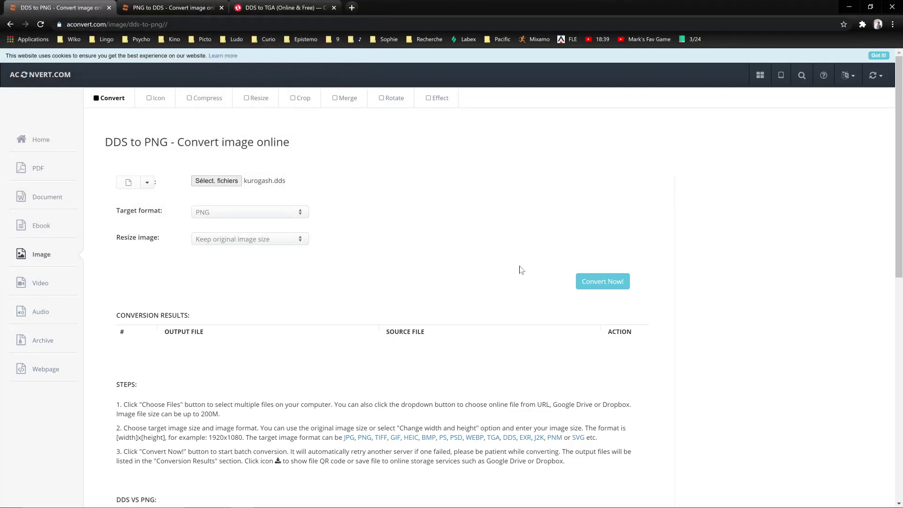
left_click(583, 281)
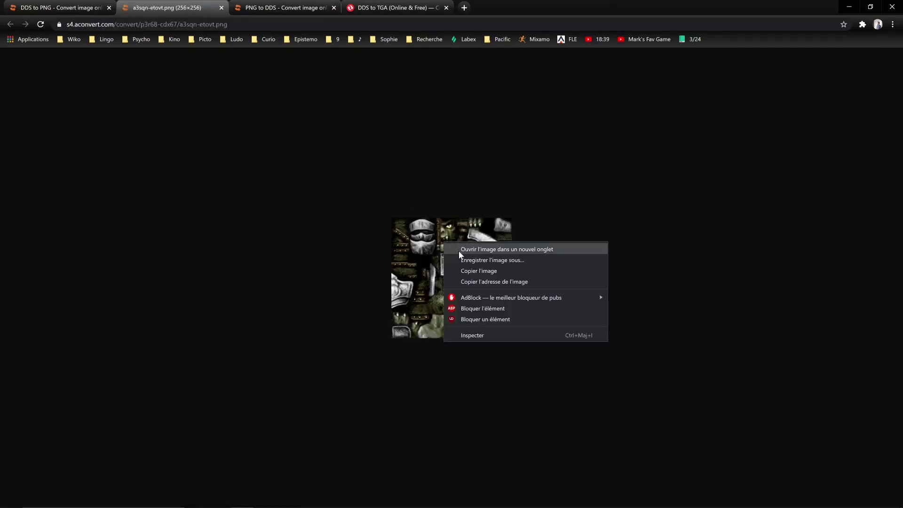
Save the converted texture to the desktop as a3sqn-etovt.png.
left_click(480, 260)
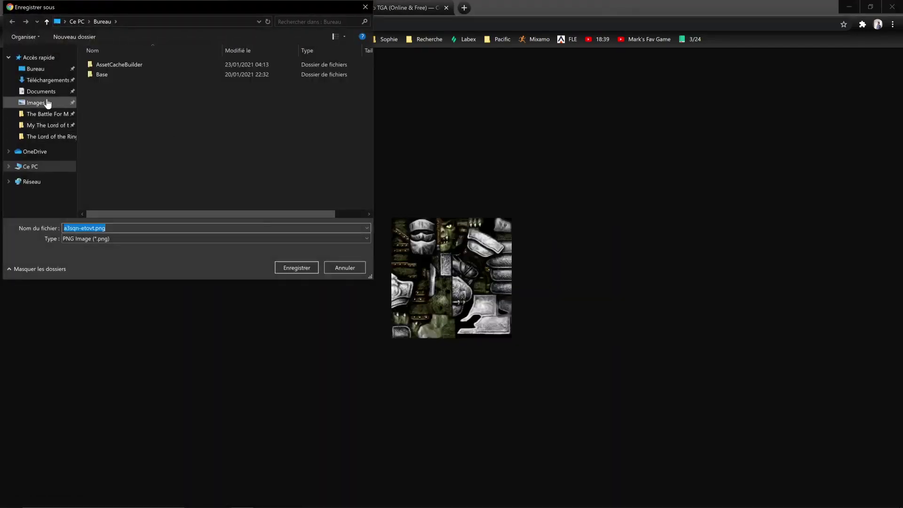
left_click(312, 266)
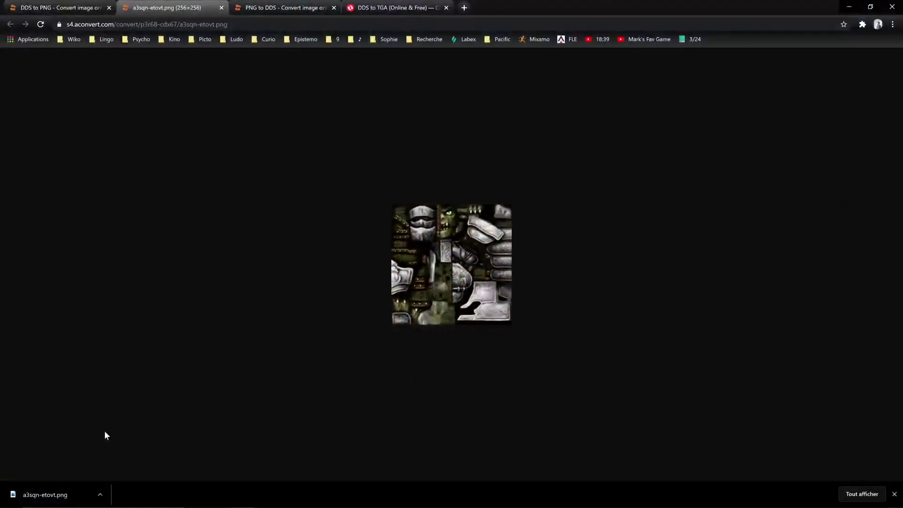
left_click_drag(52, 494, 27, 301)
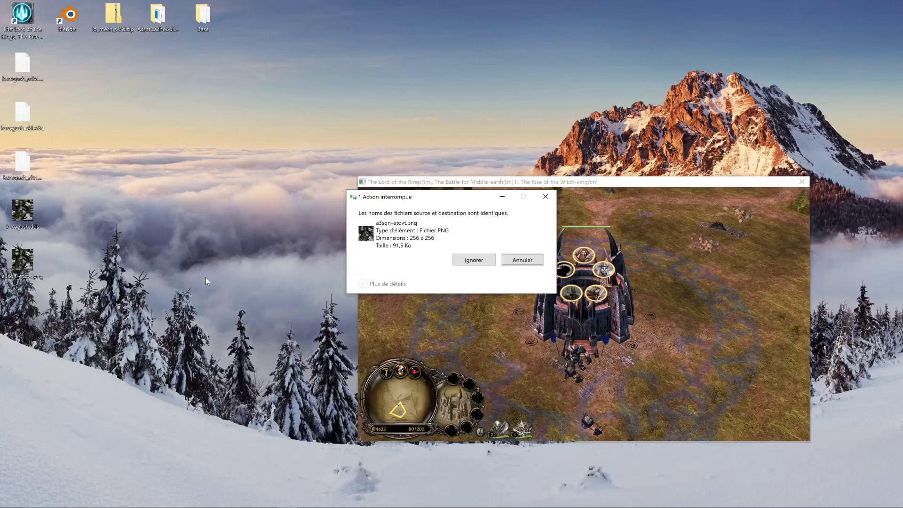
key("Escape")
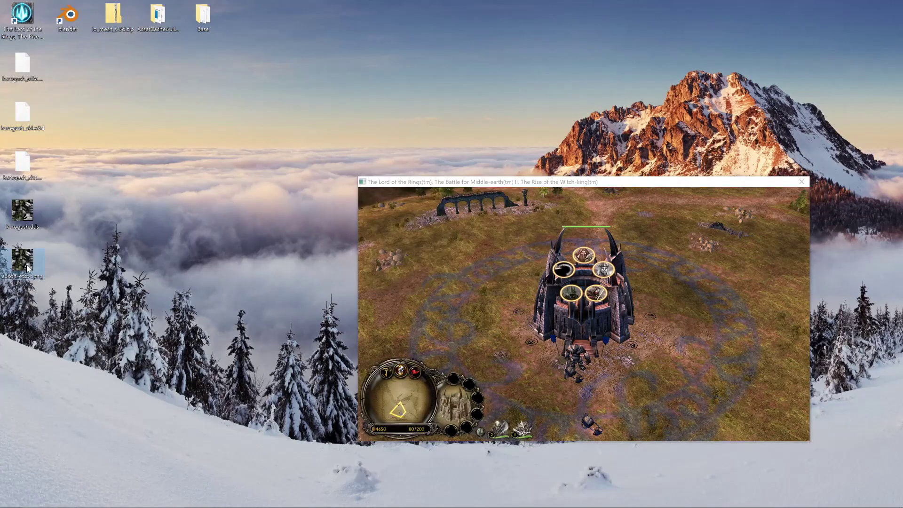
Open a3sqn-etovt.png from the desktop in Paint and brush a thick yellow zigzag across the whole texture.
right_click(26, 265)
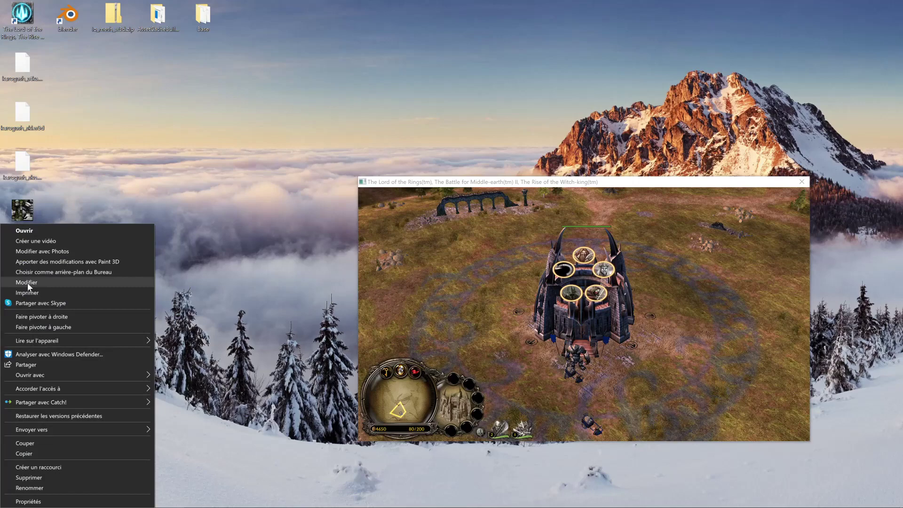
left_click(26, 282)
scroll(215, 167, "up", 4, "ctrl")
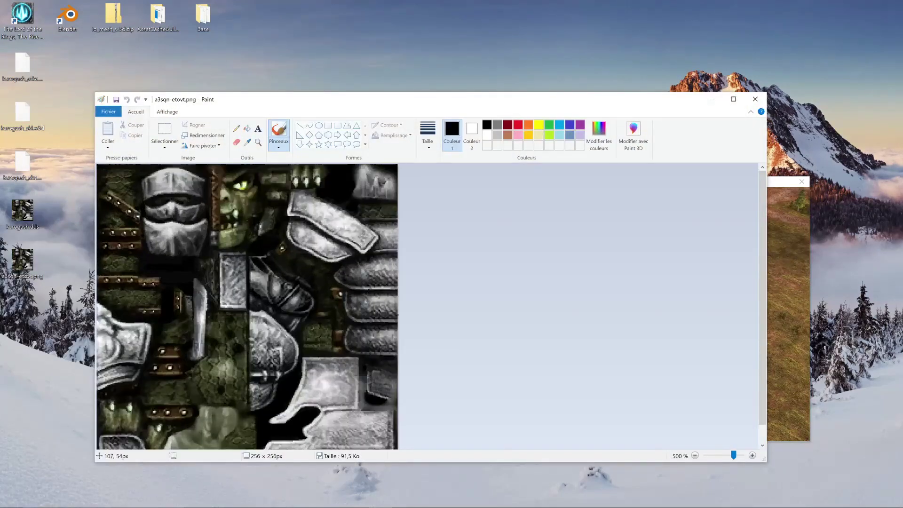
left_click(538, 127)
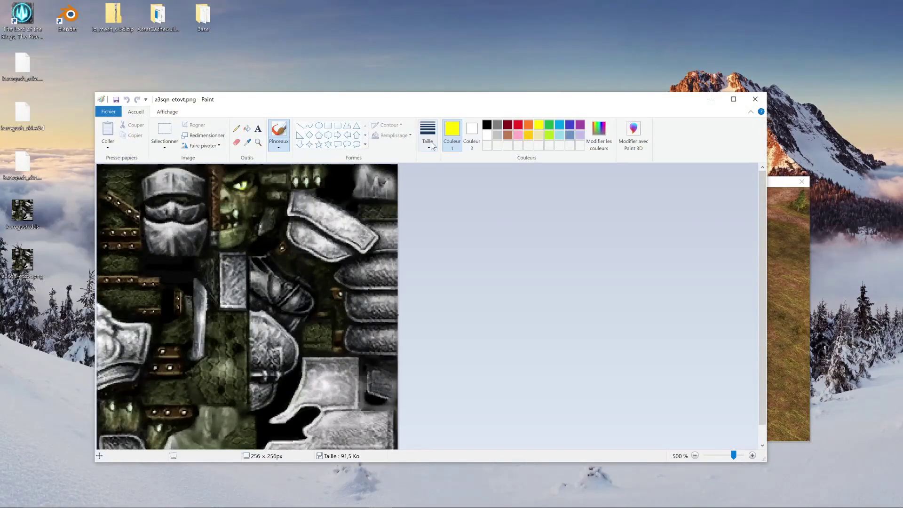
left_click(428, 135)
mouse_move(131, 191)
left_mouse_down()
mouse_move(346, 266)
mouse_move(101, 301)
mouse_move(132, 353)
mouse_move(384, 374)
mouse_move(362, 417)
left_mouse_up()
Save the painted texture as a PNG on the desktop, overwriting a3sqn-etovt.png.
left_click(109, 112)
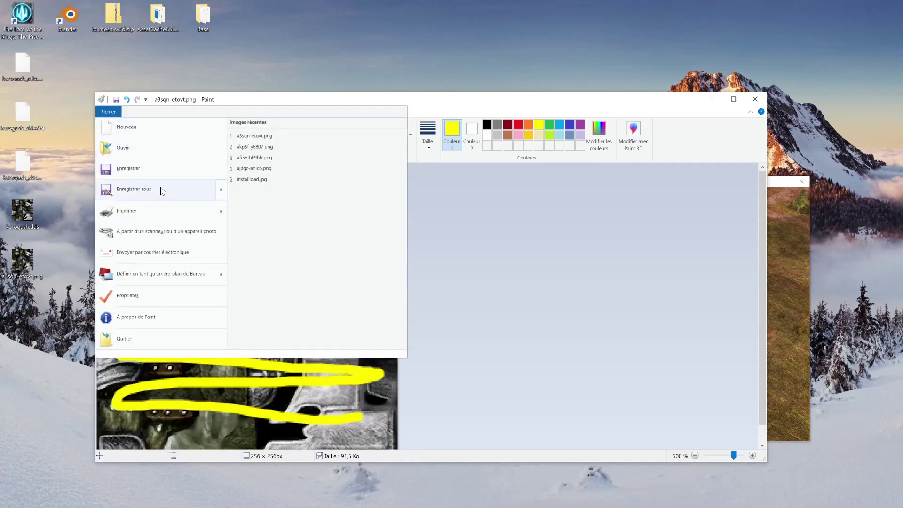
mouse_move(161, 189)
left_click(277, 147)
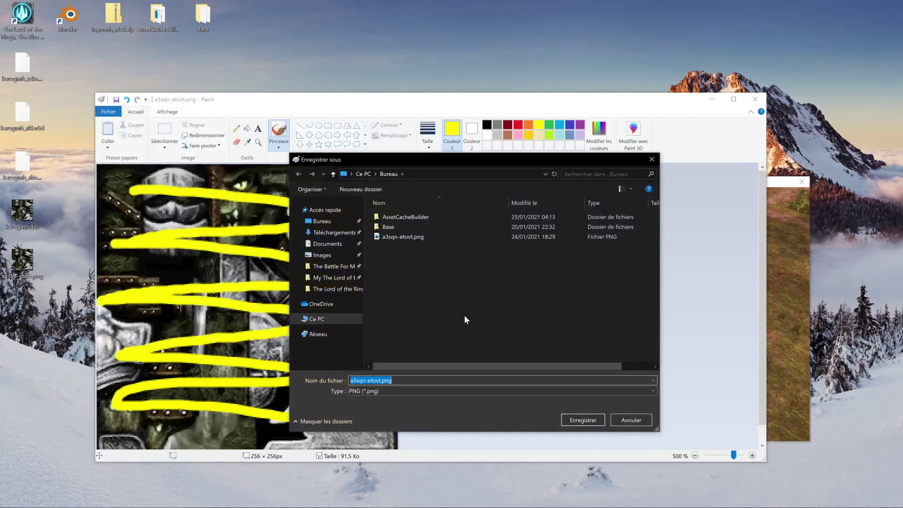
left_click(580, 418)
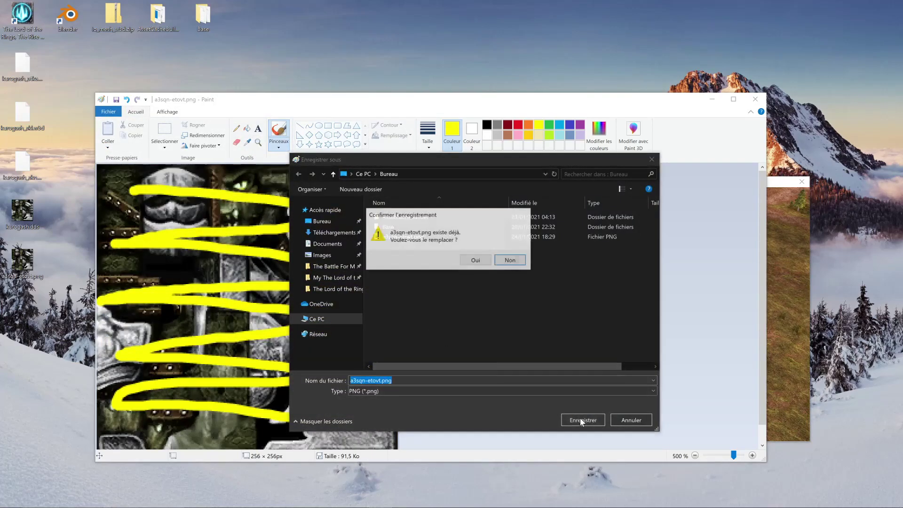
left_click(479, 261)
Switch to Chrome, convert a3sqn-etovt.png to DDS with the PNG to DDS converter, and download the output file.
key("alt+Tab")
key("alt+Tab")
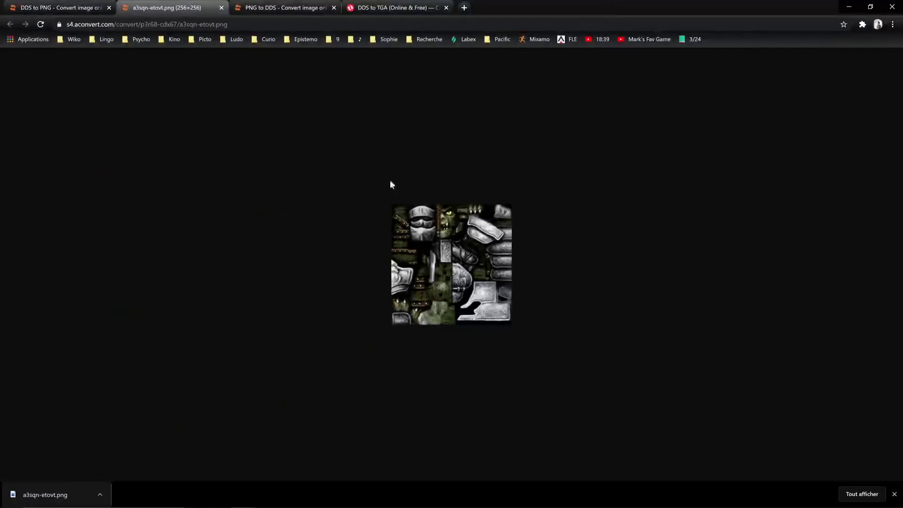
left_click(263, 7)
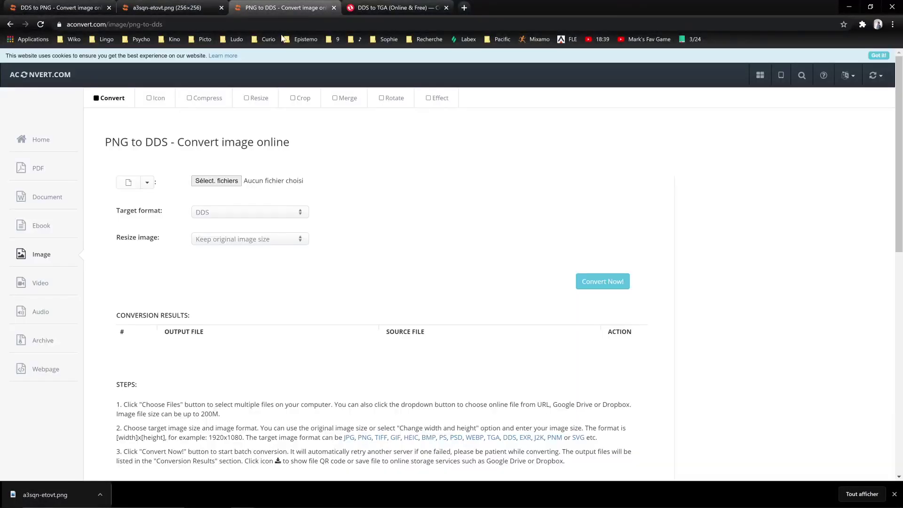
left_click(224, 182)
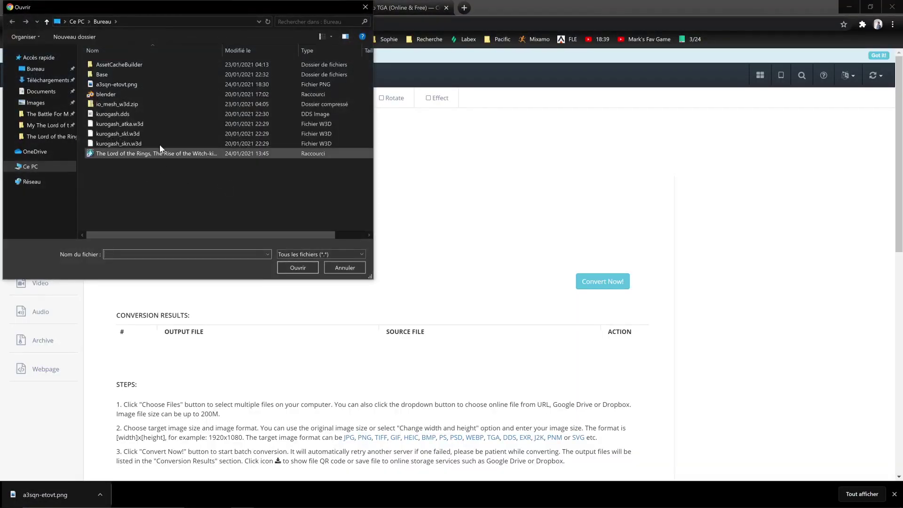
left_click(203, 85)
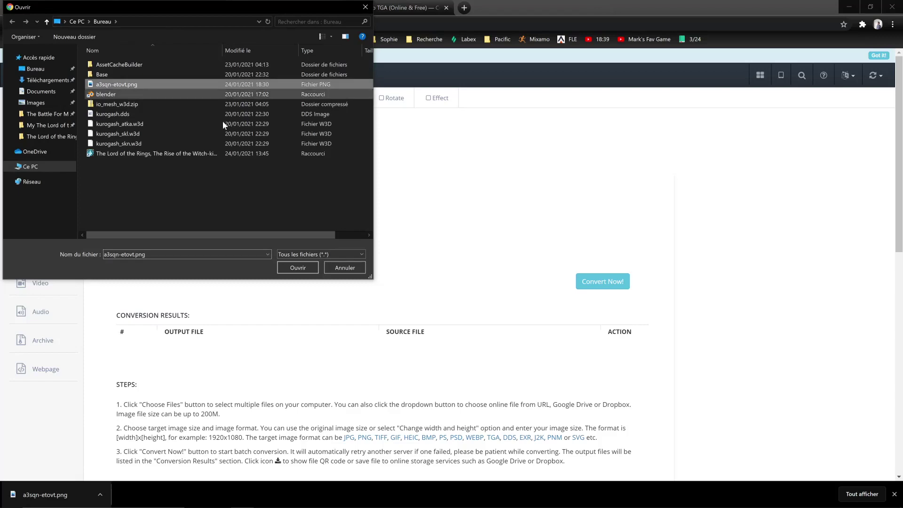
left_click(297, 268)
left_click(594, 285)
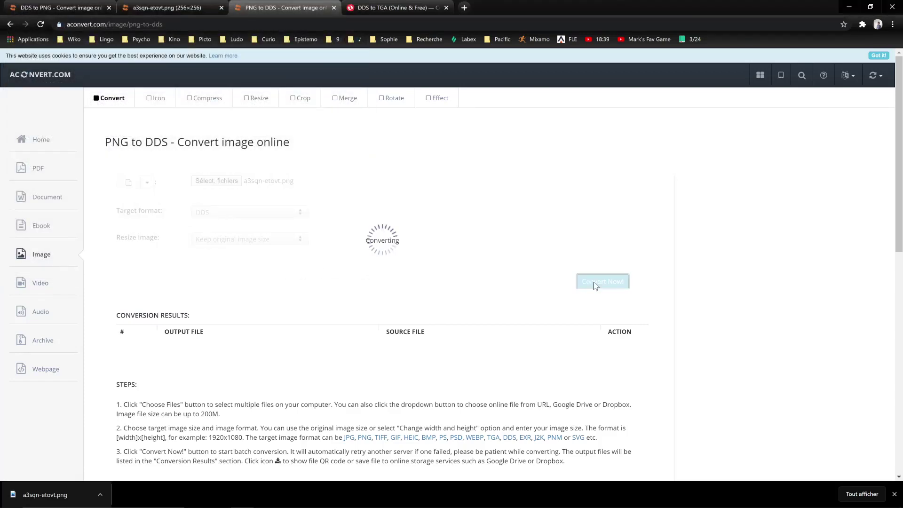
left_click(194, 355)
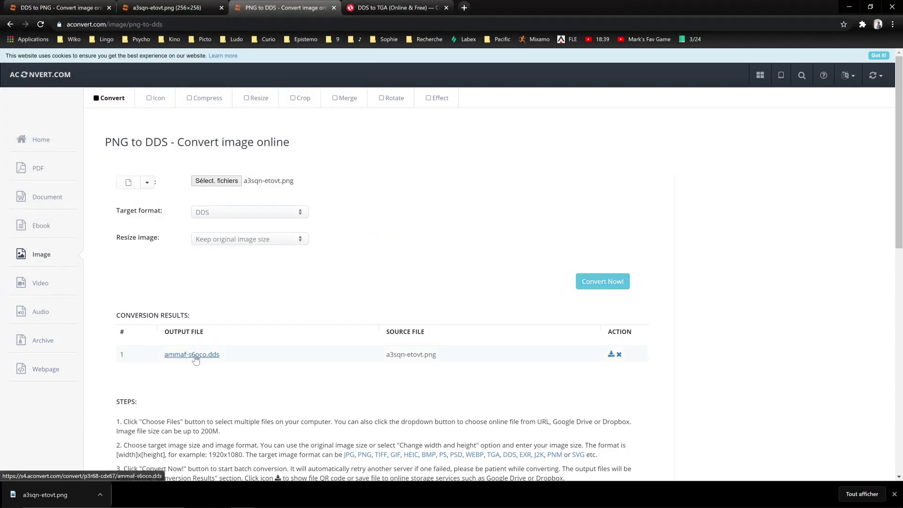
Open Convertio's DDS to TGA converter and copy the downloaded ammaf-s6oco.dds to the desktop.
left_click(414, 5)
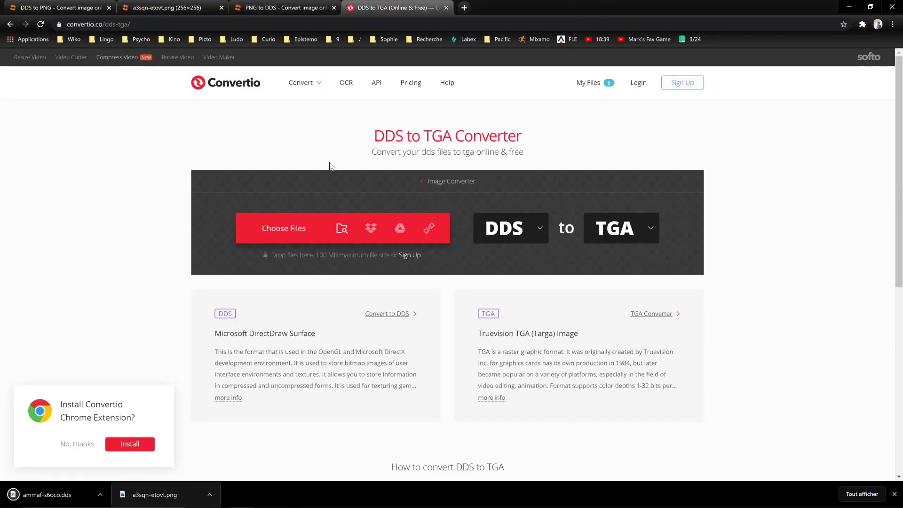
left_click(300, 229)
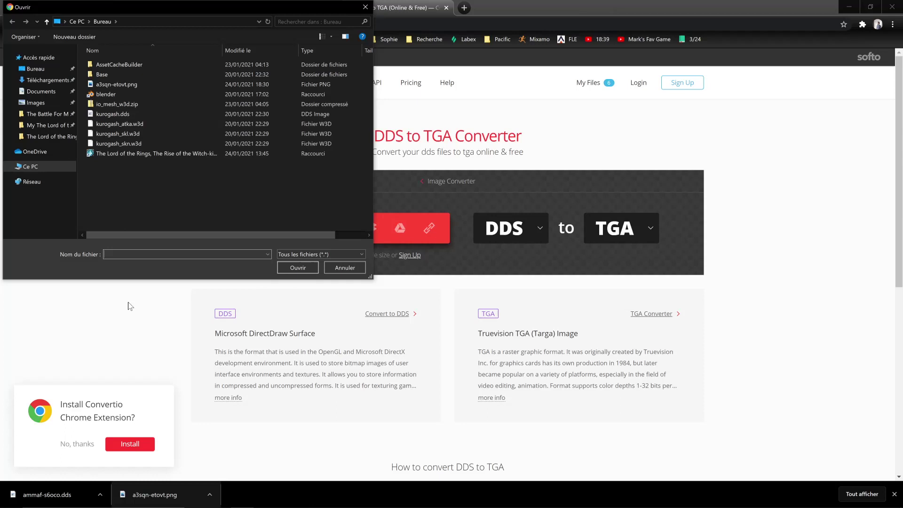
left_click(70, 499)
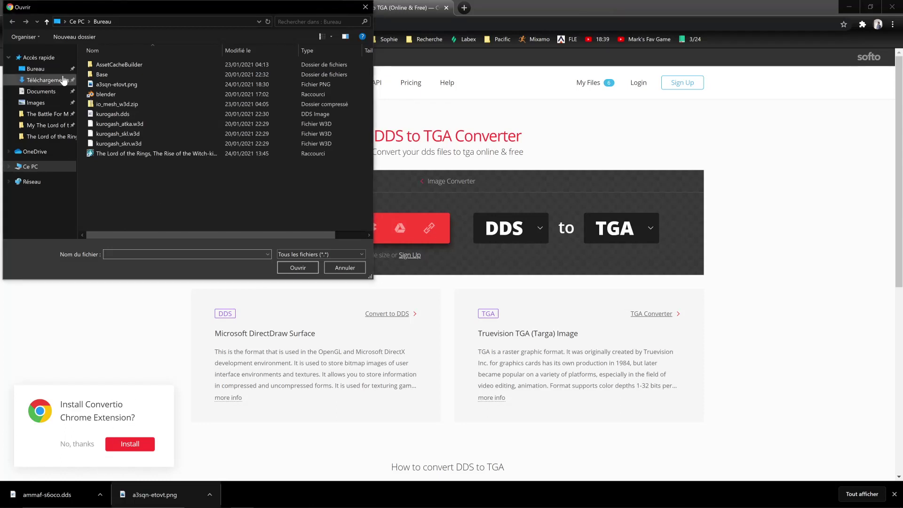
left_click(344, 268)
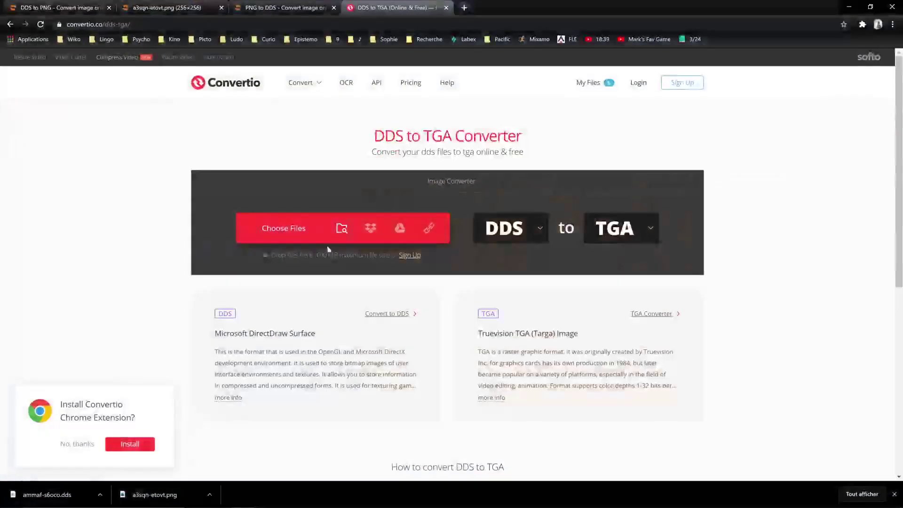
Load ammaf-s6oco.dds from the desktop into Convertio and convert it to TGA.
left_click(278, 227)
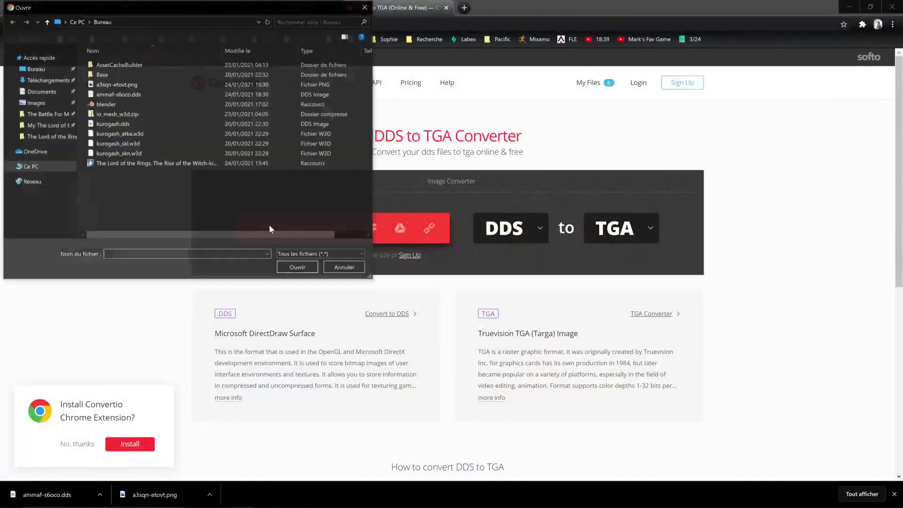
double_click(176, 94)
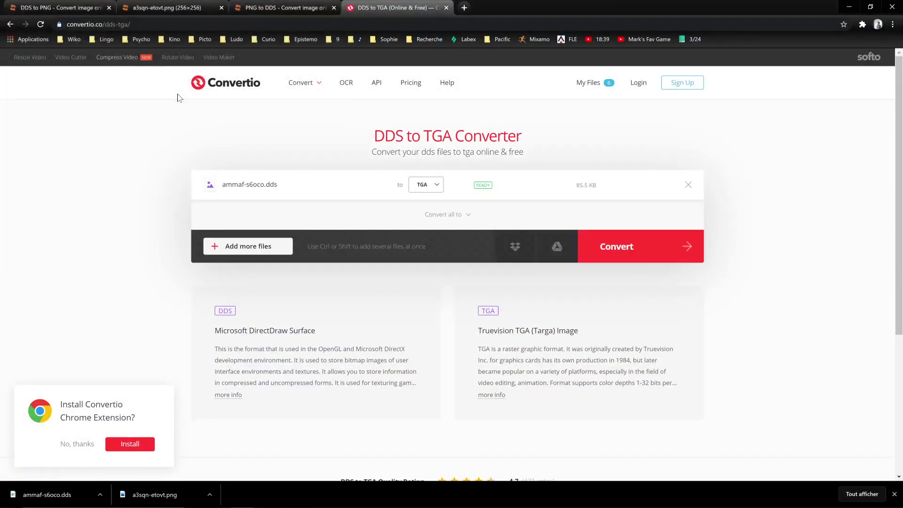
left_click(619, 253)
Rename ammaf-s6oco.dds on the desktop to kurogash2.dds, reusing the name of the original kurogash.dds.
key("alt+Tab")
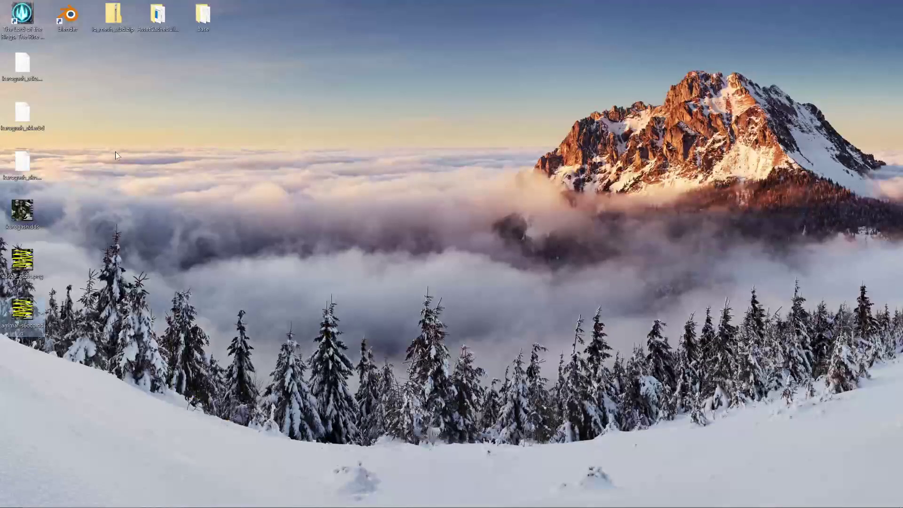
left_click(114, 152)
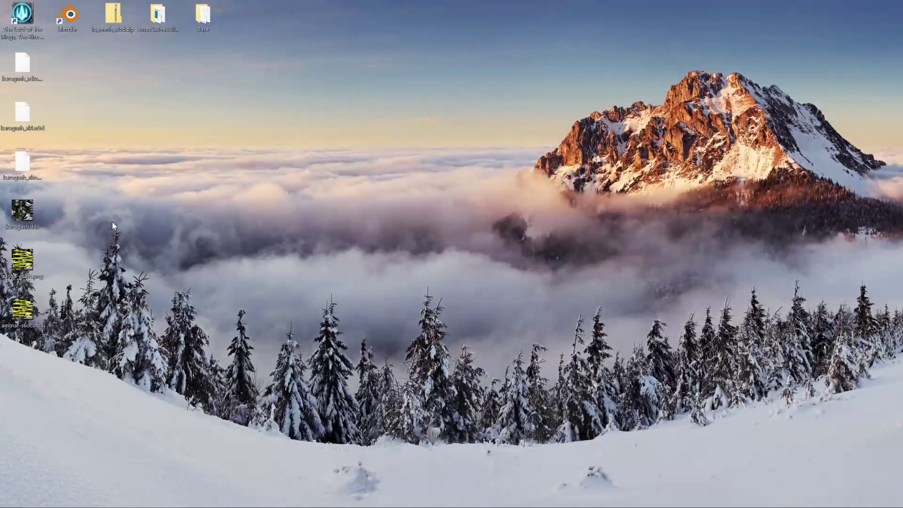
left_click(23, 214)
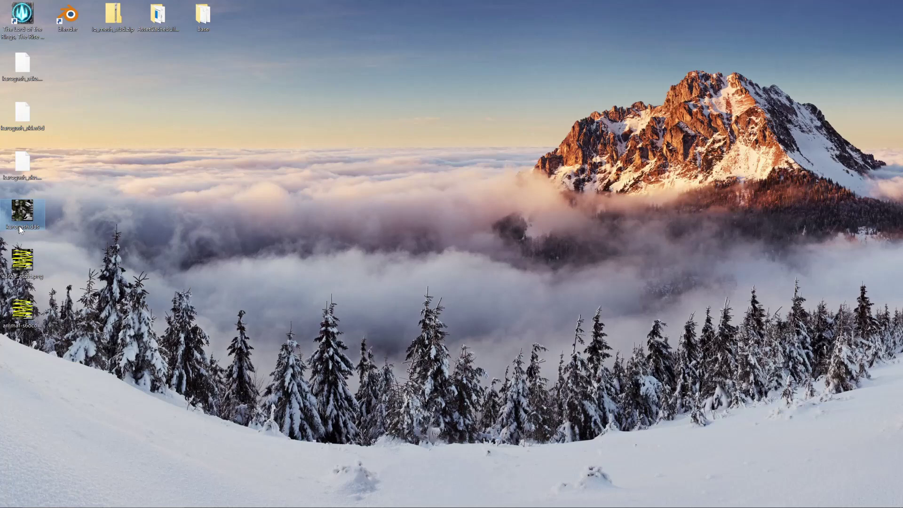
left_click(29, 319)
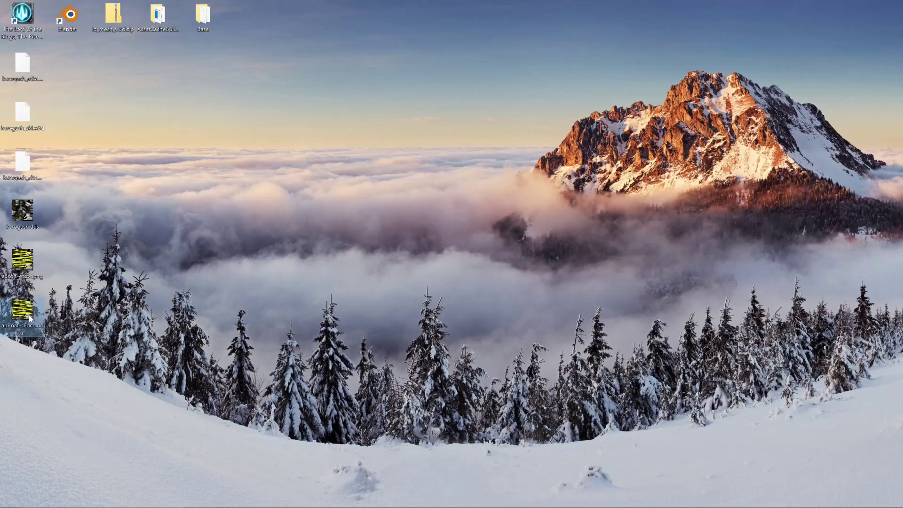
left_click(20, 327)
type("kurogash")
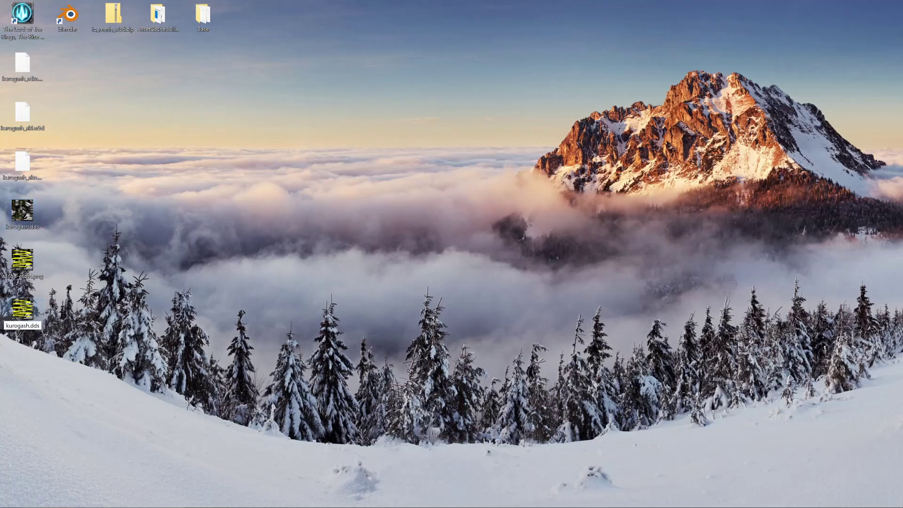
type("2")
key("Return")
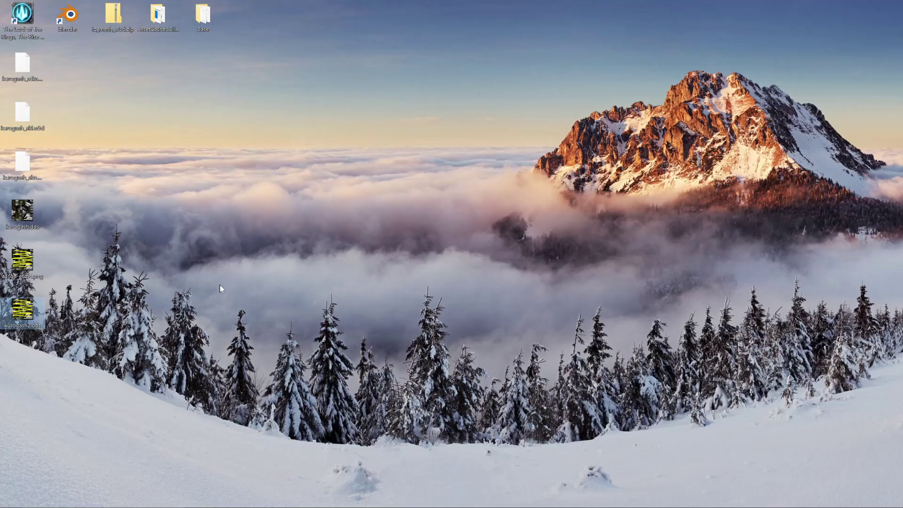
Switch back to Chrome, download the converted ammaf-s6oco.tga from Convertio and copy it to the desktop.
key("alt+Tab")
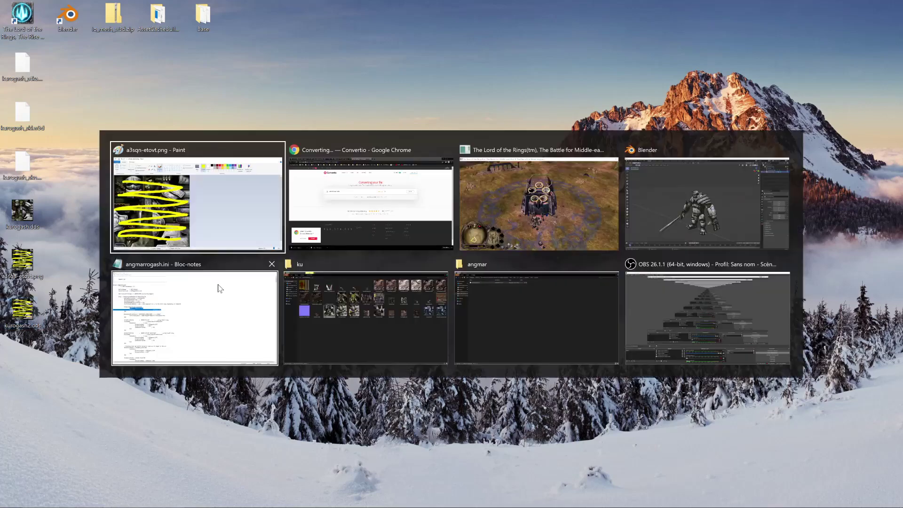
left_click(305, 209)
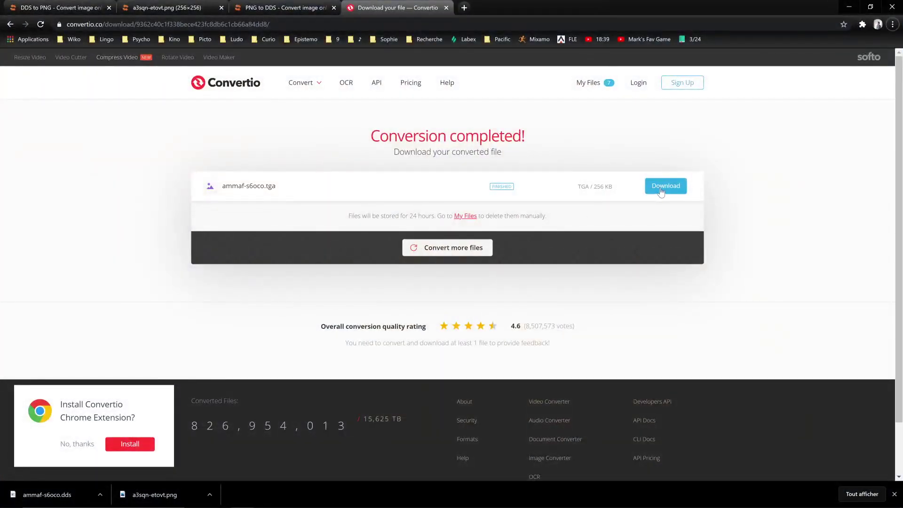
left_click(666, 186)
left_click_drag(52, 495, 63, 324)
key("super+d")
Rename the downloaded TGA file on the desktop as kurogash2.tga.
left_click(63, 324)
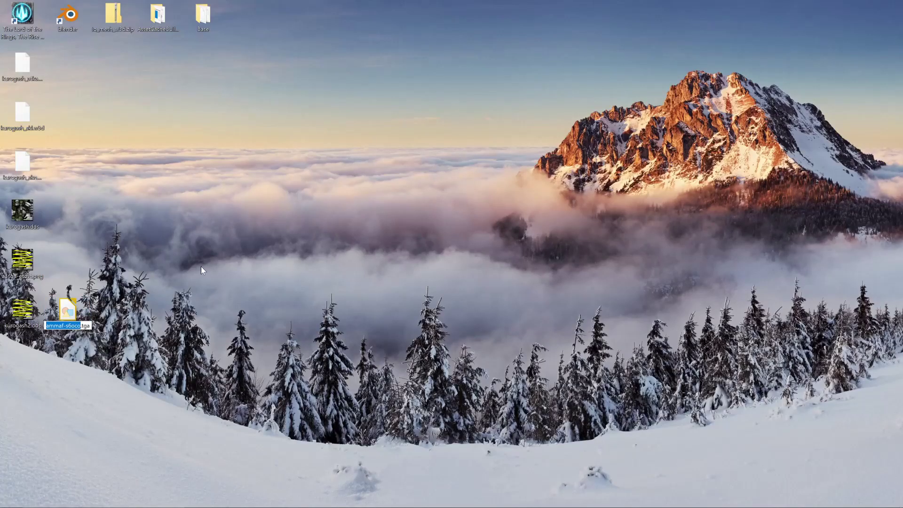
type("kurogash2")
key("Return")
Switch to Blender and open the Shading workspace for the ROGASH NEW model.
key("alt+Tab")
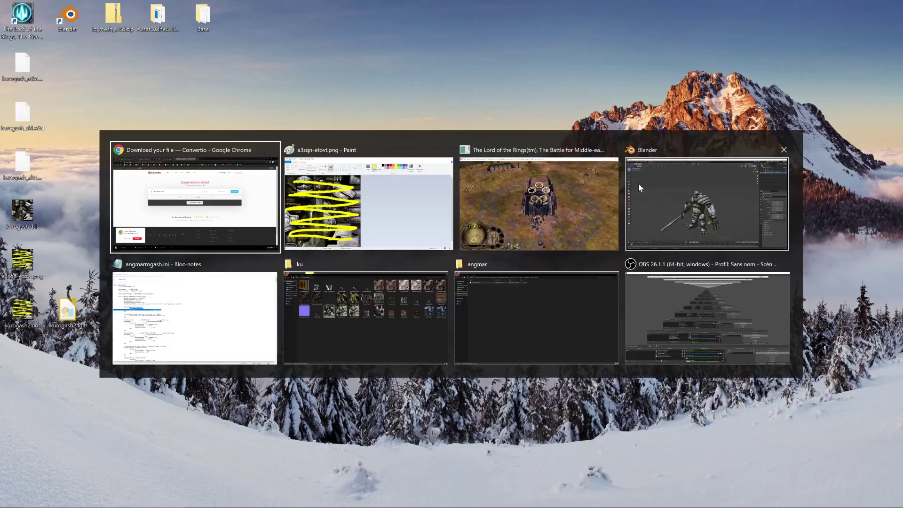
left_click(639, 184)
key("Tab")
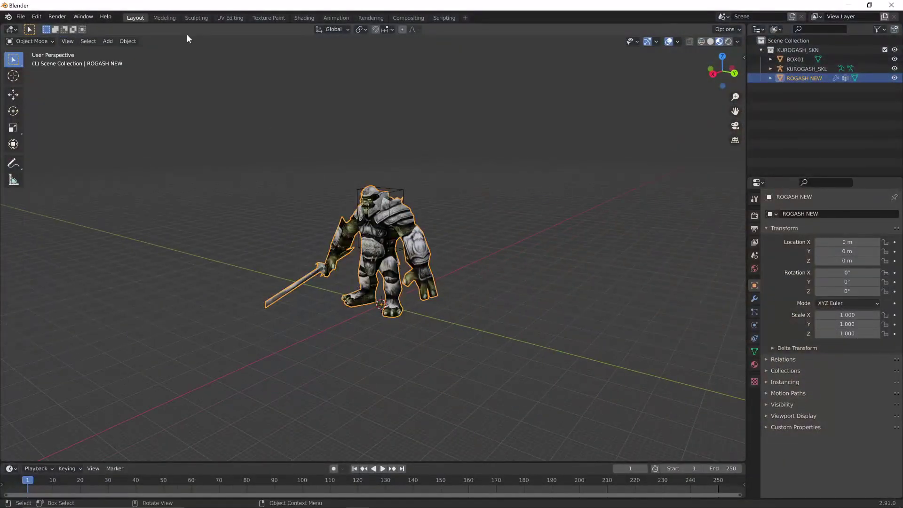
left_click(305, 18)
Replace KURogash.TGA in the material's image texture node with kurogash2.tga from the desktop and inspect the model.
scroll(304, 388, "down", 8)
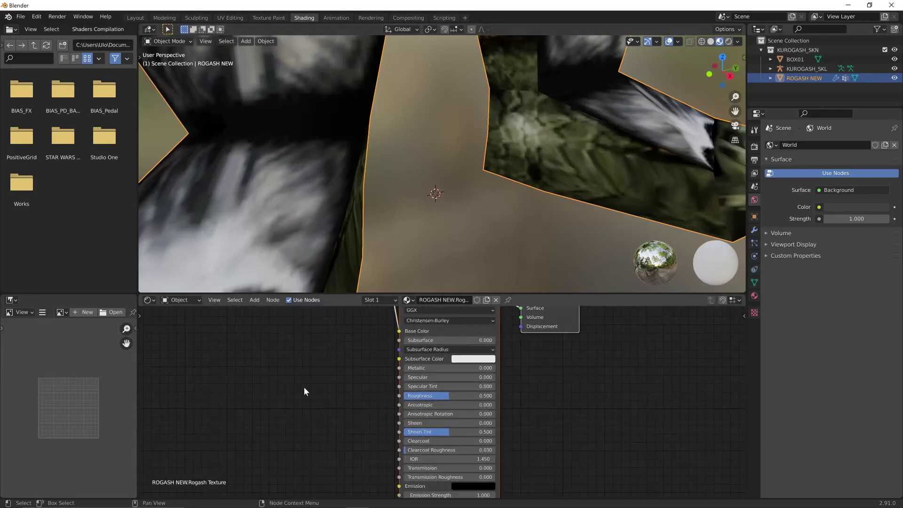
scroll(318, 380, "up", 4)
middle_click_drag(318, 380, 393, 394)
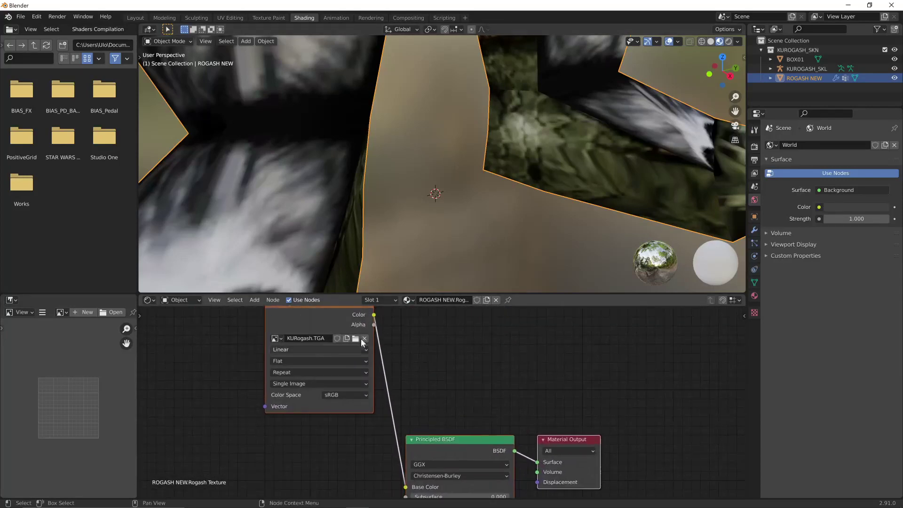
left_click(362, 338)
left_click(357, 338)
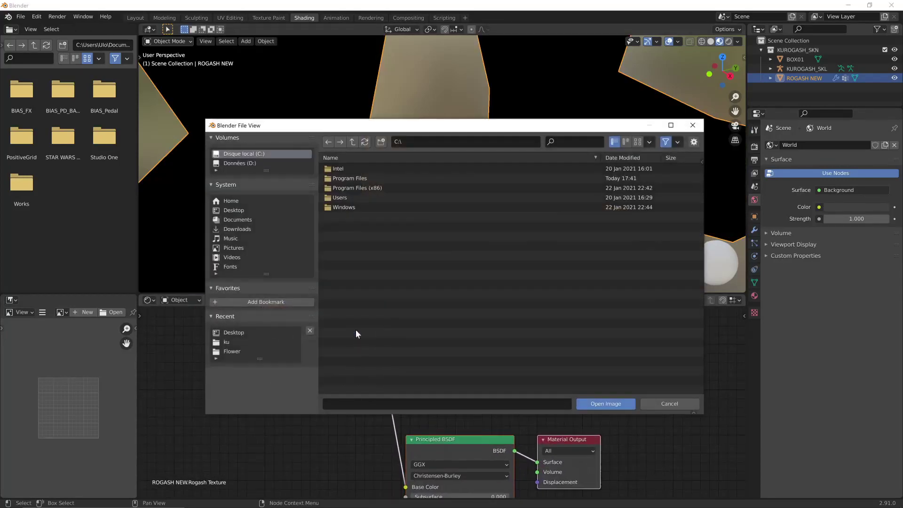
left_click(257, 211)
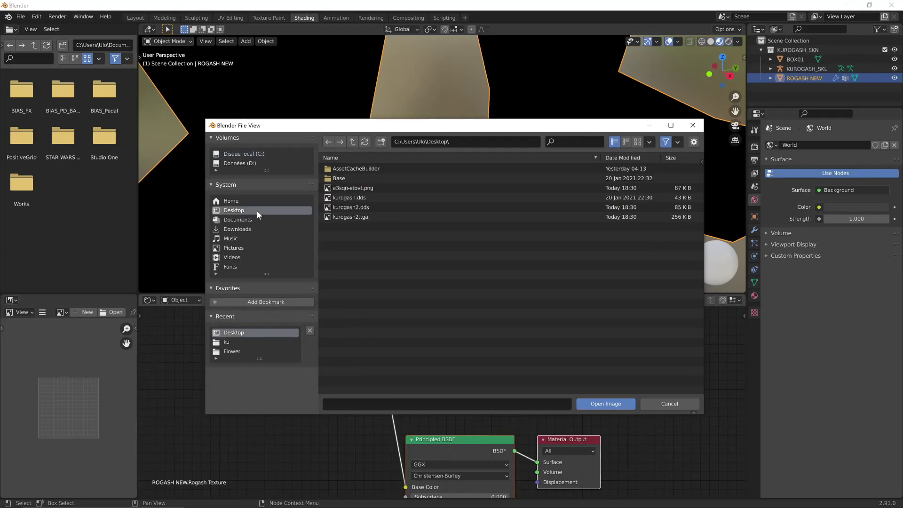
double_click(358, 217)
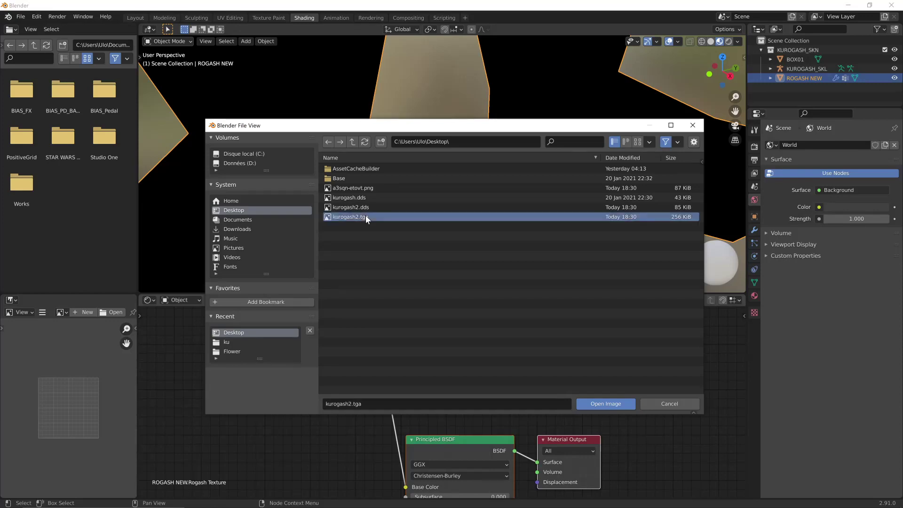
scroll(423, 219, "down", 10)
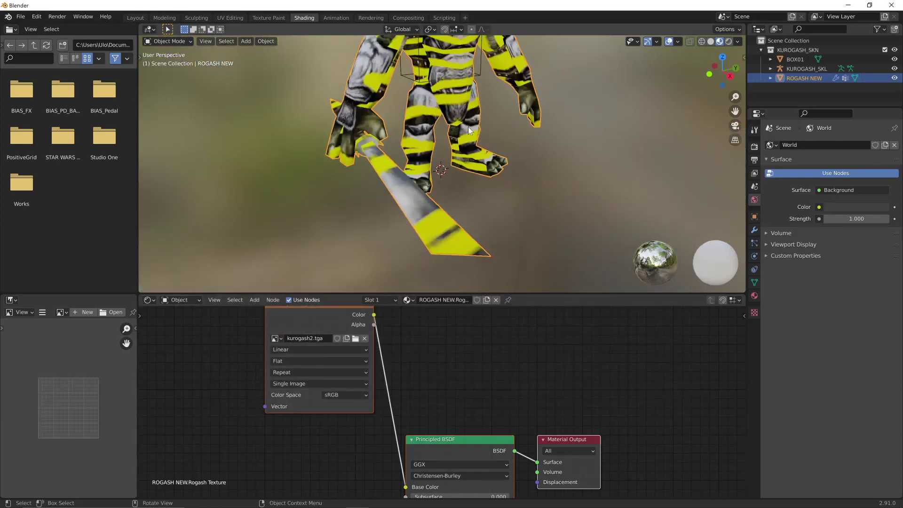
scroll(465, 171, "down", 2)
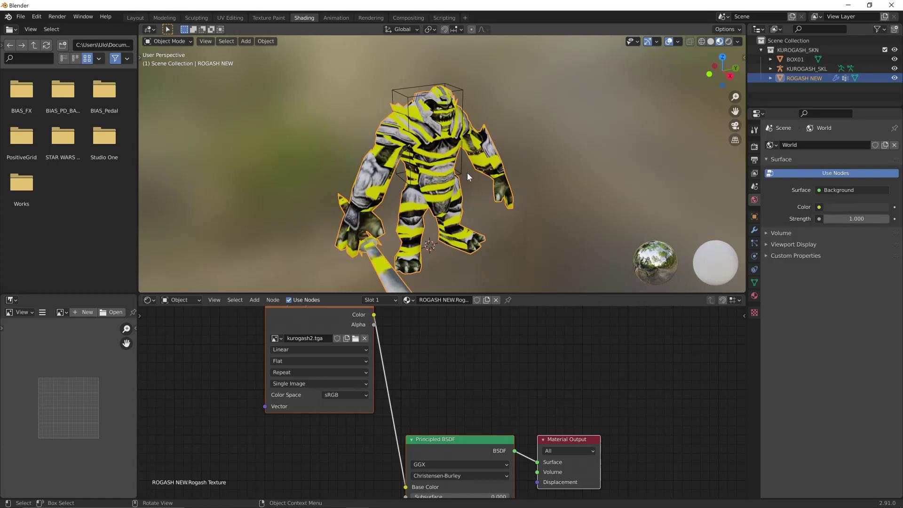
Start a Westwood W3D export as a Hierarchical Model, copy the KUROGASH_SKN collection name and choose the desktop as destination.
left_click(26, 16)
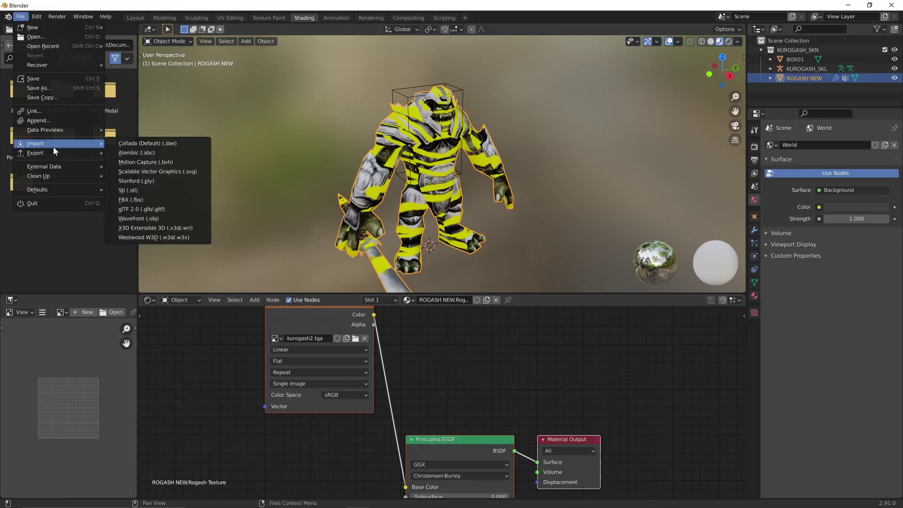
mouse_move(55, 154)
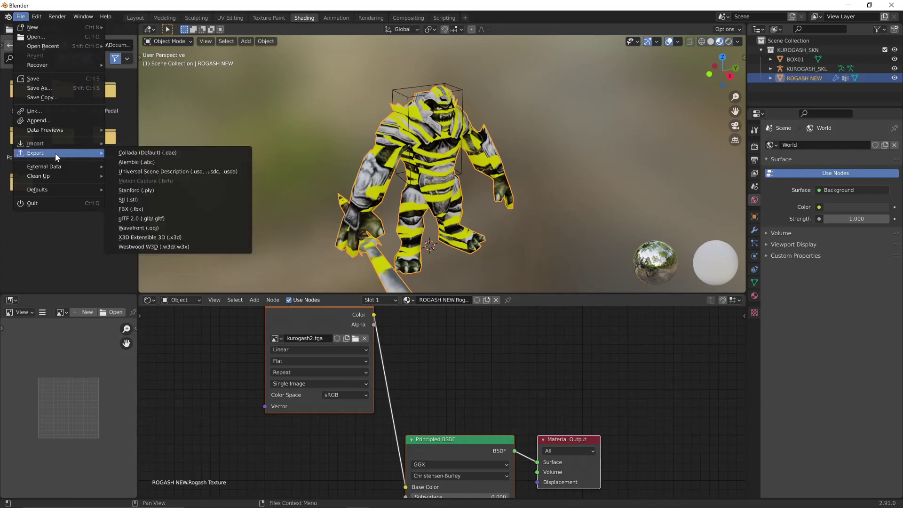
left_click(149, 246)
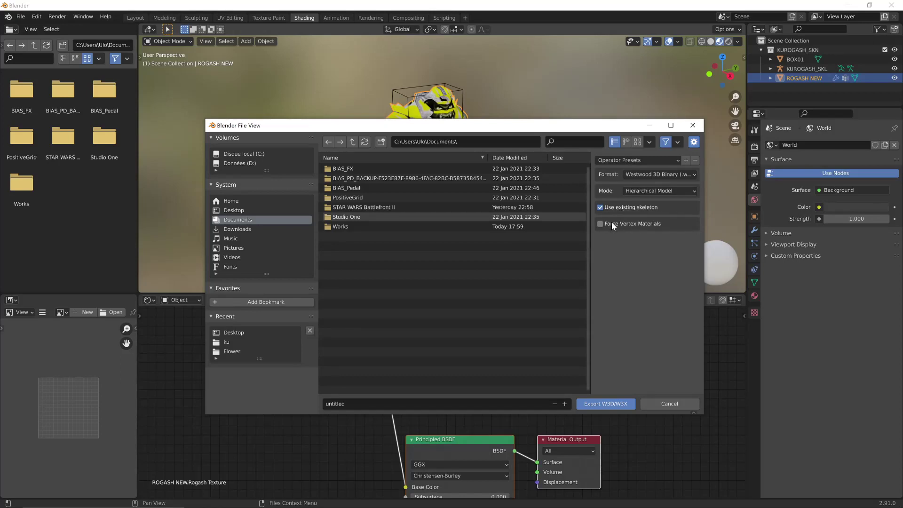
left_click(250, 201)
double_click(798, 50)
key("ctrl+c")
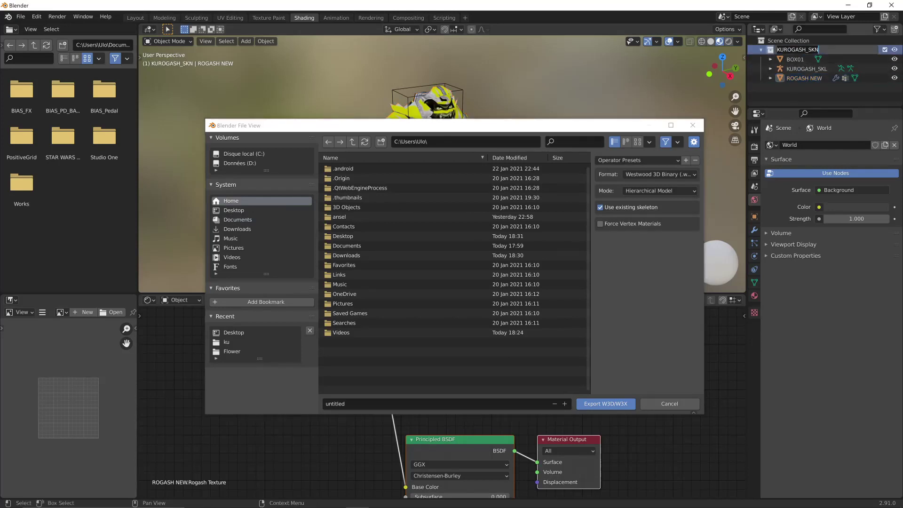
left_click(341, 403)
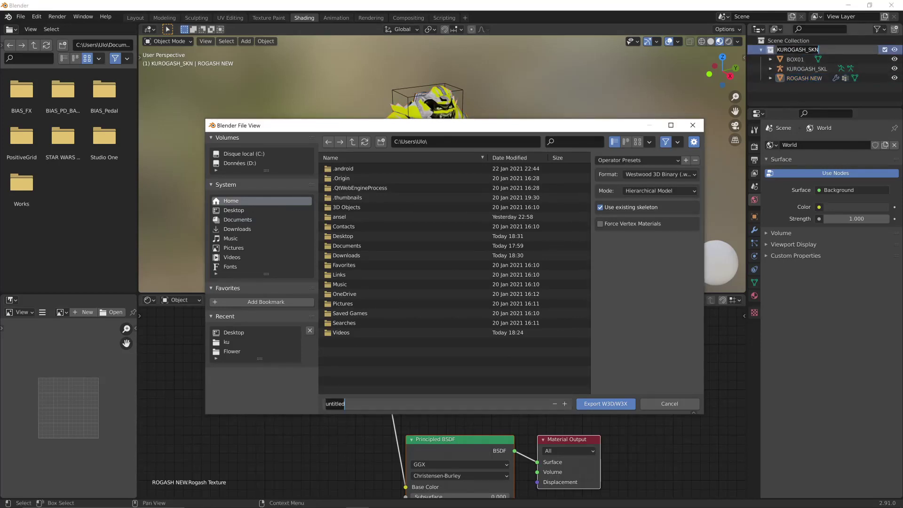
left_click(243, 209)
Name the export file with the copied KUROGASH_SKN, insert a 2 into the name, and export the W3D file.
left_click(341, 403)
key("ctrl+v")
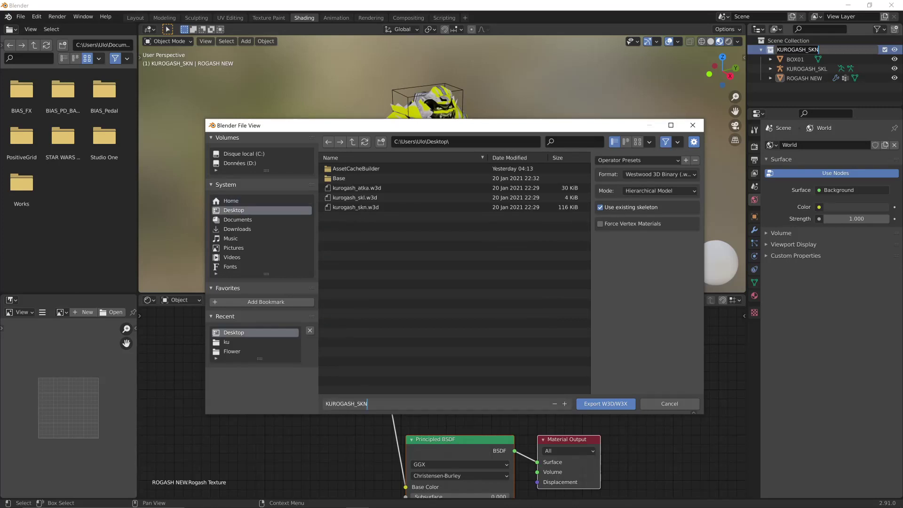
key("Left")
key("Left")
type("2")
left_click(596, 404)
Switch to angmarrogash.ini in Notepad, insert a 2 into the default Model name KURogash_SKN, then save and close the file.
key("alt+Tab")
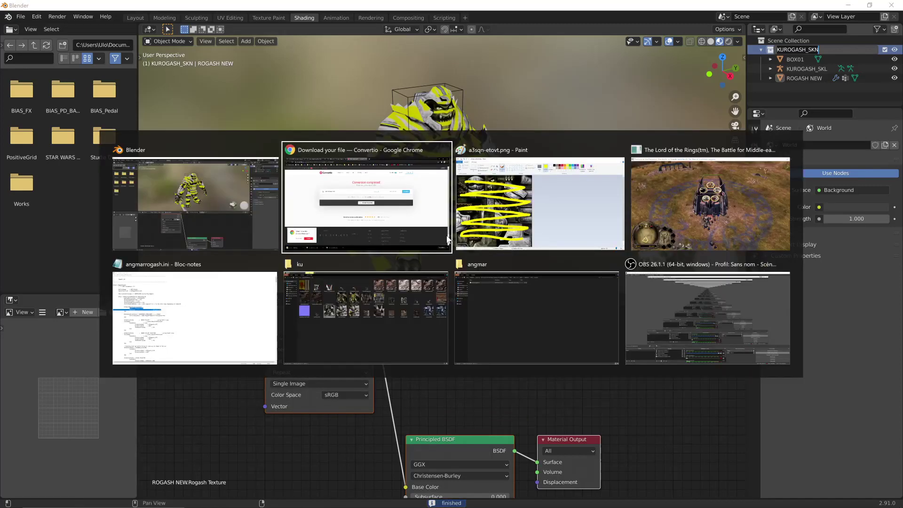
left_click(214, 291)
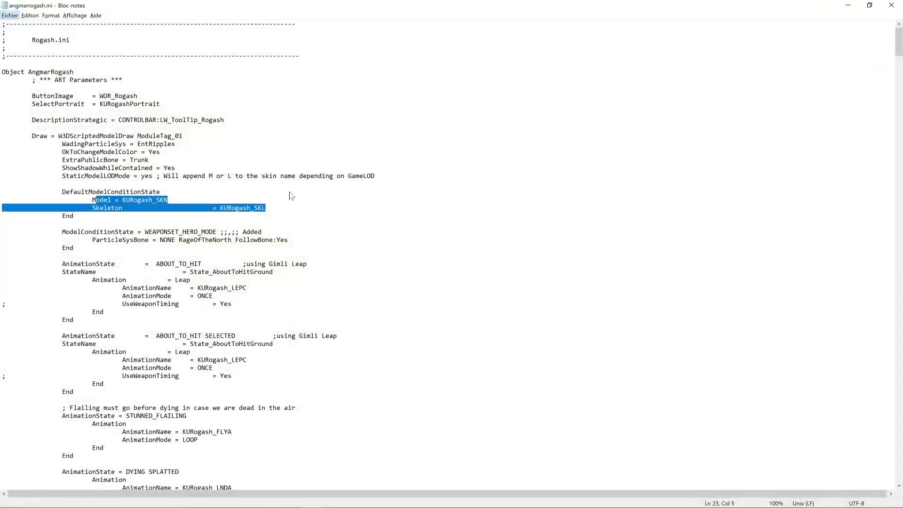
left_click(290, 192)
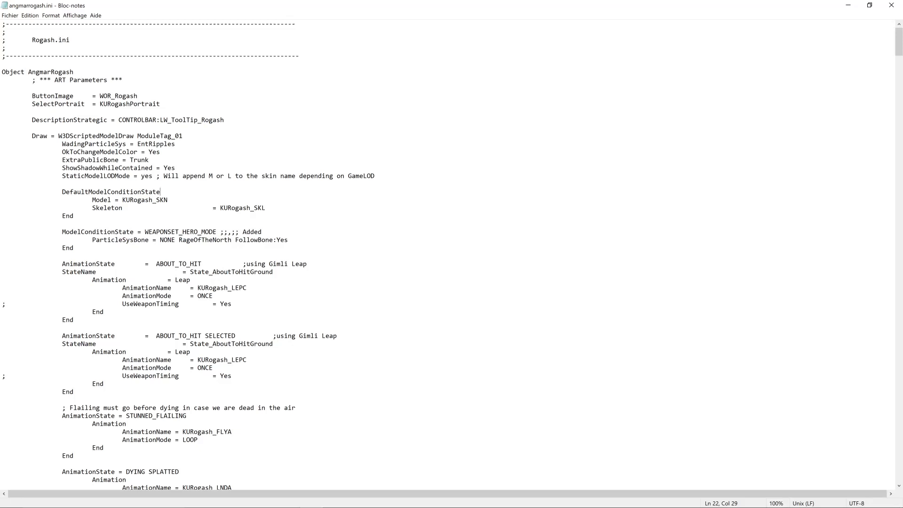
type("2")
key("ctrl+s")
left_click(892, 5)
Switch to the angmar folder in File Explorer and go up to the mod folder.
key("alt+Tab")
left_click(408, 304)
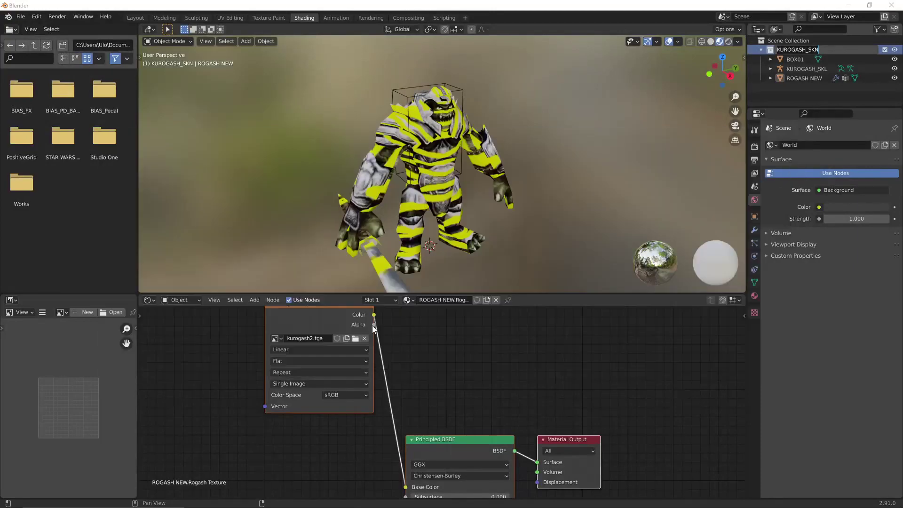
key("alt+Tab")
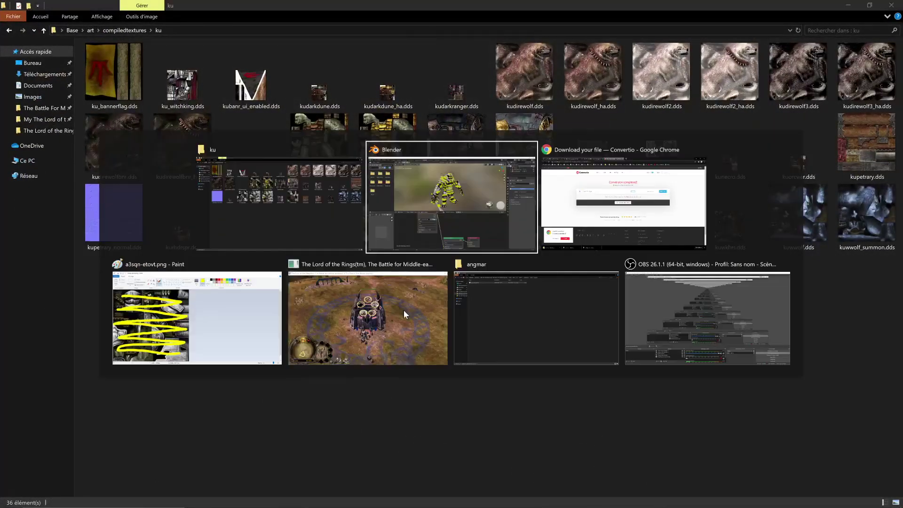
left_click(518, 315)
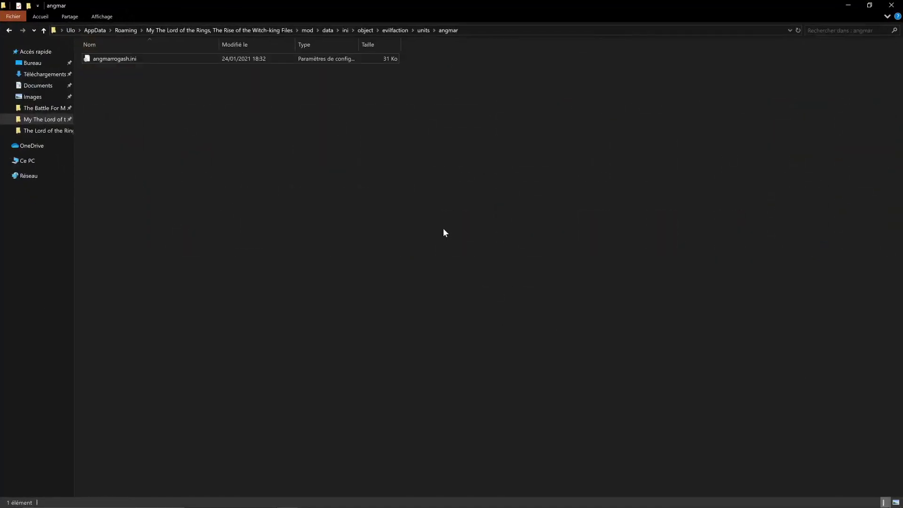
key("alt+Up")
key("alt+Up")
key("alt+Up")
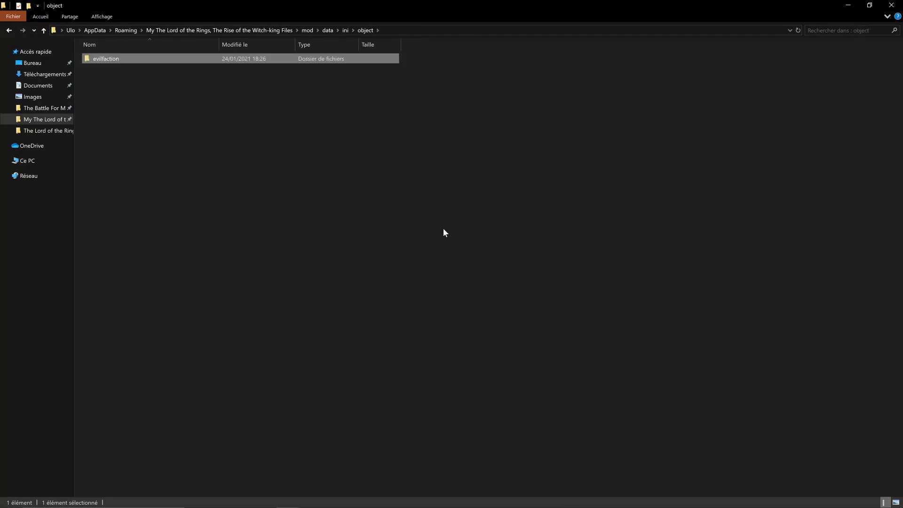
key("alt+Up")
key("alt+Up")
key("alt+Up")
Create a folder named art in the mod folder and open it.
key("ctrl+shift+n")
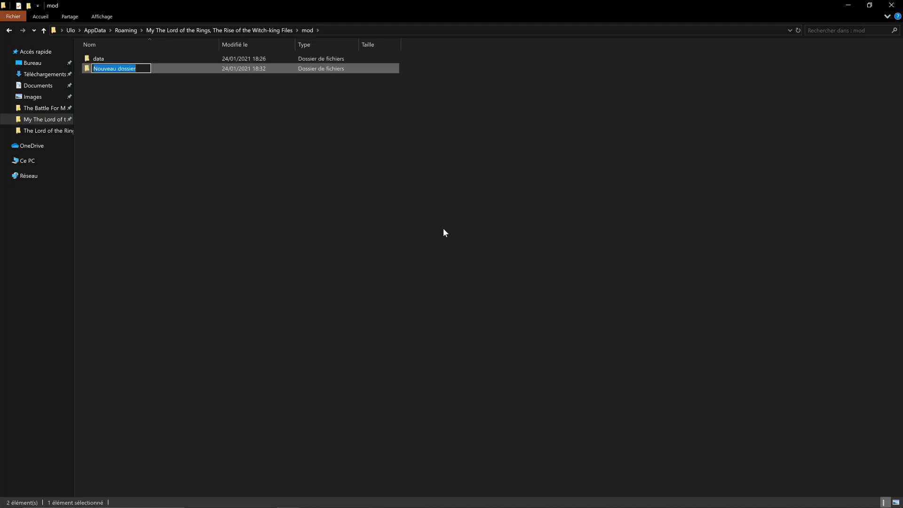
type("art")
key("Return")
key("Return")
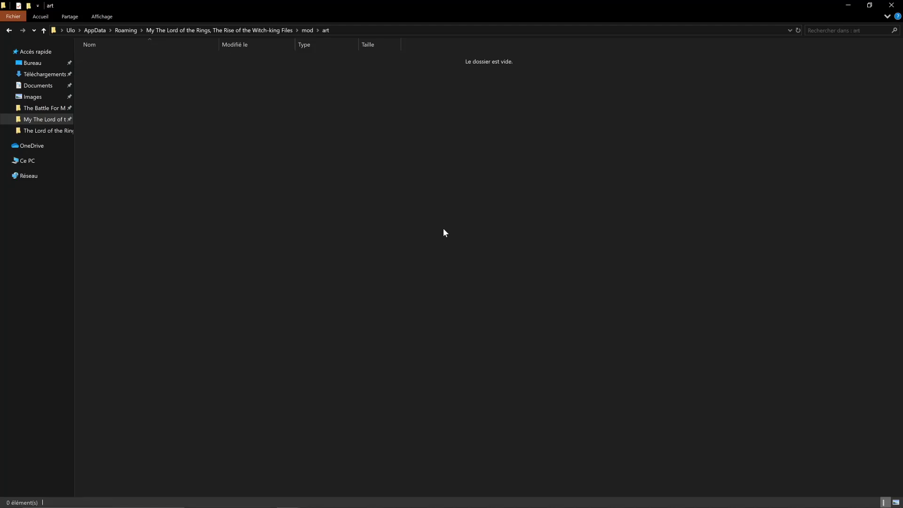
Create a folder named w3d inside the art folder and open it.
key("ctrl+shift+n")
type("w3d")
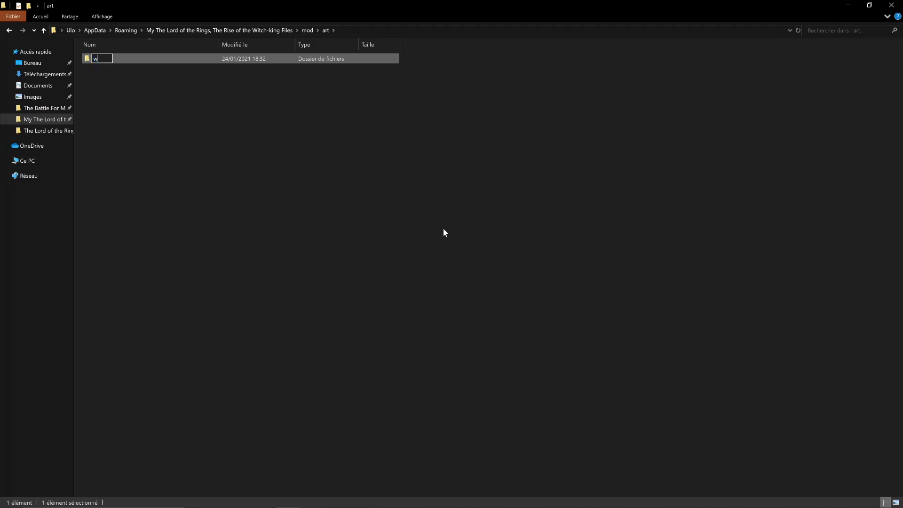
key("Return")
key("Return")
Create a folder named ku inside the w3d folder and open it.
key("ctrl+shift+n")
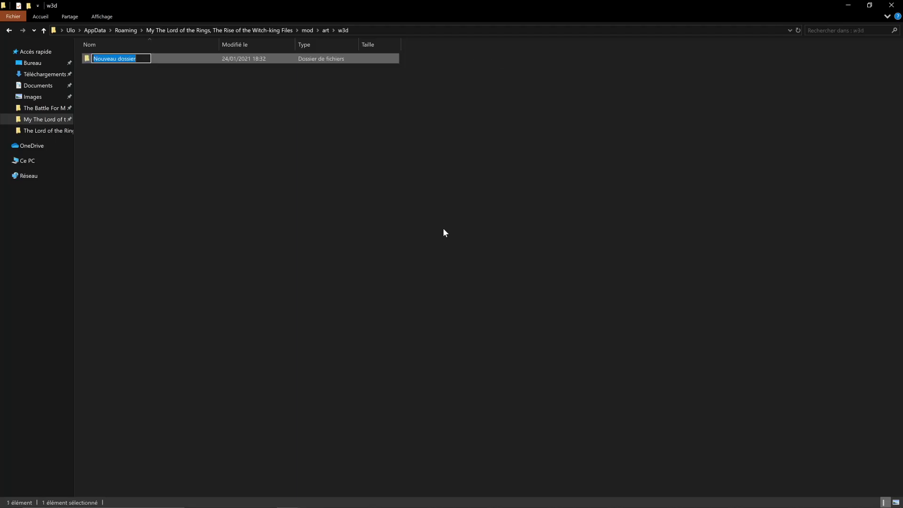
type("ku")
key("Return")
key("Return")
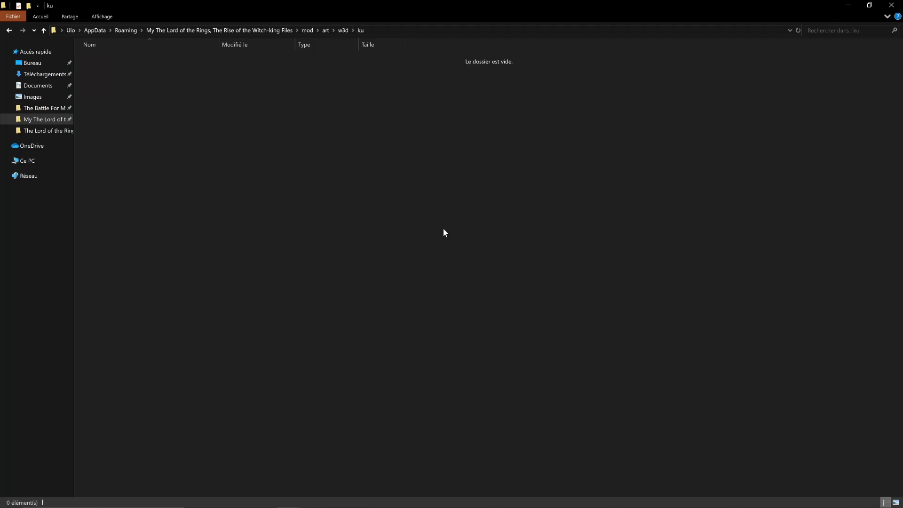
Copy kurogash_skl.w3d and KUROGASH2_SKN.w3d from the desktop into the w3d folder's ku subfolder.
key("alt")
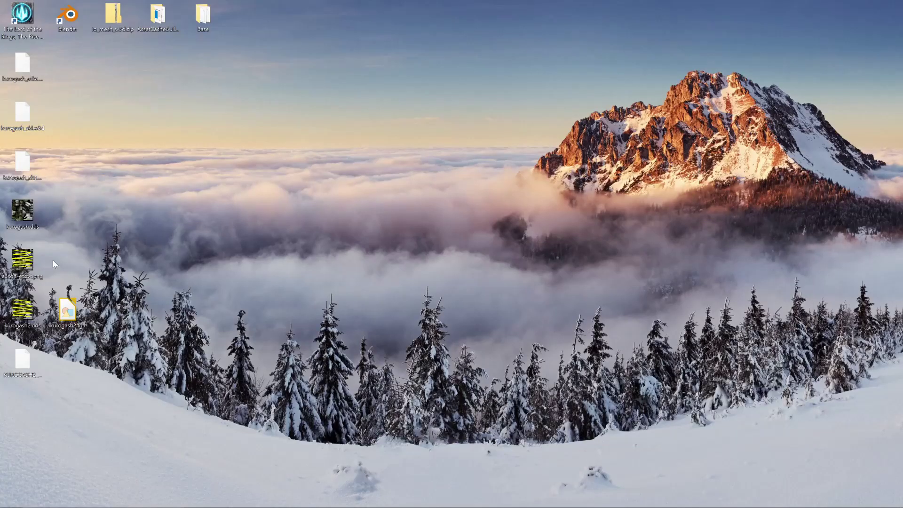
left_click(24, 168)
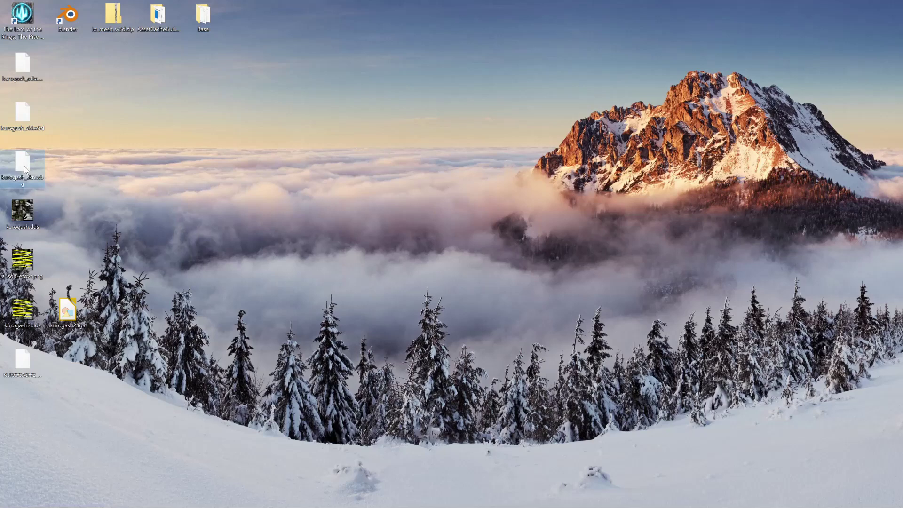
left_click(21, 114, "ctrl")
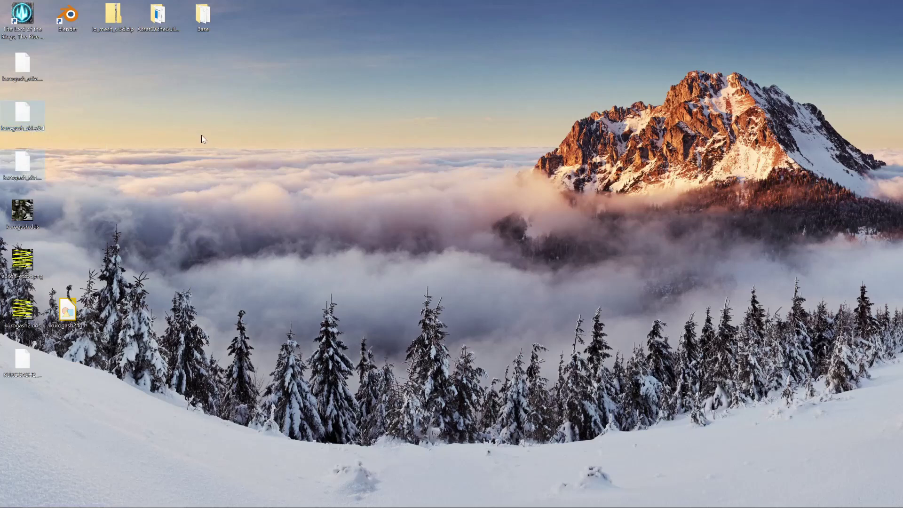
left_click(21, 165, "ctrl")
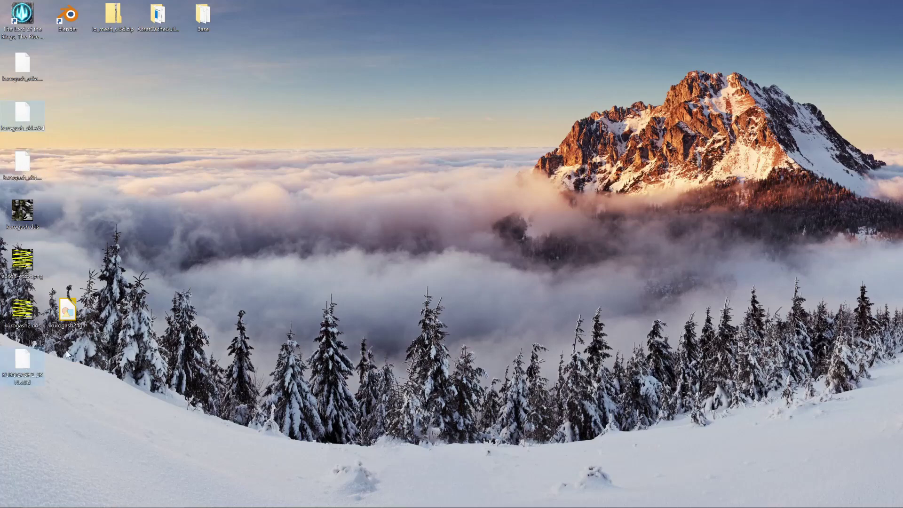
key("alt+Tab")
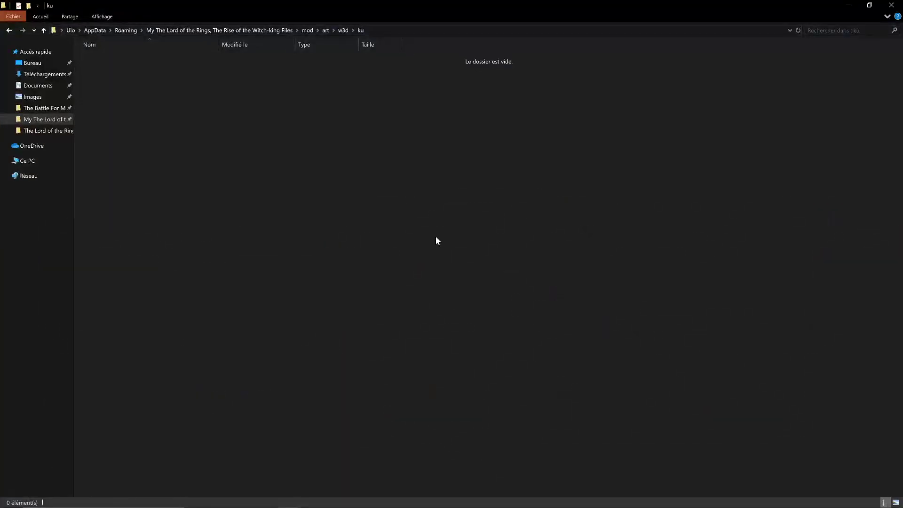
key("ctrl+v")
left_click(358, 230)
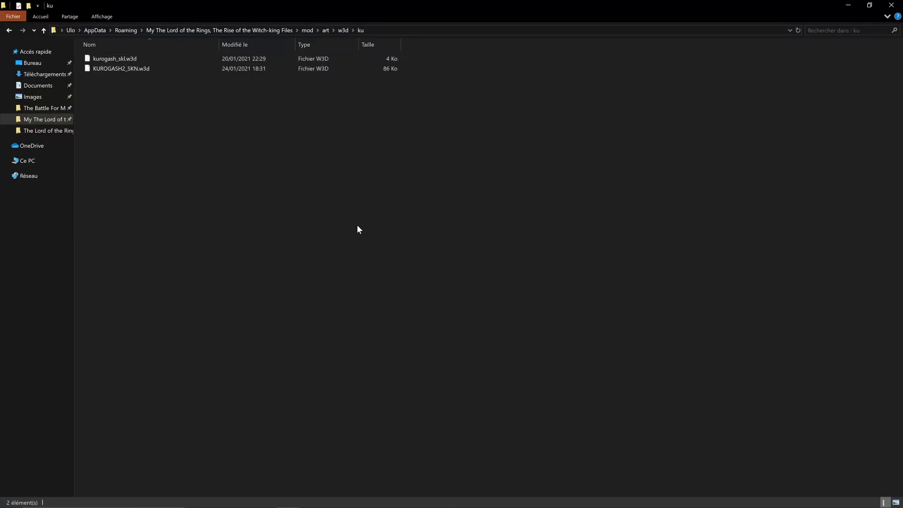
Return to the art folder and create a folder named textures beside w3d.
key("BackSpace")
key("BackSpace")
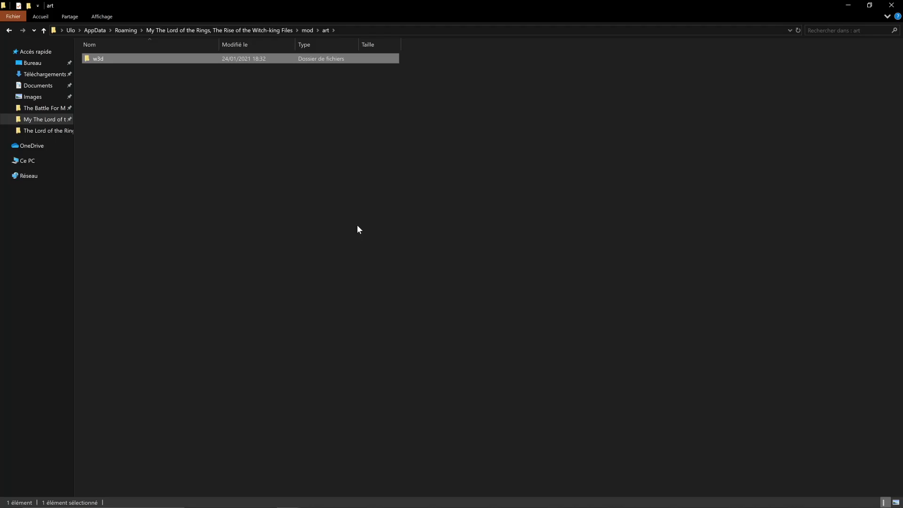
left_click(358, 229)
key("ctrl+shift+n")
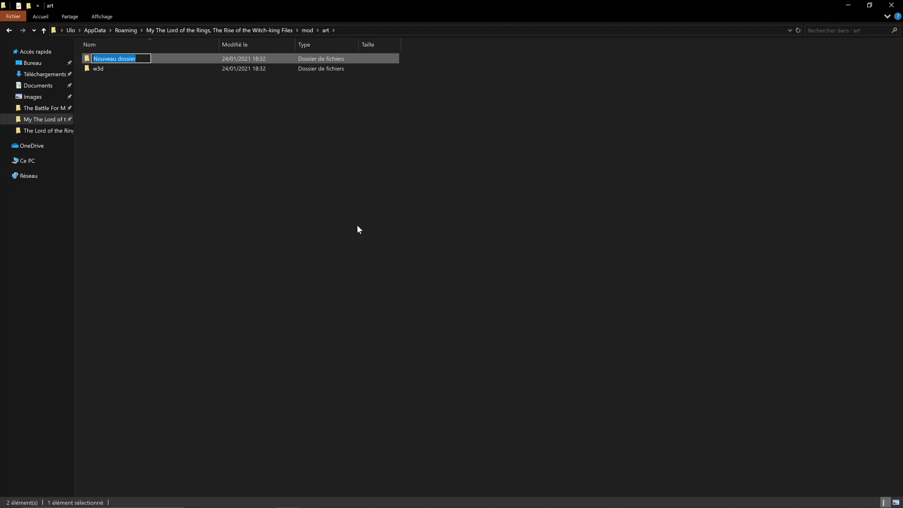
type("textures")
key("Return")
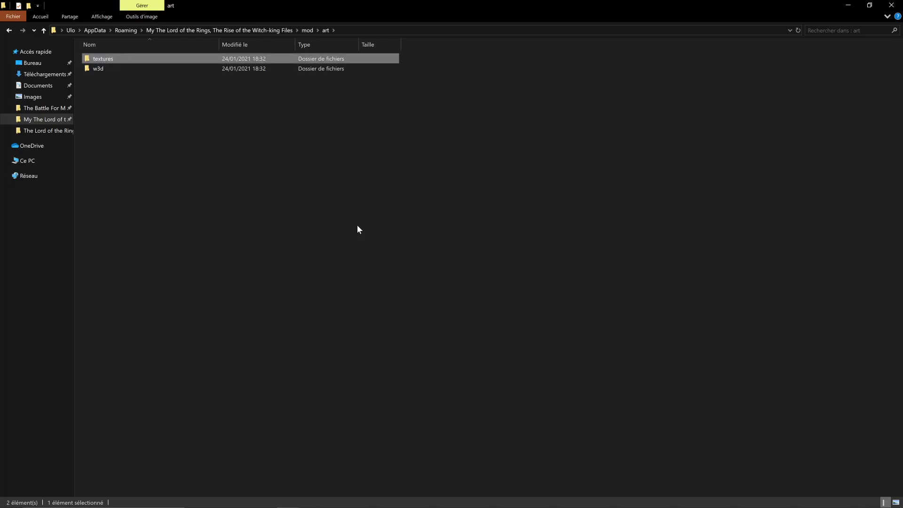
Open the textures folder, create a subfolder named ku in it and open that subfolder.
key("Return")
key("ctrl+shift+n")
type("ku")
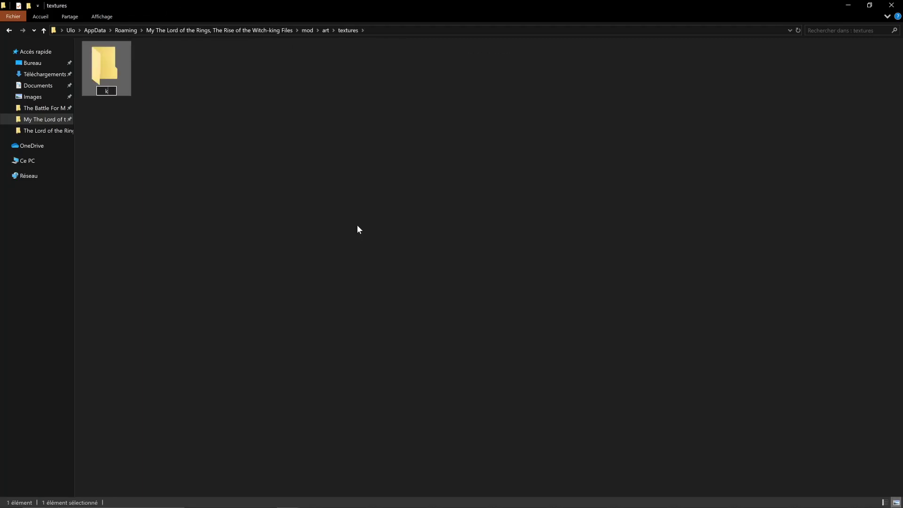
key("Return")
key("Return")
Copy kurogash2.dds and kurogash2.tga from the desktop into the ku subfolder of textures.
key("super+d")
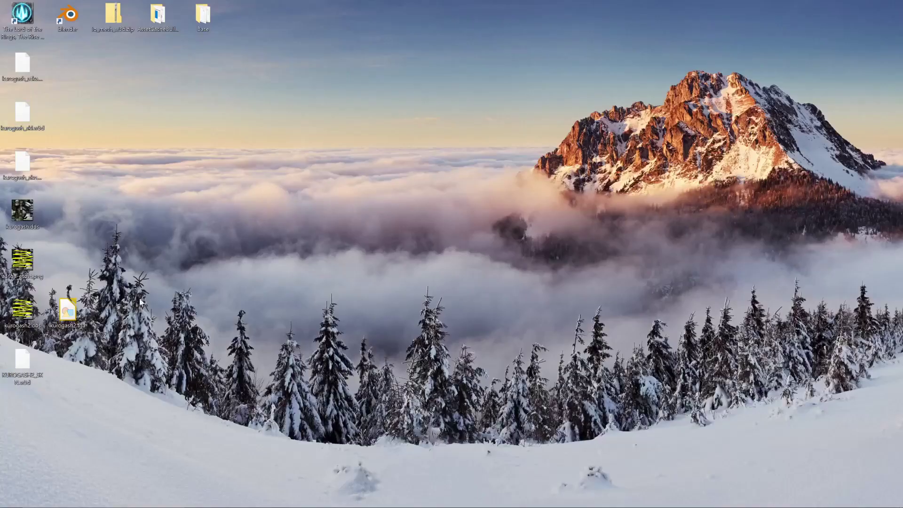
left_click(22, 311)
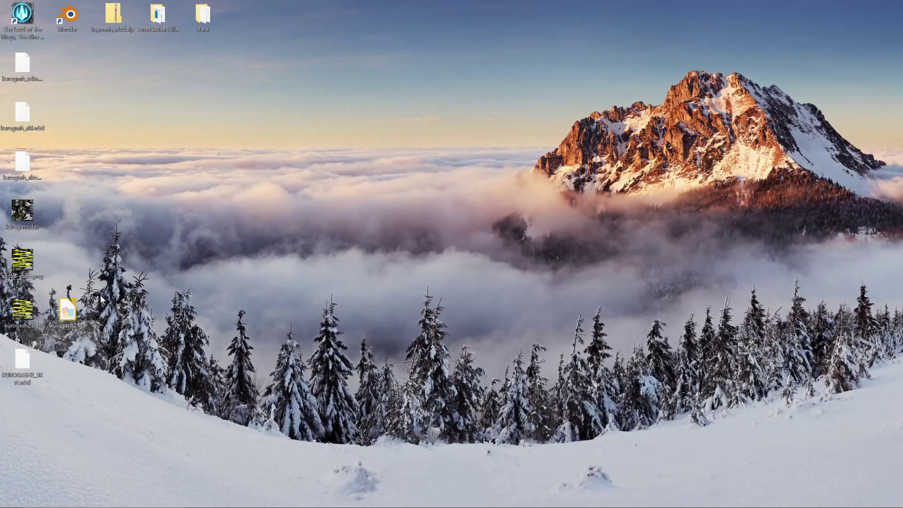
left_click(75, 315, "ctrl")
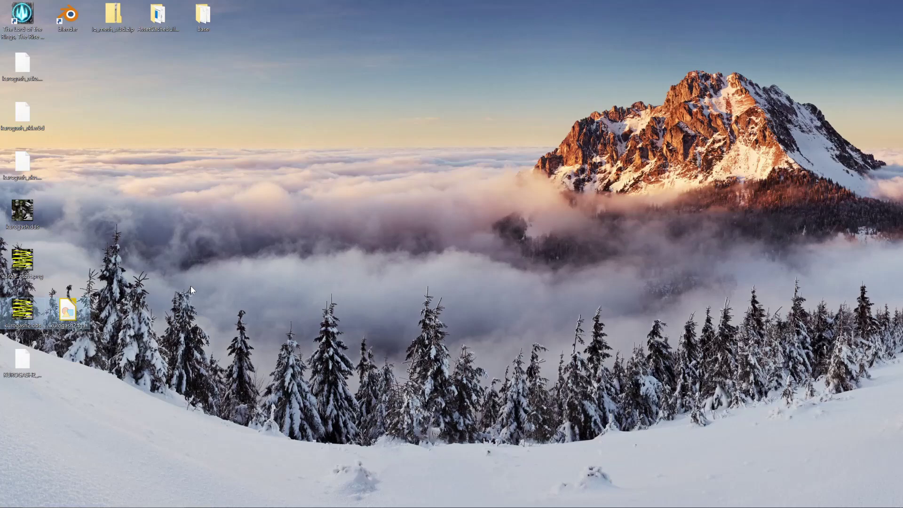
key("super+d")
key("ctrl+v")
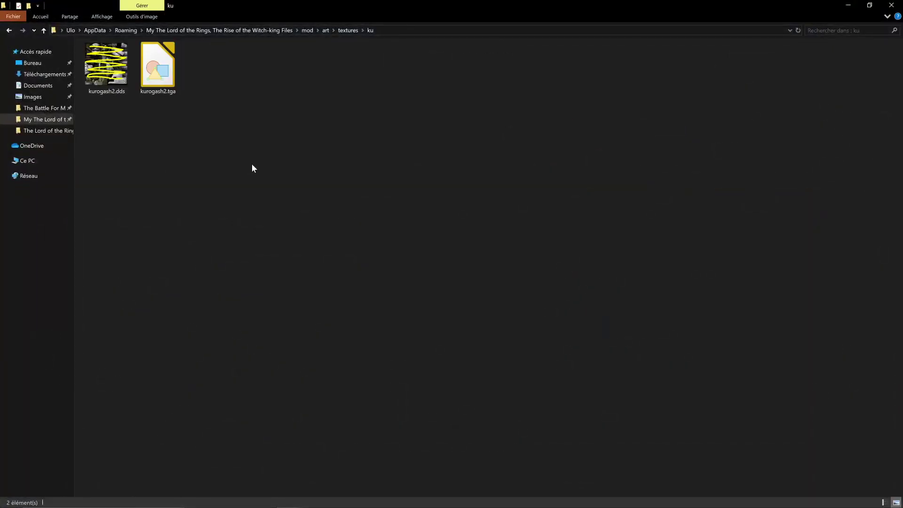
Go back up from the textures ku subfolder to the mod folder.
key("alt+Up")
key("alt+Up")
key("alt+Up")
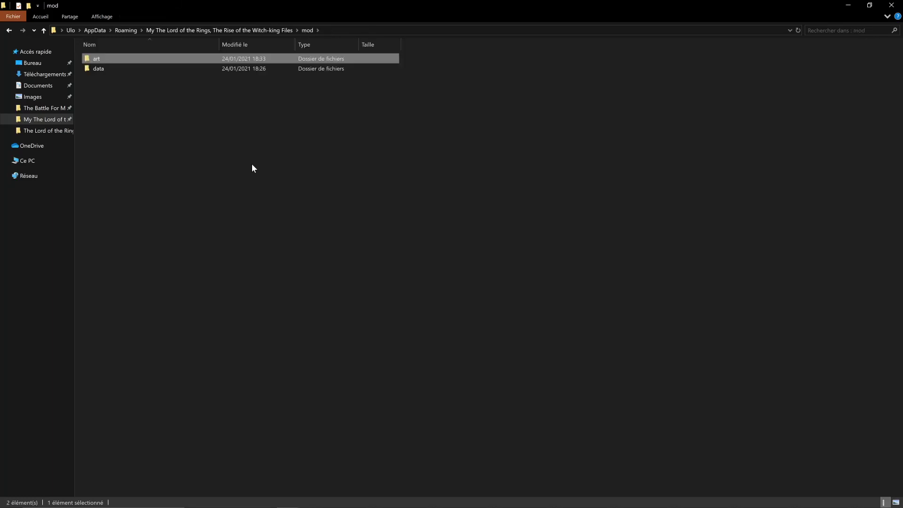
key("Down")
key("Up")
key("Down")
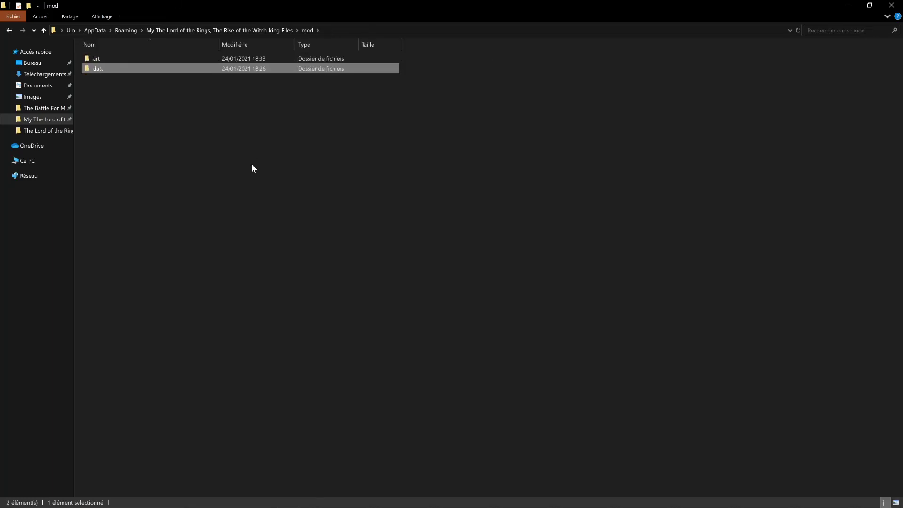
key("Up")
key("alt+Up")
key("Return")
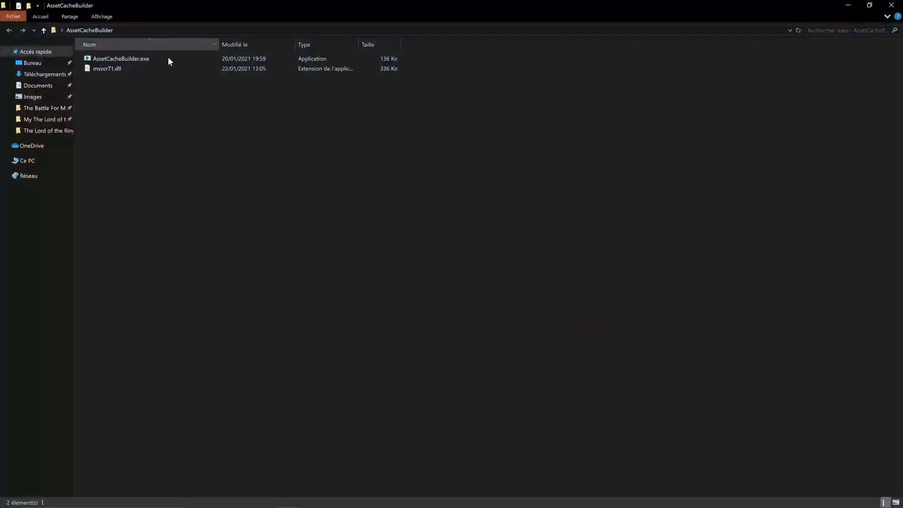
Copy AssetCacheBuilder.exe and msvcr71.dll from the desktop's AssetCacheBuilder folder into the mod folder.
left_click_drag(161, 93, 134, 63)
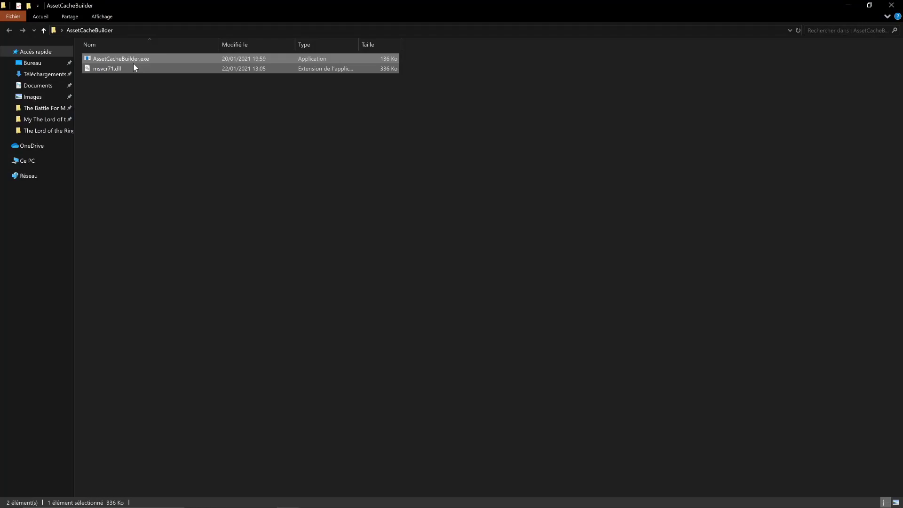
key("alt+Tab")
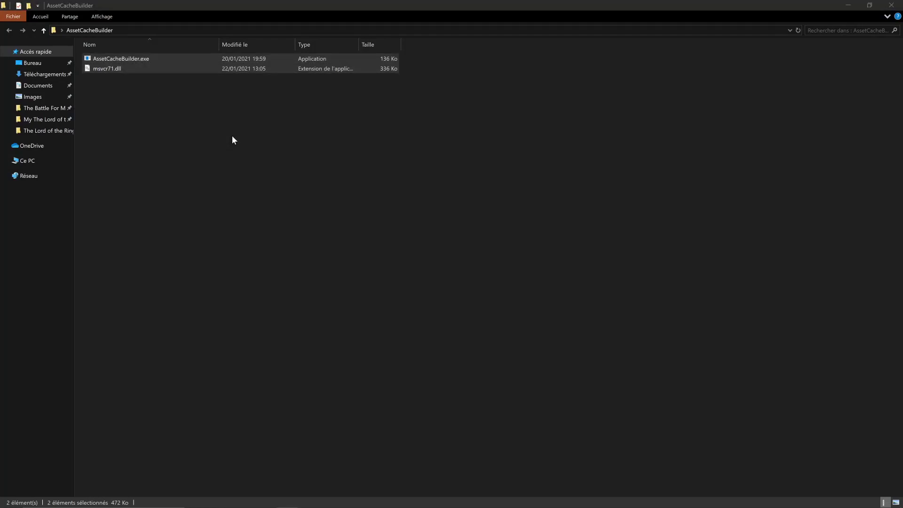
key("ctrl+v")
left_click(271, 168)
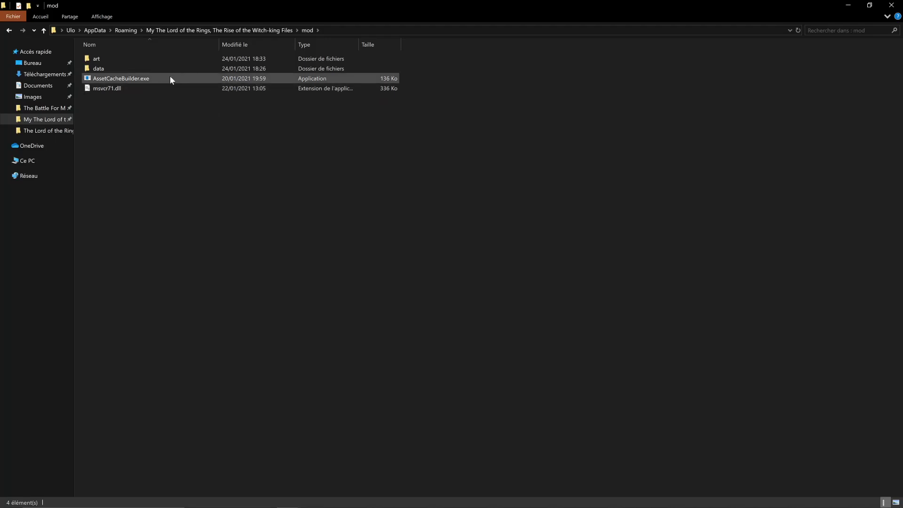
Run AssetCacheBuilder.exe in the mod folder to generate asset.dat.
left_click(123, 87)
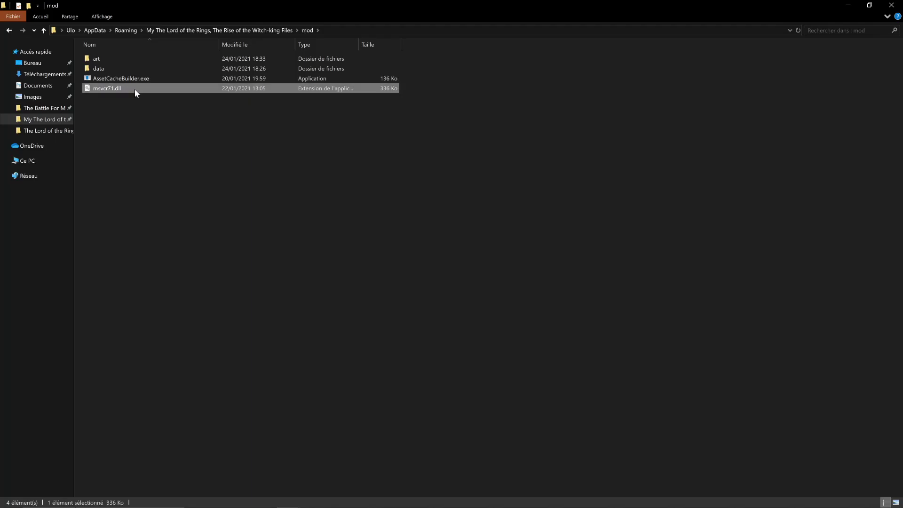
mouse_move(135, 89)
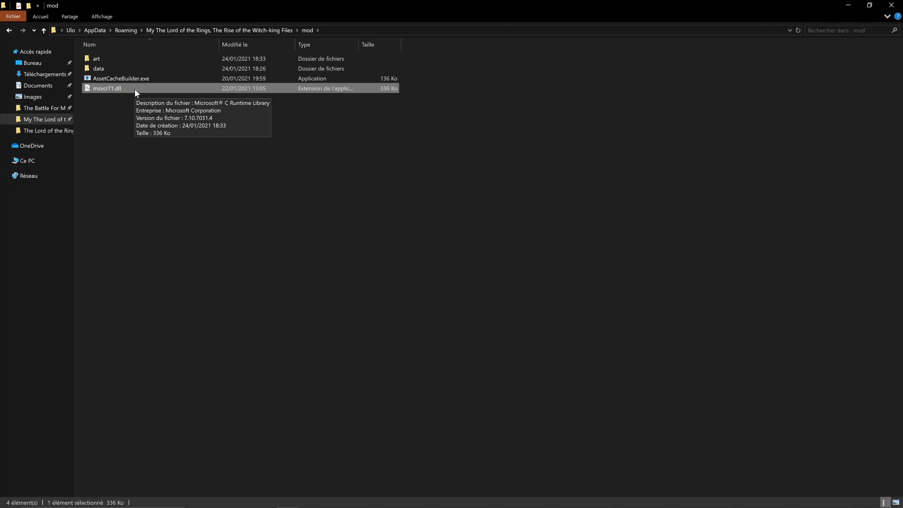
left_click(147, 128)
left_click(131, 78)
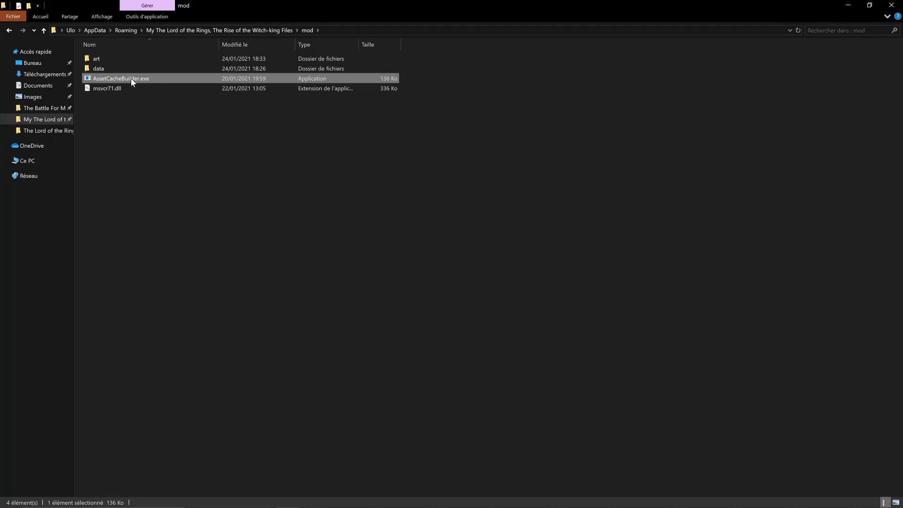
double_click(130, 78)
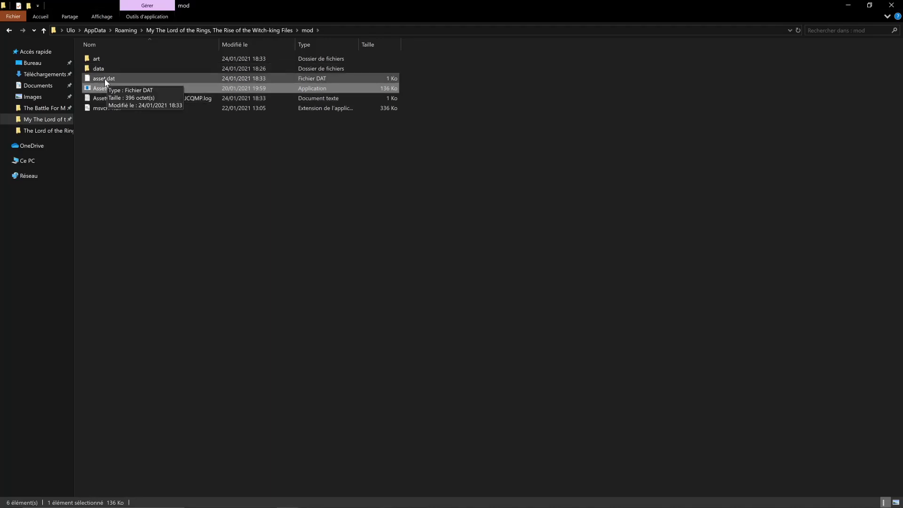
Open the art folder, rename its textures folder to compiledtextures and open it.
double_click(135, 60)
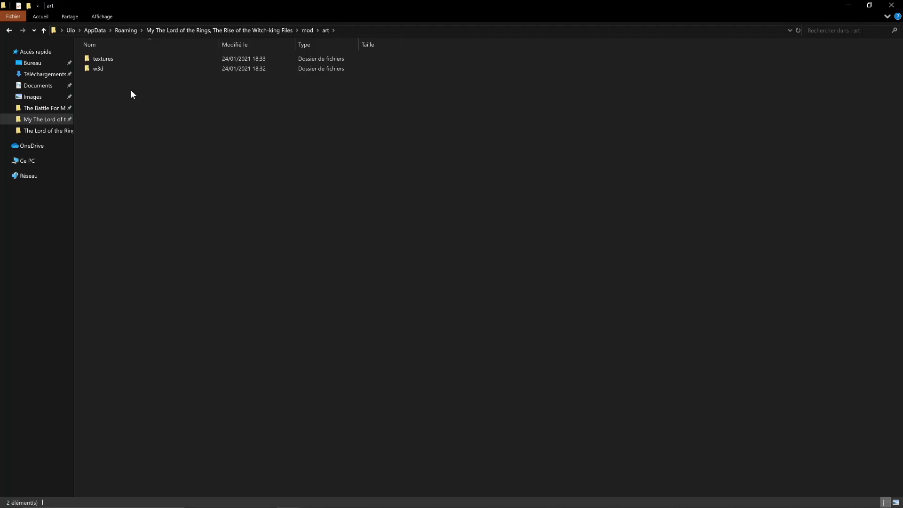
left_click(104, 57)
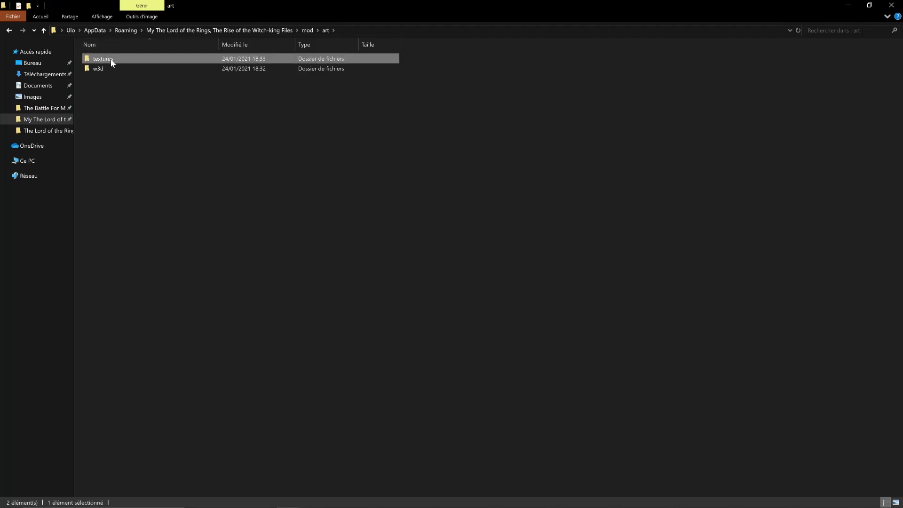
left_click(112, 64)
key("Home")
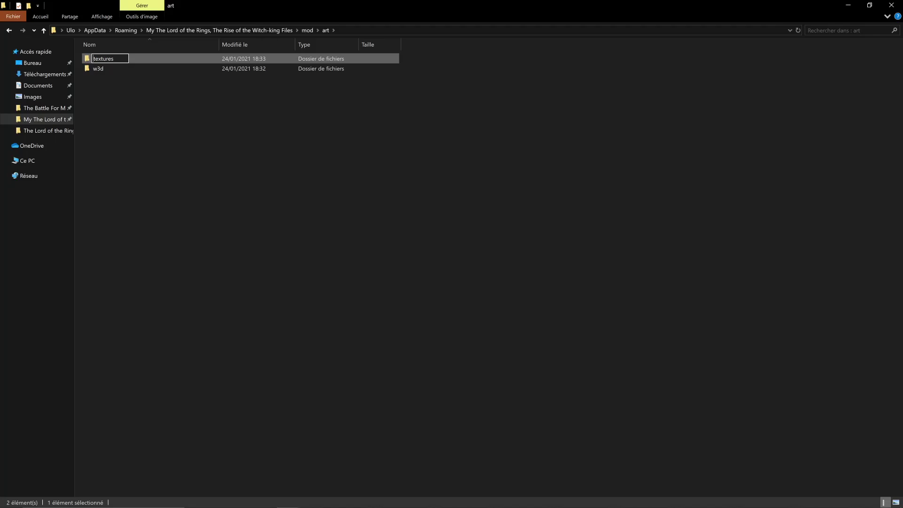
type("compiled")
key("Return")
double_click(111, 59)
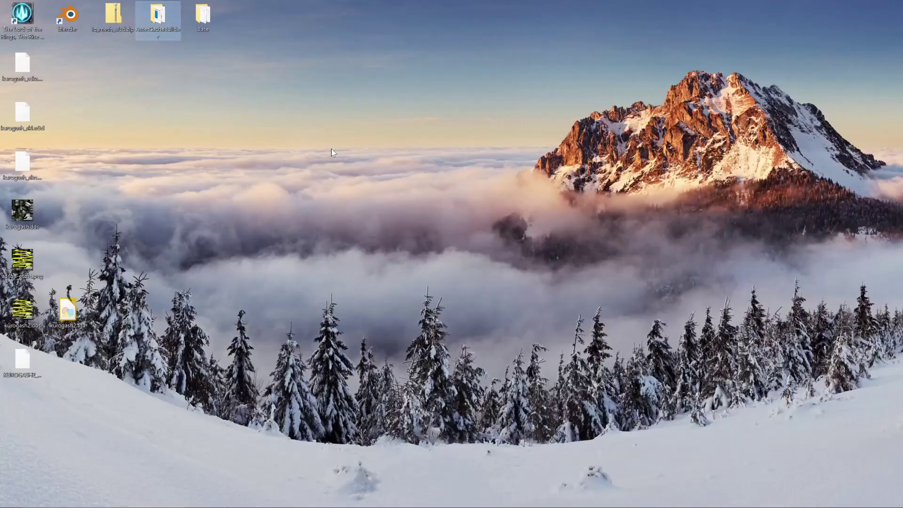
Switch to Task Manager and end the running The Battle for Middle-earth II task.
key("ctrl+shift+Escape")
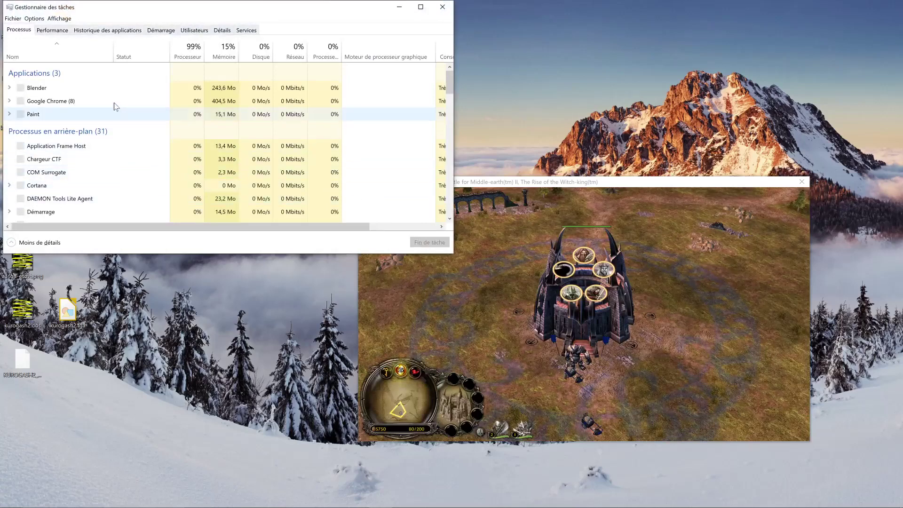
left_click(66, 167)
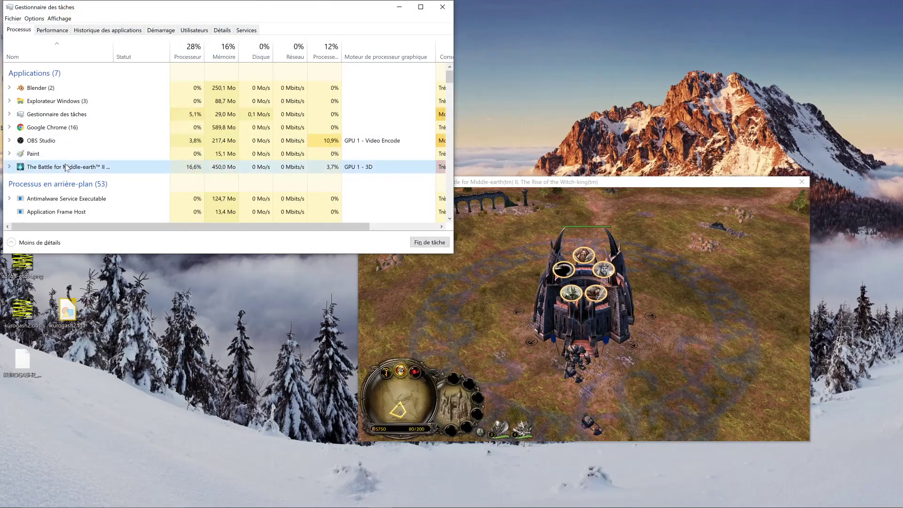
key("Delete")
left_click(255, 295)
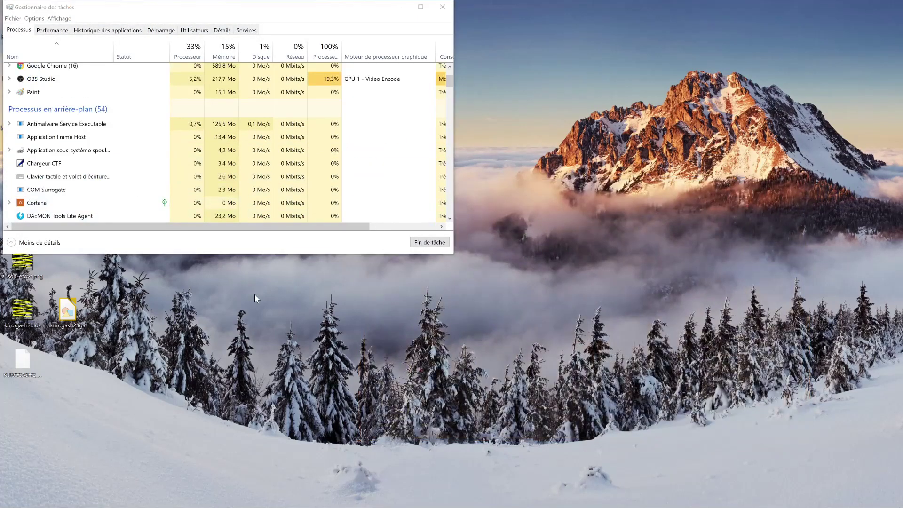
Return to the desktop and launch The Lord of the Rings, The Rise of the Witch-king.
key("super+d")
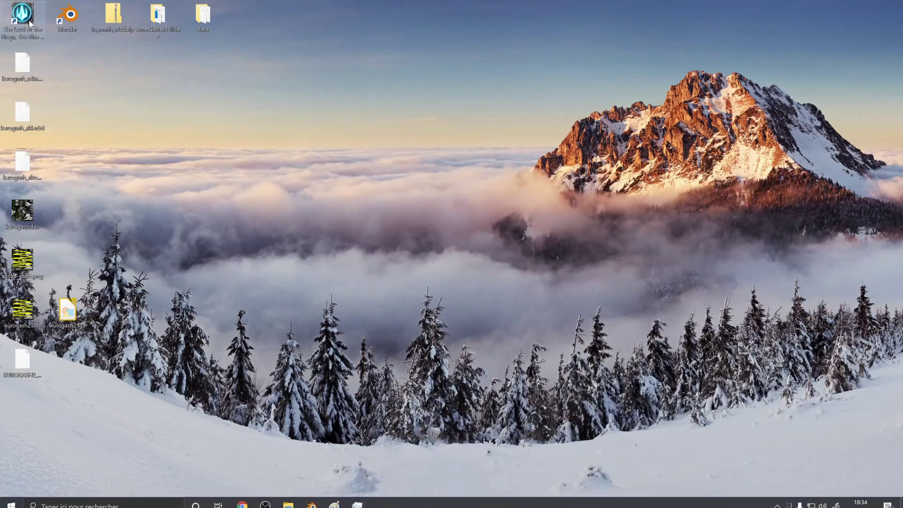
double_click(25, 19)
left_click(515, 285)
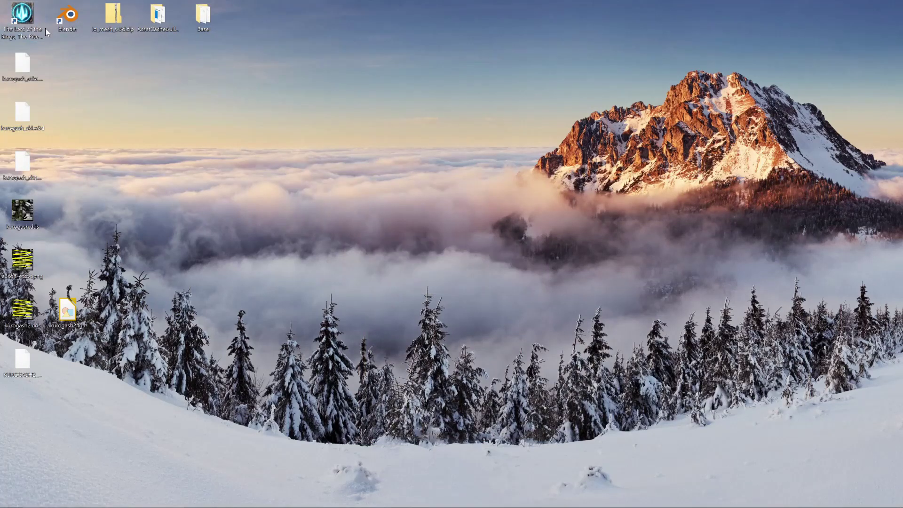
double_click(24, 16)
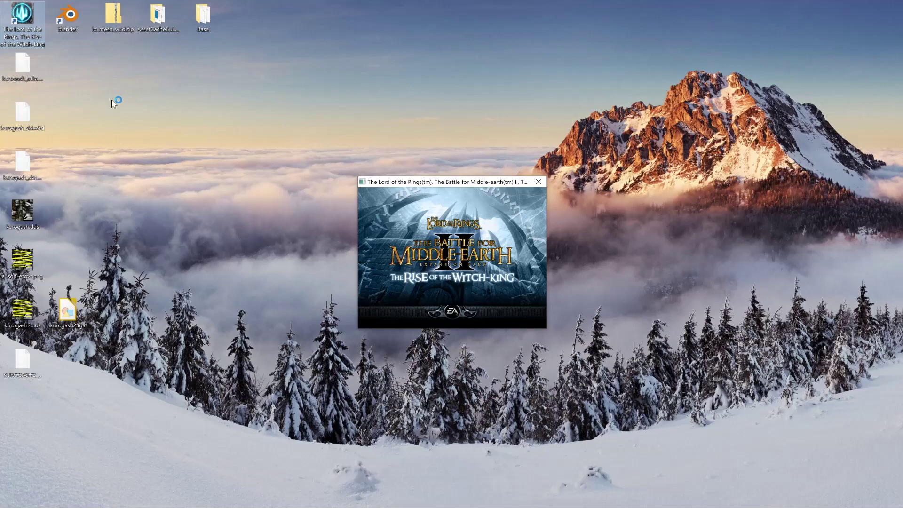
Switch to Blender and import the Westwood W3D animation kurogash_atka.w3d from the Desktop.
key("alt+Tab")
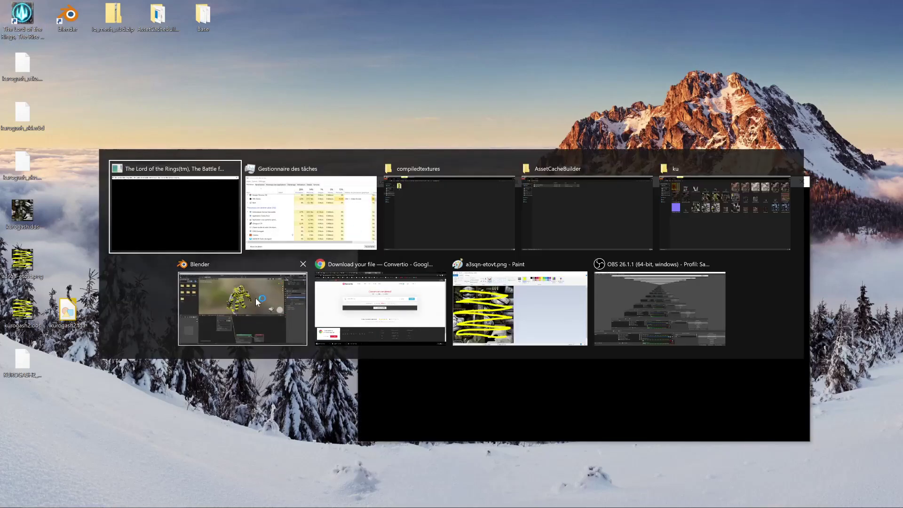
left_click(237, 301)
left_click(21, 17)
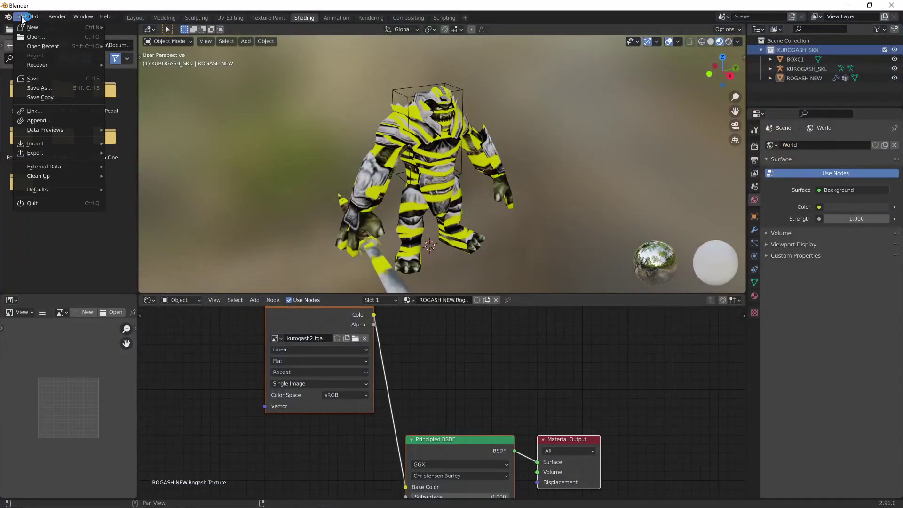
mouse_move(64, 142)
left_click(144, 238)
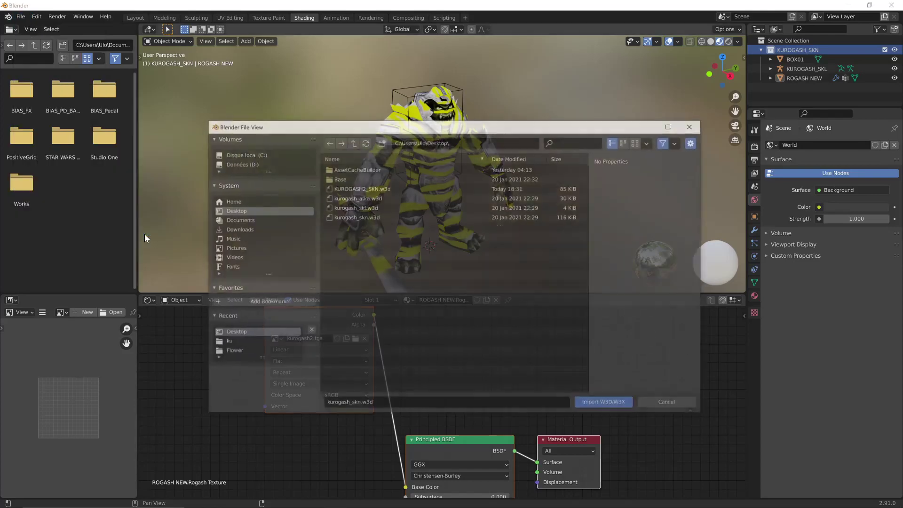
double_click(389, 197)
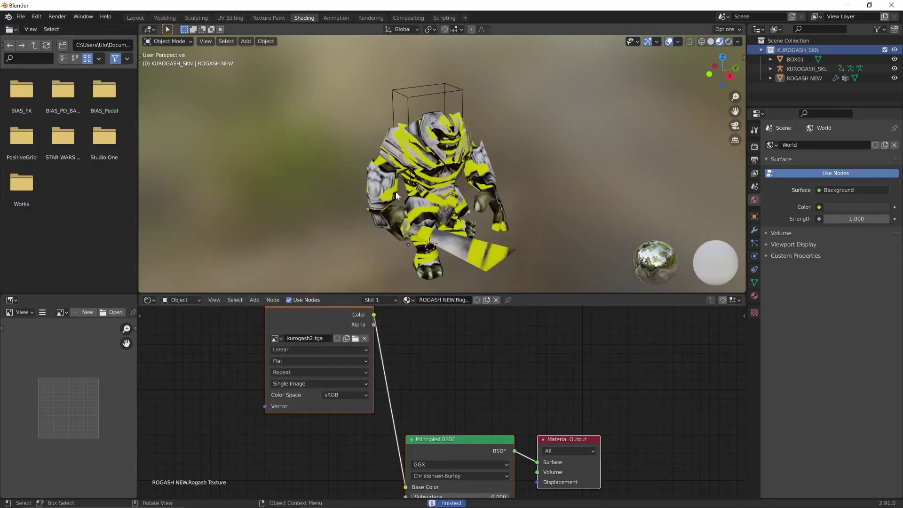
Play the imported attack animation on the model, and open the Animation workspace with material preview shading.
key("space")
middle_click_drag(411, 182, 364, 155)
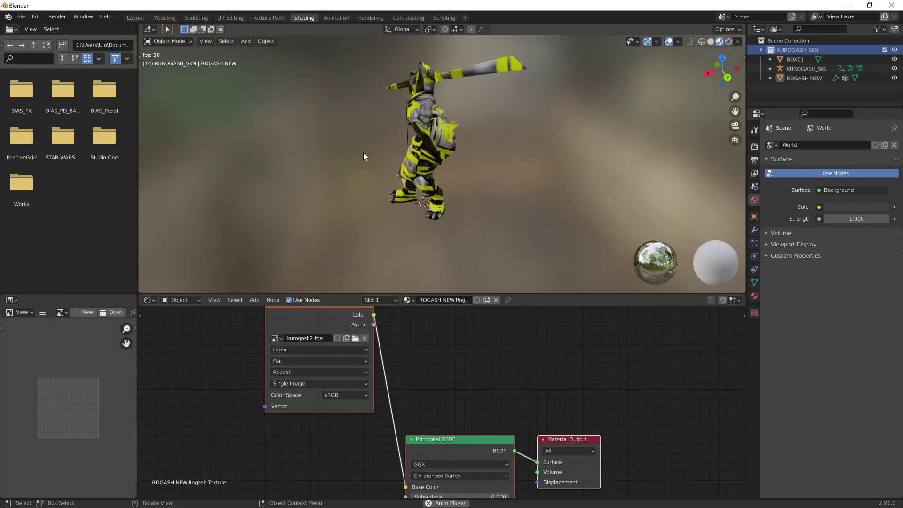
left_click(336, 18)
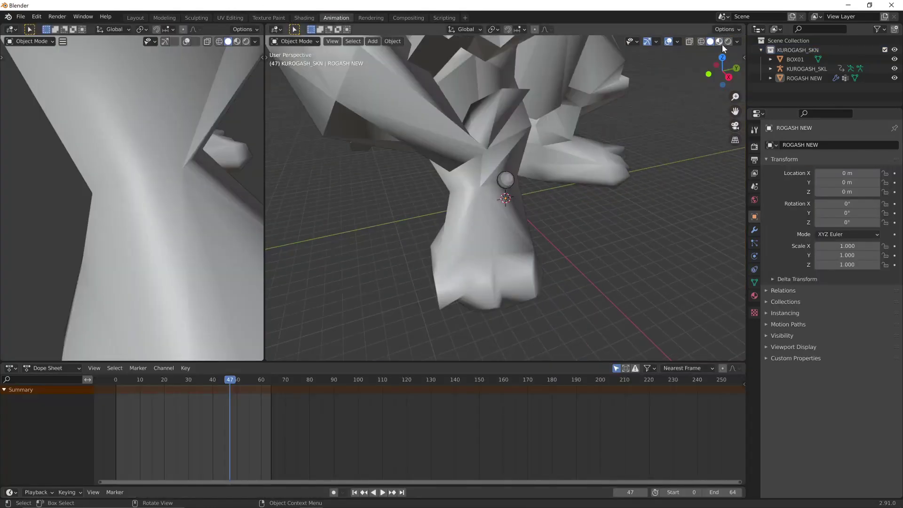
left_click(719, 42)
Switch to The Rise of the Witch-king and start a solo skirmish on the Argonath map.
key("alt+Tab")
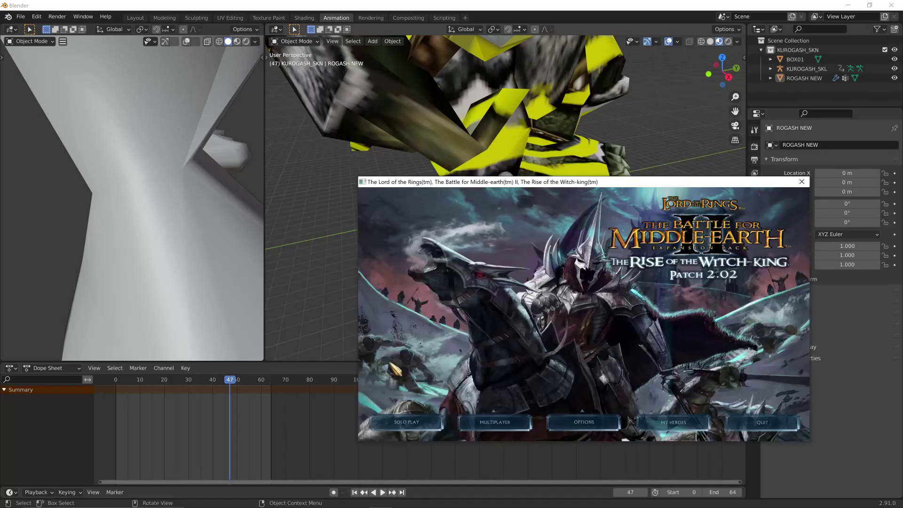
left_click(407, 422)
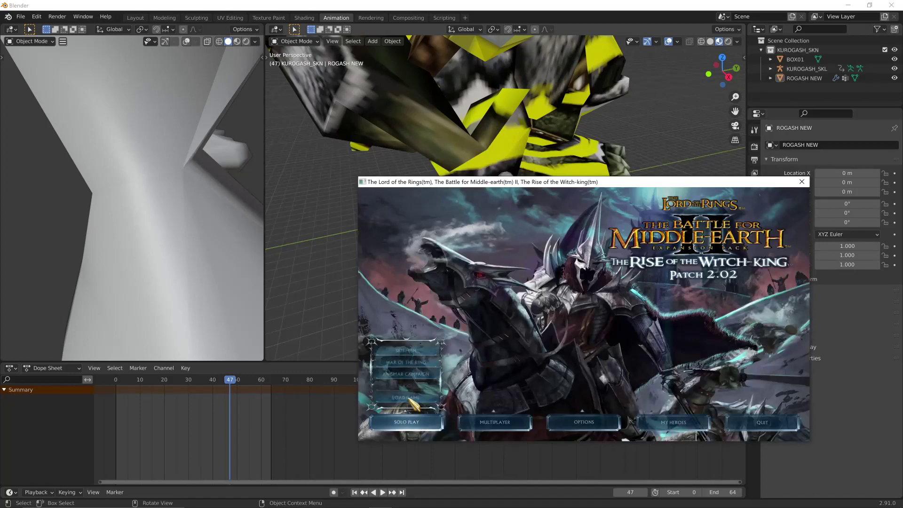
left_click(408, 352)
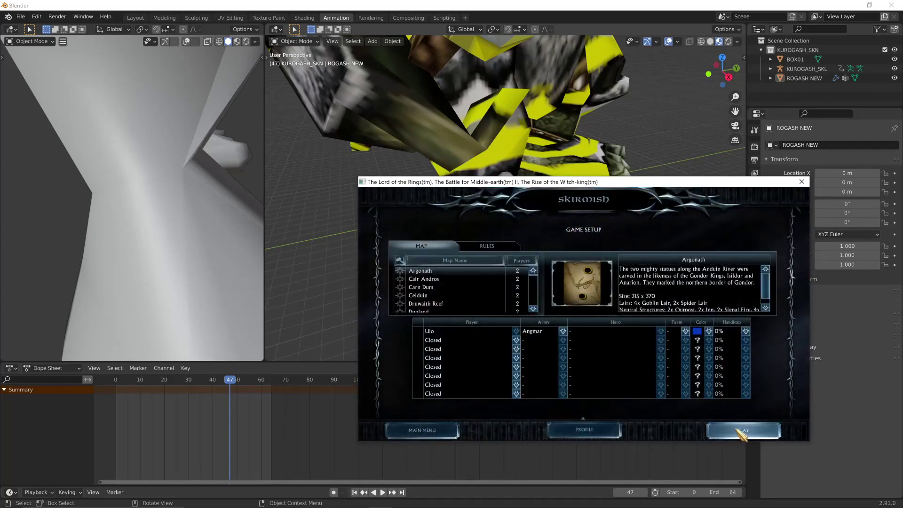
Return to Blender, display the KUROGASH_SKL armature in front of the model and put it in Pose Mode.
key("alt+Tab")
scroll(565, 207, "down", 6)
middle_click_drag(565, 198, 560, 260, "shift")
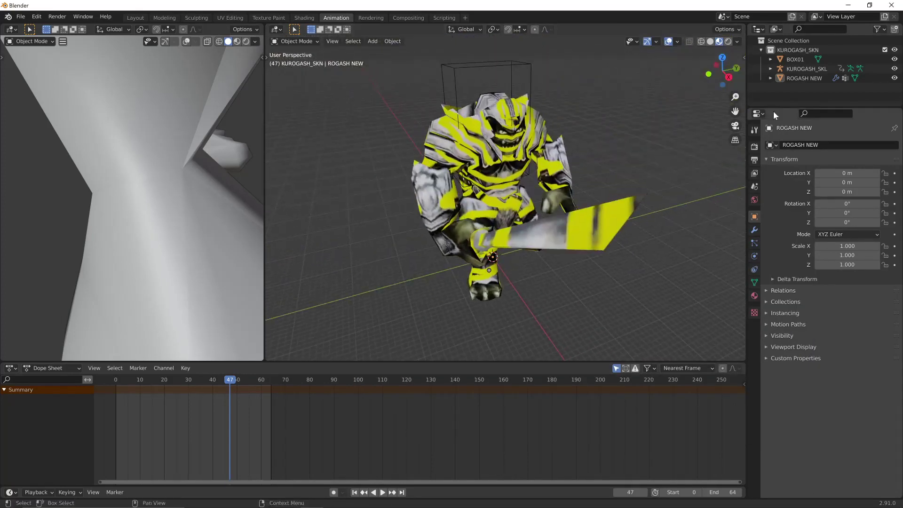
left_click(812, 66)
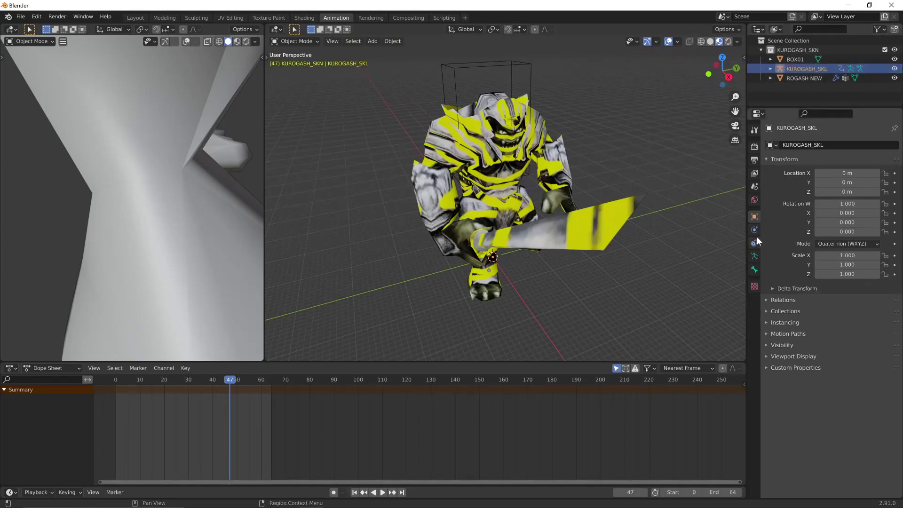
left_click(755, 257)
left_click(791, 278)
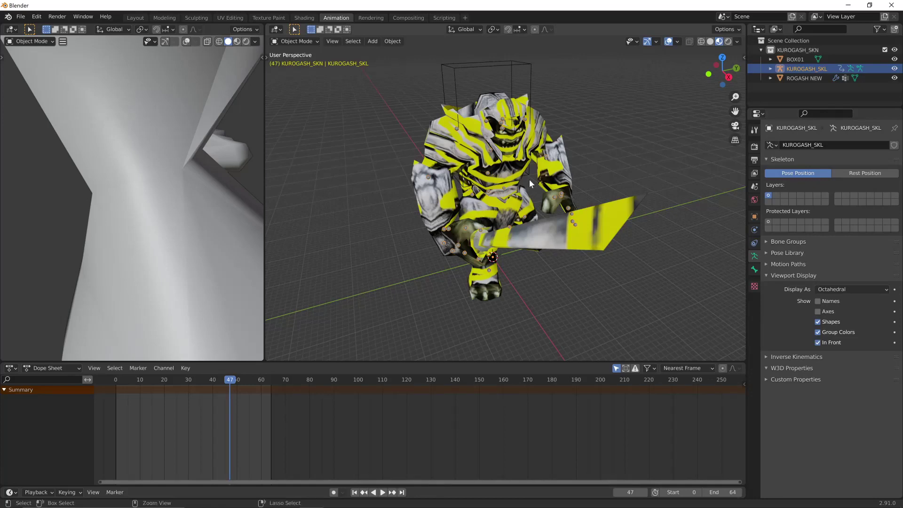
key("ctrl+Tab")
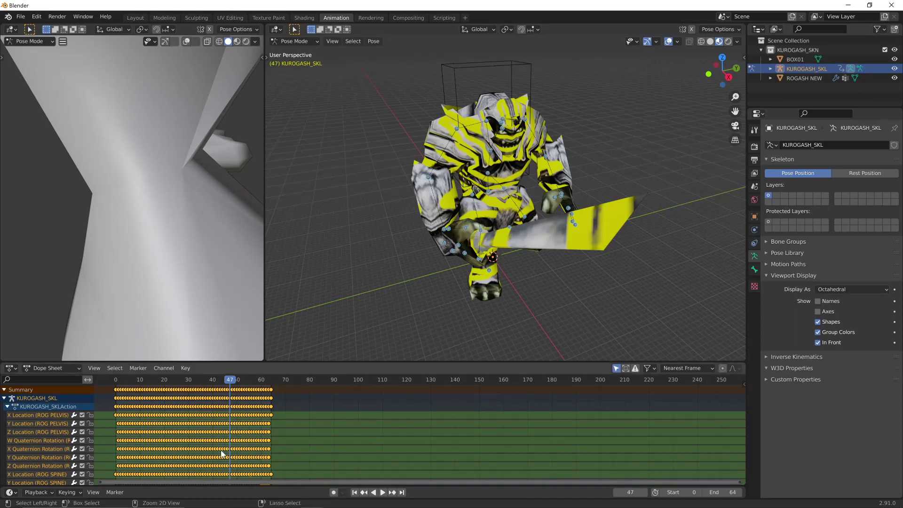
Show the armature's animation curves in the Graph Editor and move the playhead to frame 14.
key("ctrl+Tab")
scroll(414, 415, "down", 3)
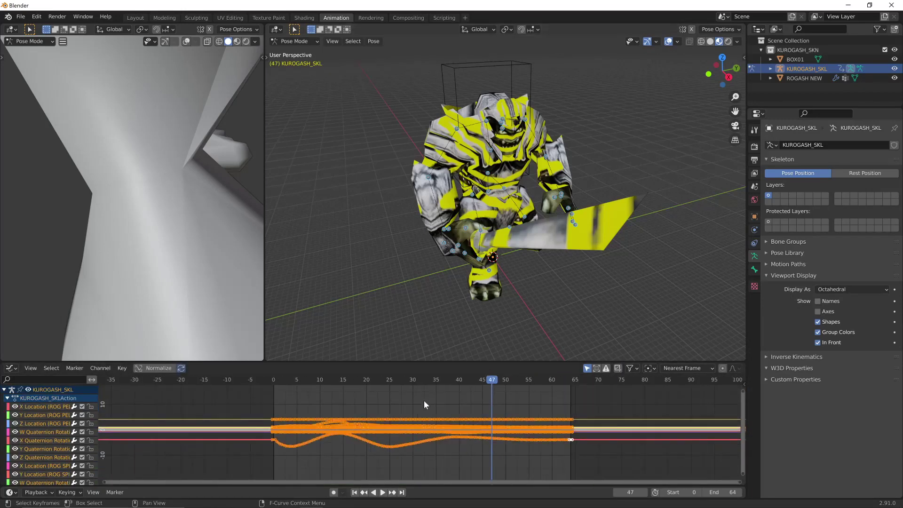
left_click(422, 399)
middle_click_drag(420, 398, 443, 400)
left_click(353, 380)
key("space")
mouse_move(352, 379)
left_mouse_down()
mouse_move(311, 385)
mouse_move(361, 380)
left_mouse_up()
key("space")
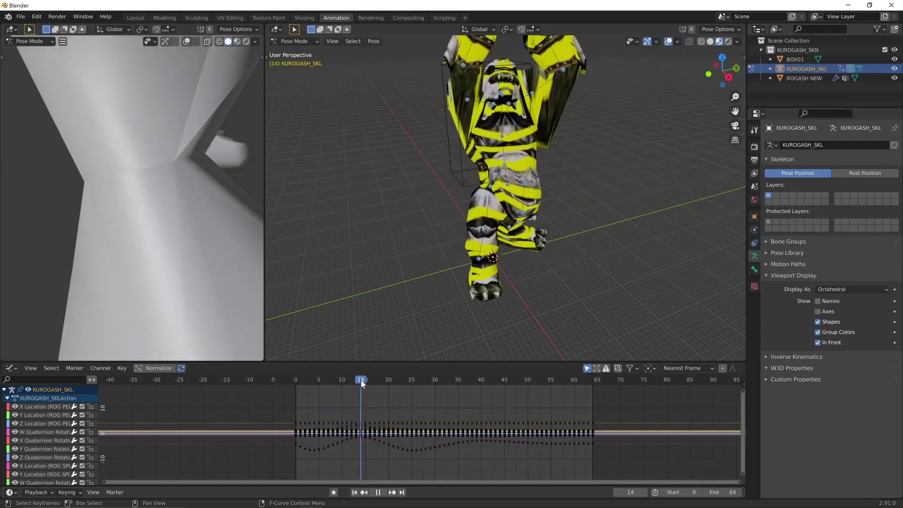
Select the ROG L FOREARM bone and rotate it in the back and left side views at frame 14.
scroll(531, 262, "down", 4)
middle_click_drag(596, 212, 478, 183, "alt")
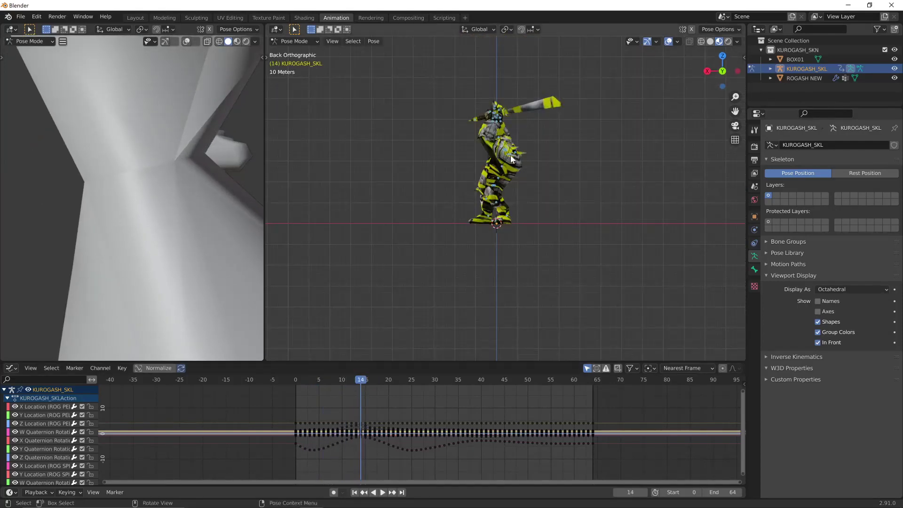
scroll(510, 153, "up", 10)
middle_click_drag(524, 157, 552, 191)
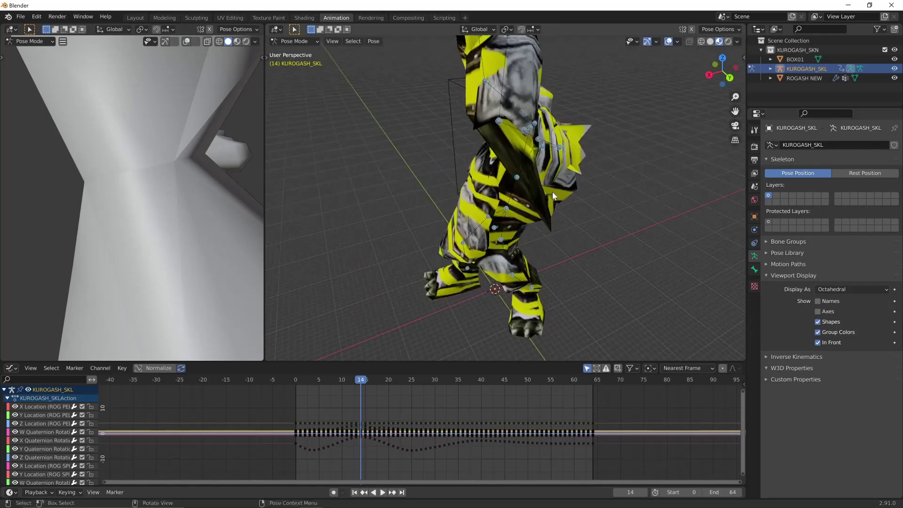
left_click(499, 113)
middle_click_drag(499, 113, 577, 151, "alt")
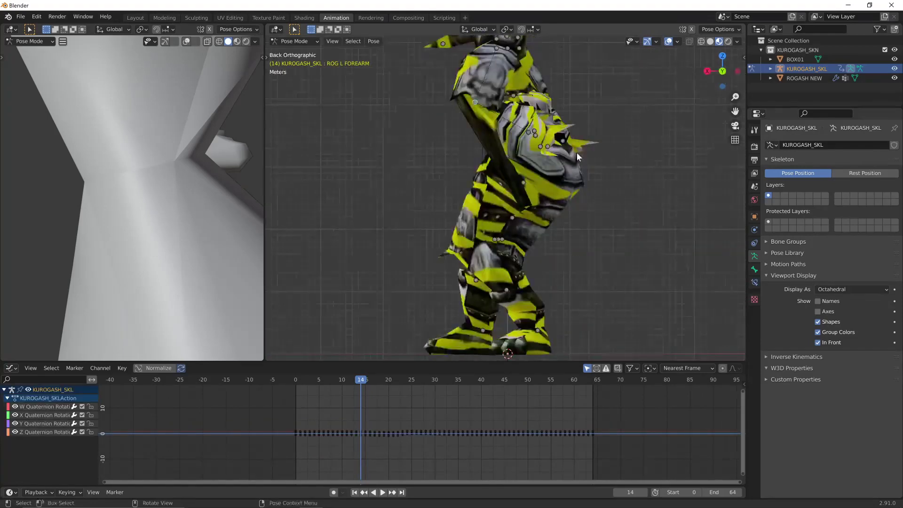
key("r")
left_click(502, 89)
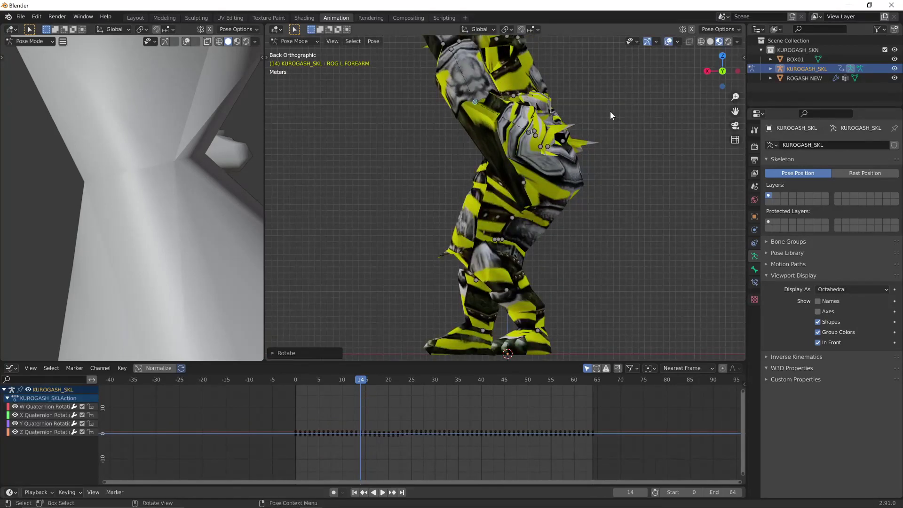
middle_click_drag(611, 113, 546, 122, "alt")
key("r")
left_click(526, 110)
Rotate the ROG L UPPERARM bone in the left and back views so the left arm hangs down.
left_click(465, 136)
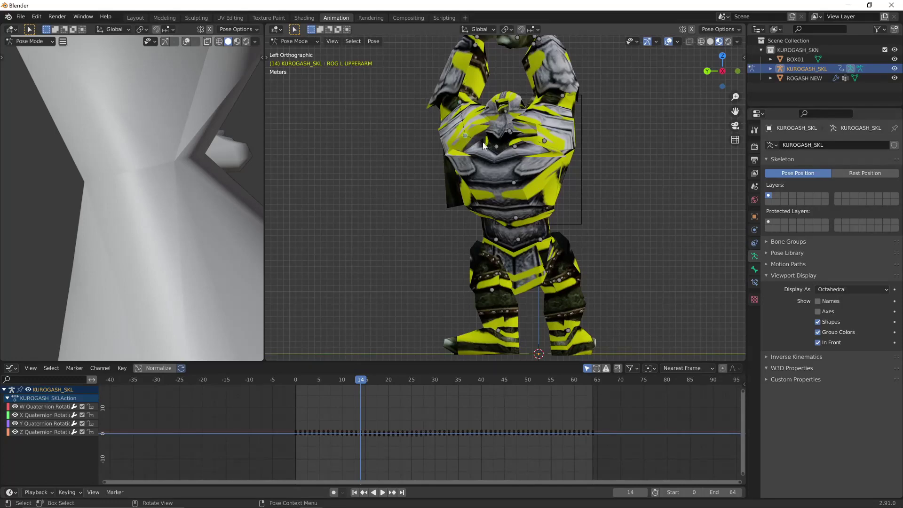
key("r")
left_click(580, 106)
middle_click_drag(594, 106, 667, 107, "alt")
key("r")
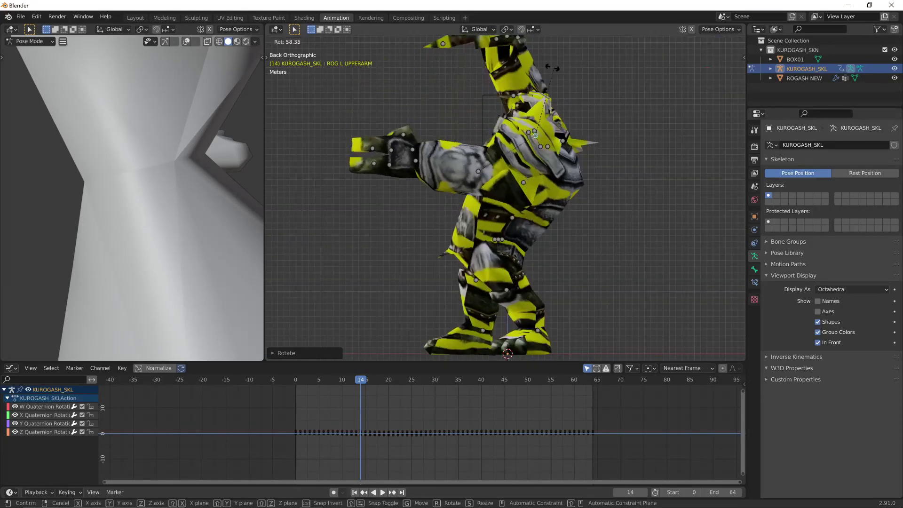
left_click(508, 99)
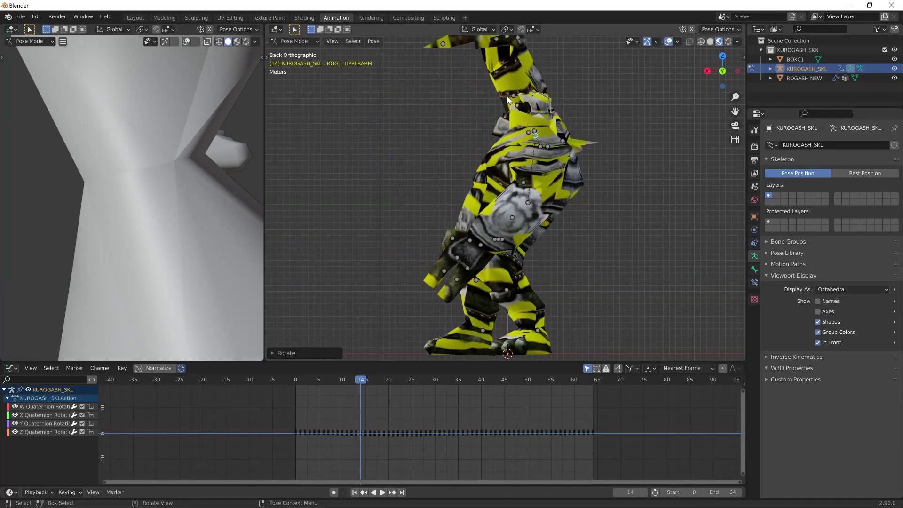
Select all bones and their curves, and insert keyframes at frame 14.
key("a")
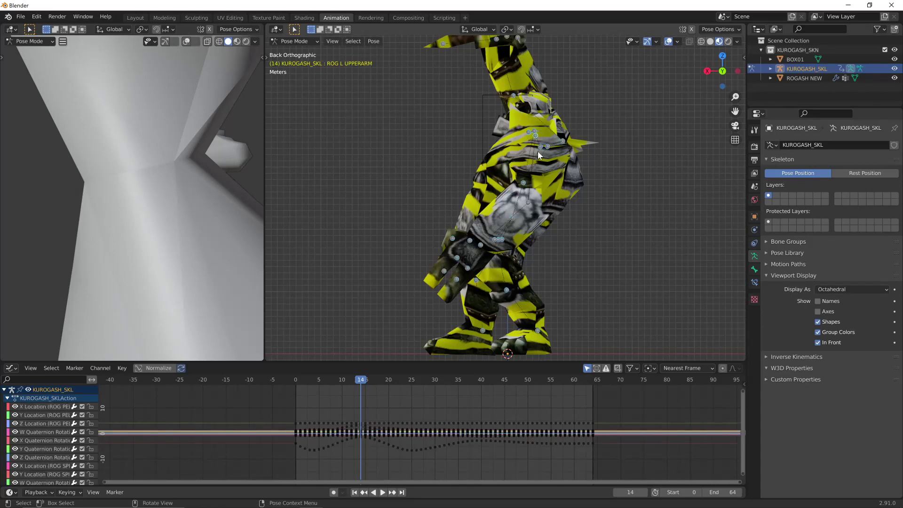
key("a")
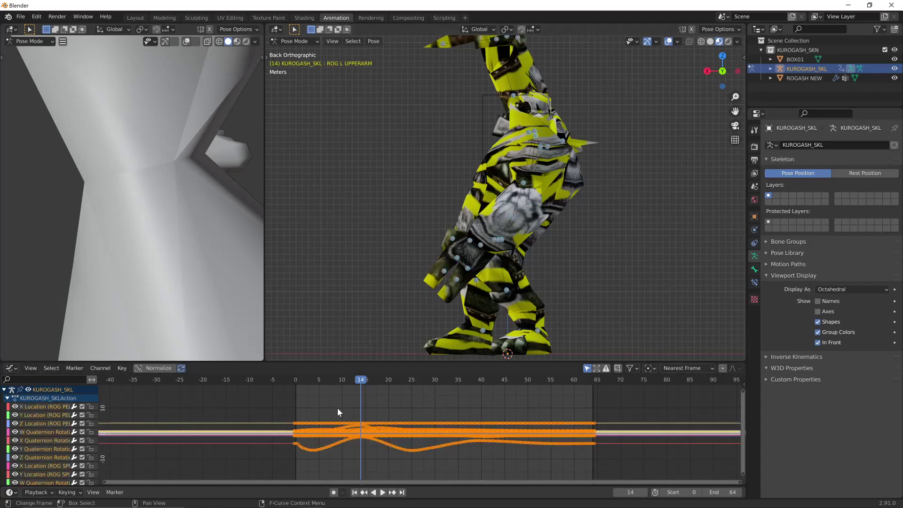
key("i")
left_click(338, 408)
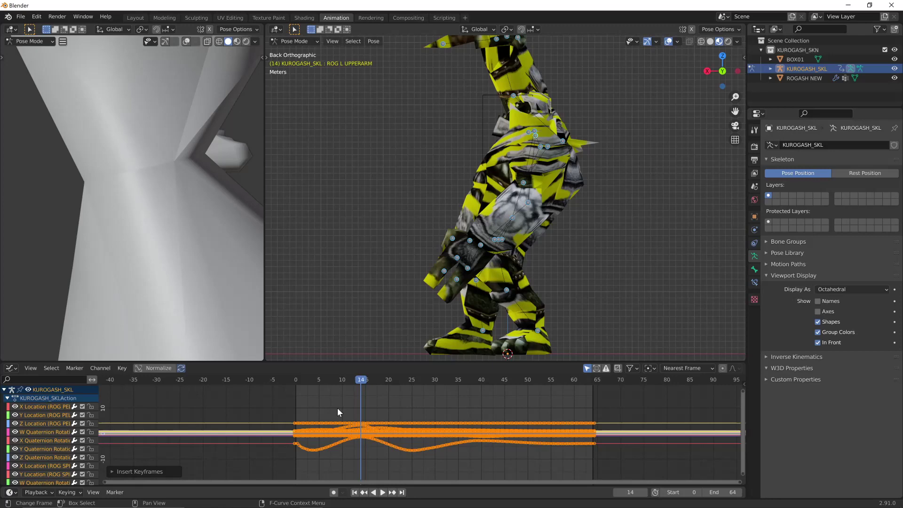
Delete all keyframes between frame 1 and frame 14.
scroll(337, 408, "up", 1)
left_click(327, 411)
middle_click_drag(326, 414, 375, 410, "ctrl")
left_click_drag(225, 406, 366, 460)
key("x")
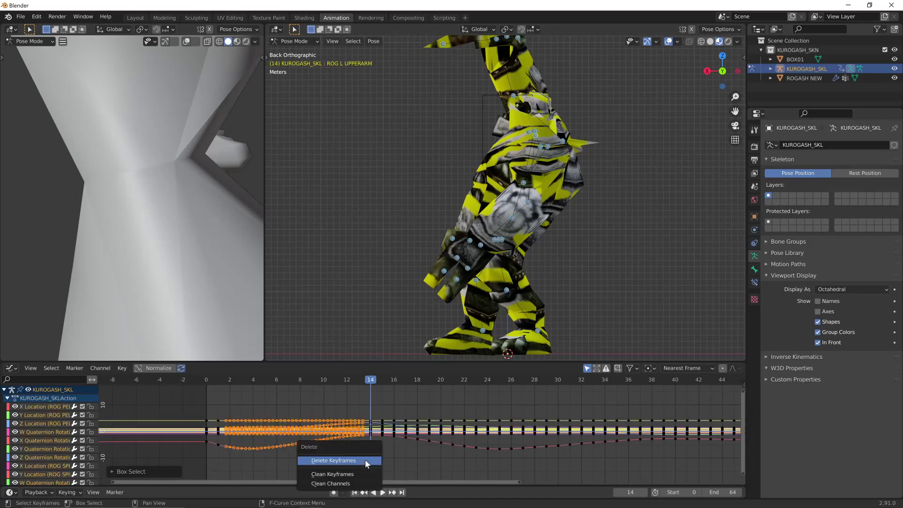
left_click(370, 444)
Delete the keyframes from frame 15 to frame 24 and scrub the animation back to frame 0.
left_click_drag(377, 401, 493, 464)
key("x")
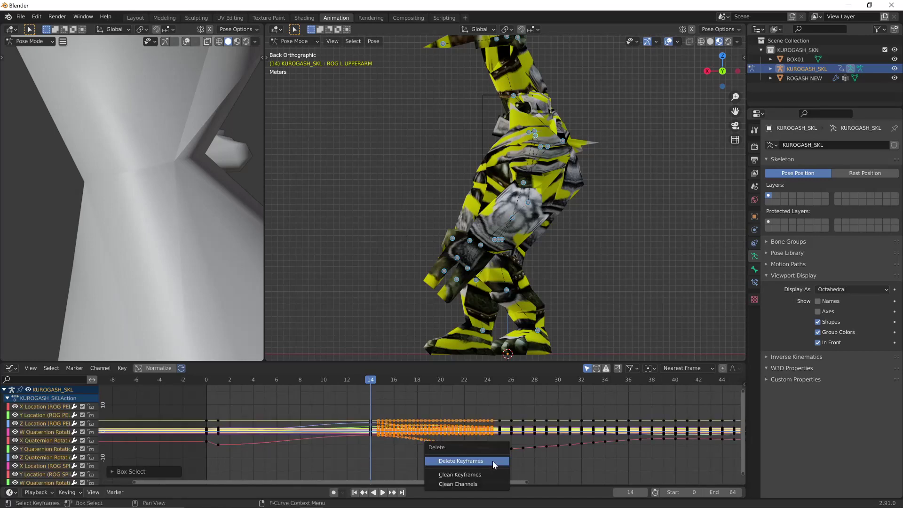
left_click(492, 461)
scroll(403, 404, "down", 2)
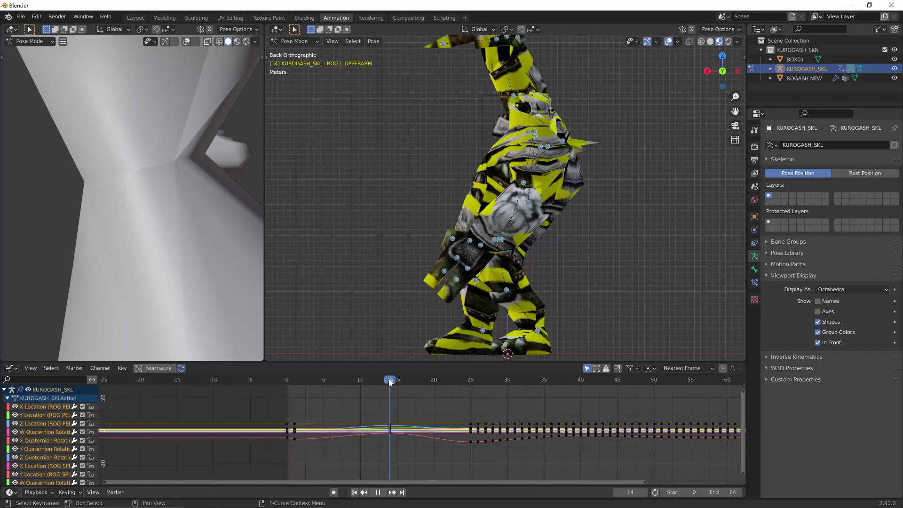
left_click_drag(390, 379, 290, 416)
key("space")
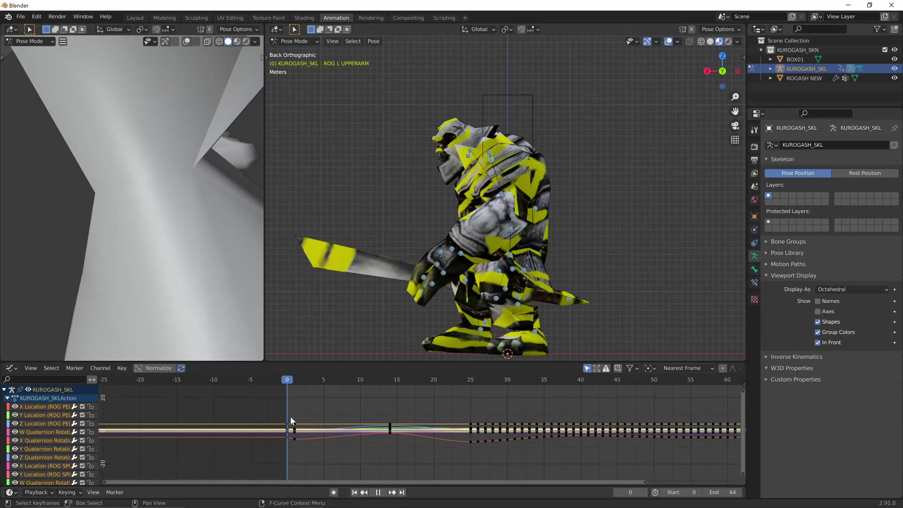
Switch to the running skirmish, recruit Rogash at the fortress and examine his repainted model up close.
key("alt+Tab")
left_click(552, 276)
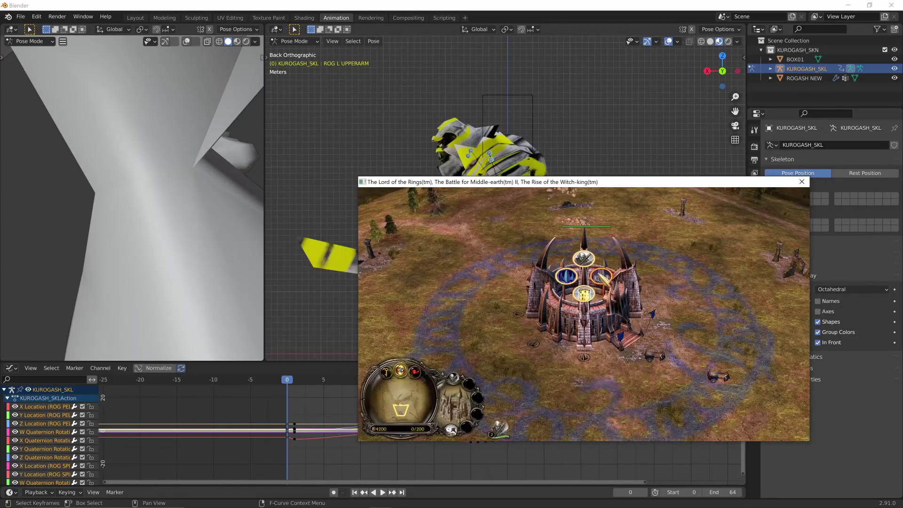
left_click(584, 258)
right_click(459, 303)
middle_click_drag(460, 303, 531, 258)
scroll(533, 292, "up", 5)
key("Down")
scroll(516, 287, "up", 5)
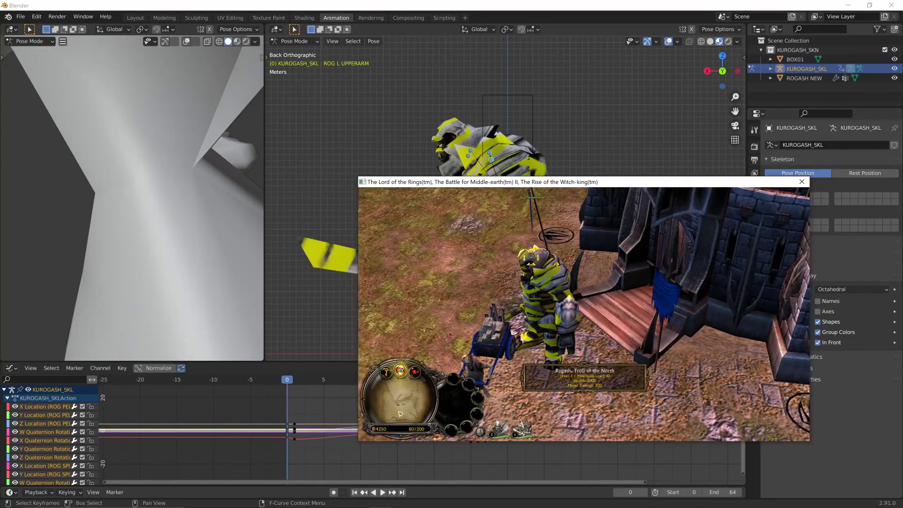
Switch to Blender and export the edited animation as Westwood W3D in Animation mode, uncompressed, overwriting kurogash_atka.w3d on the desktop.
key("alt+Tab")
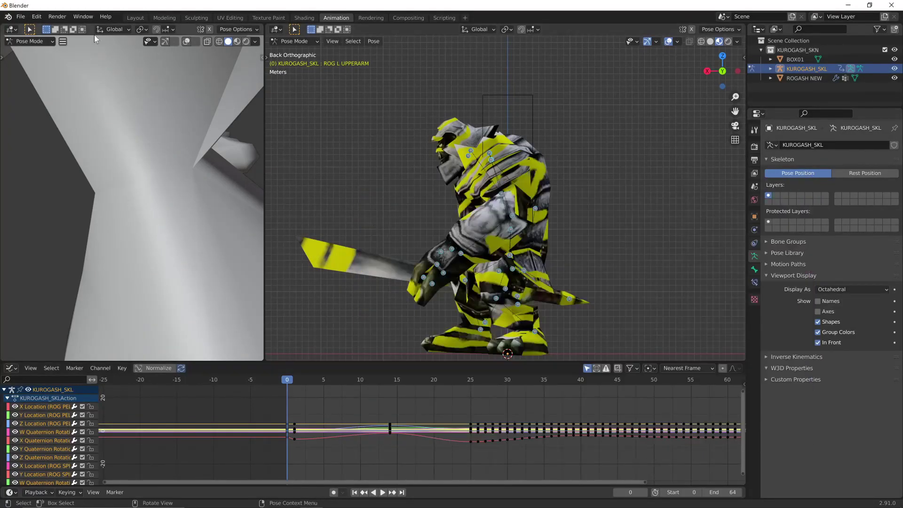
left_click(20, 17)
mouse_move(49, 156)
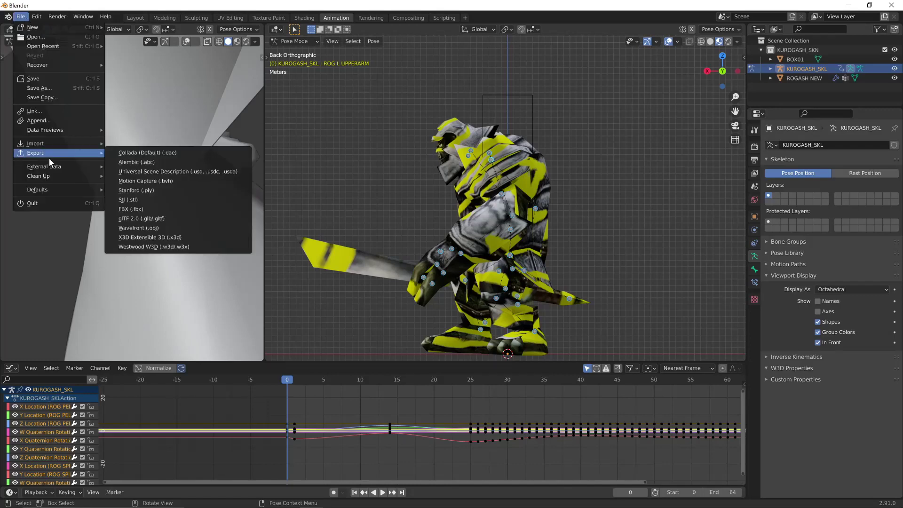
left_click(158, 244)
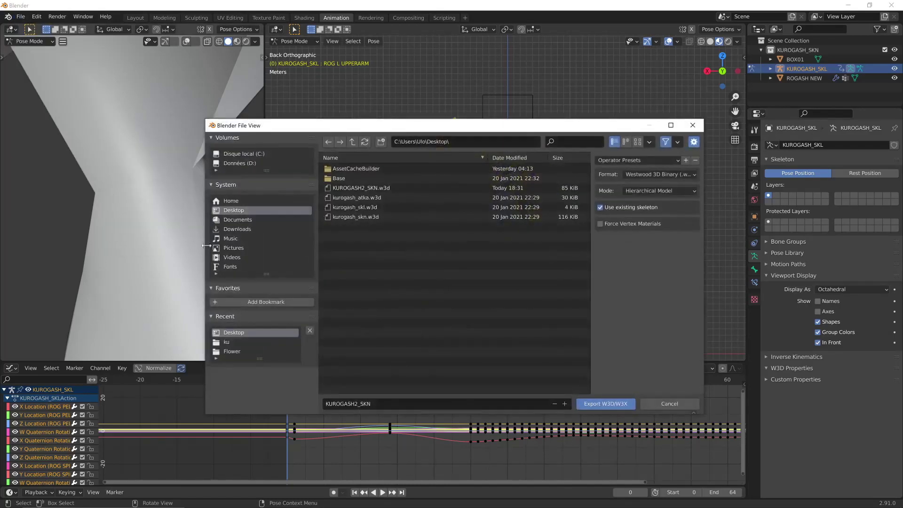
left_click(640, 189)
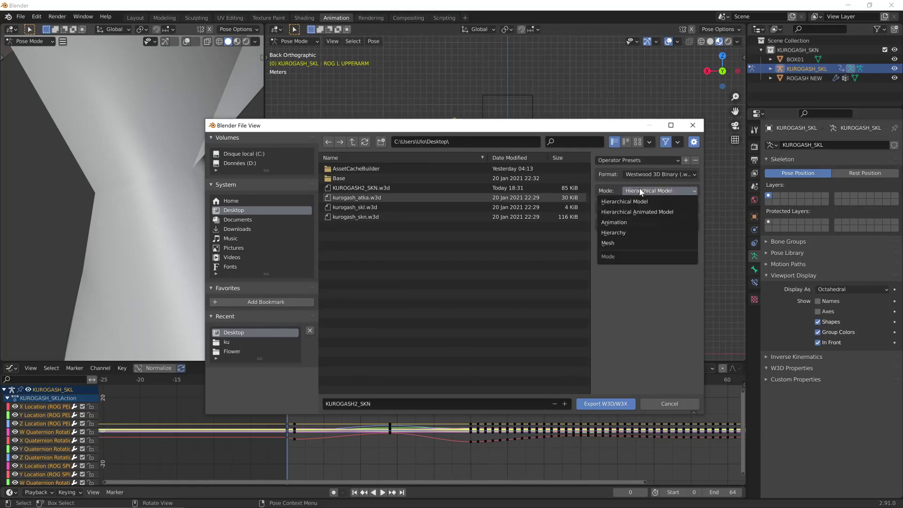
left_click(640, 223)
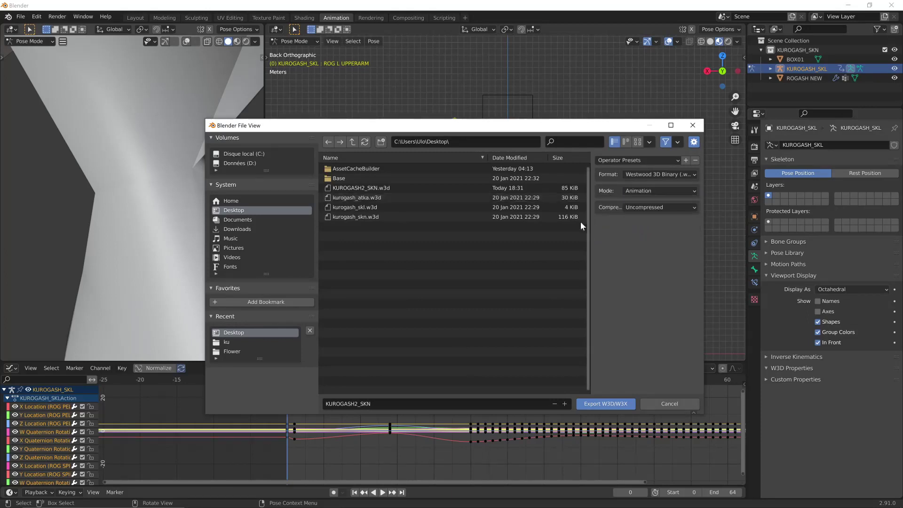
left_click(400, 197)
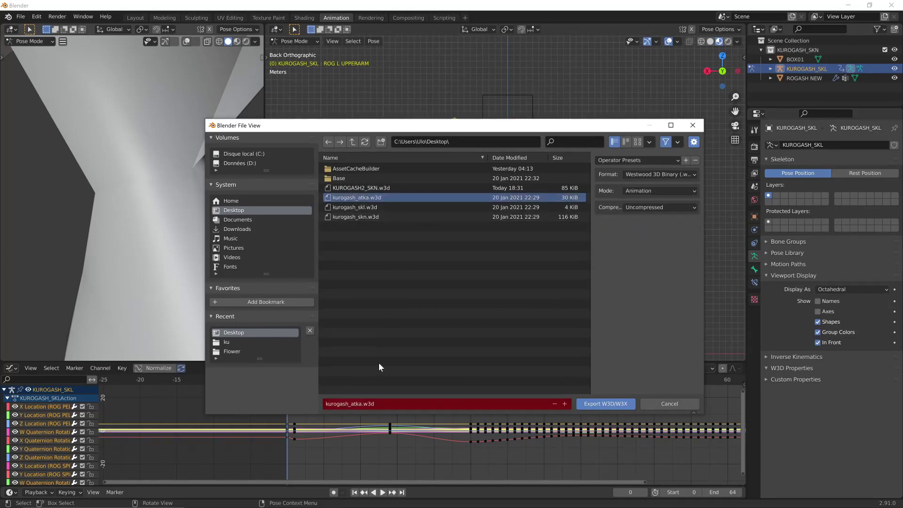
left_click(621, 404)
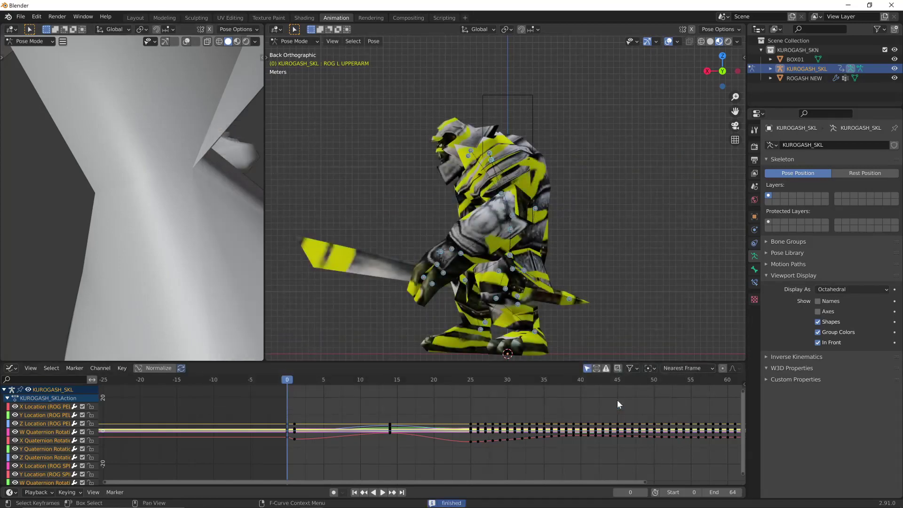
Copy kurogash_atka.w3d from the desktop and switch to the file window showing the mod's compiledtextures folder.
left_click(847, 5)
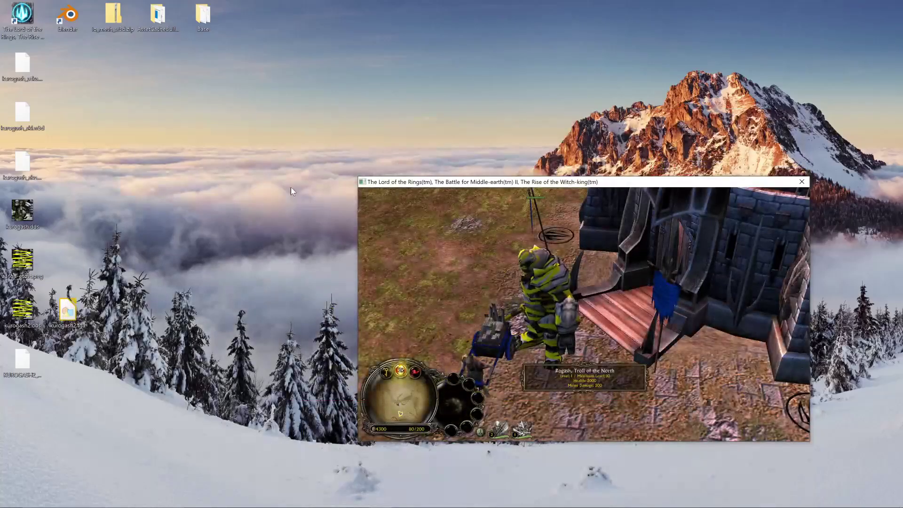
left_click(31, 369)
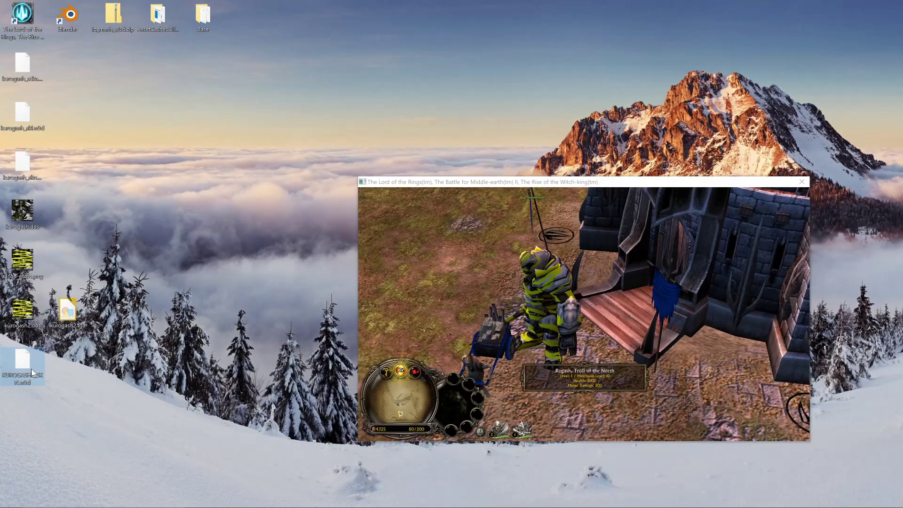
left_click(23, 66)
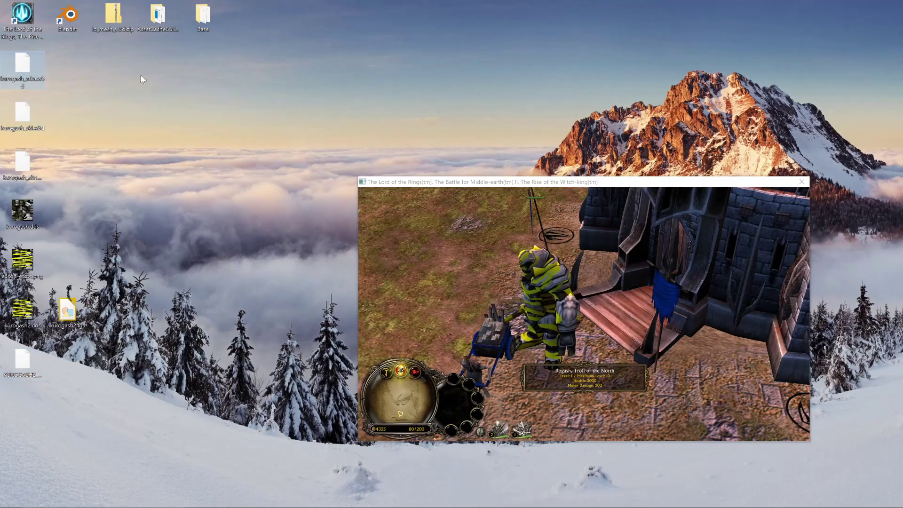
key("alt+Tab")
left_click(558, 196)
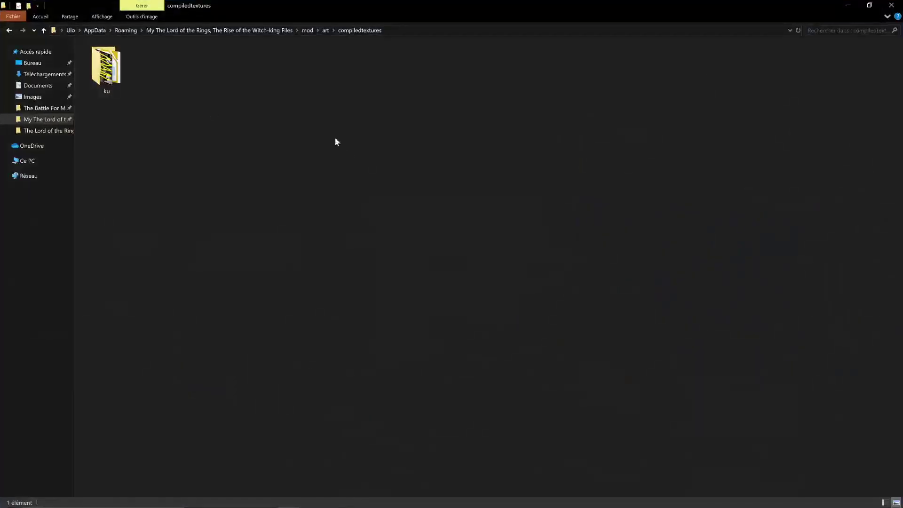
Go up to the mod's art folder and rename the compiledtextures folder to textures.
key("alt+Up")
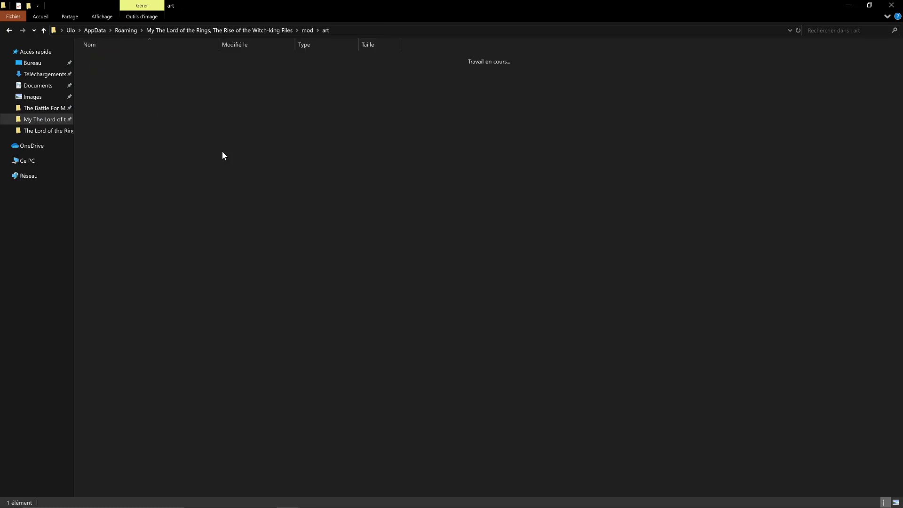
key("F2")
key("Right")
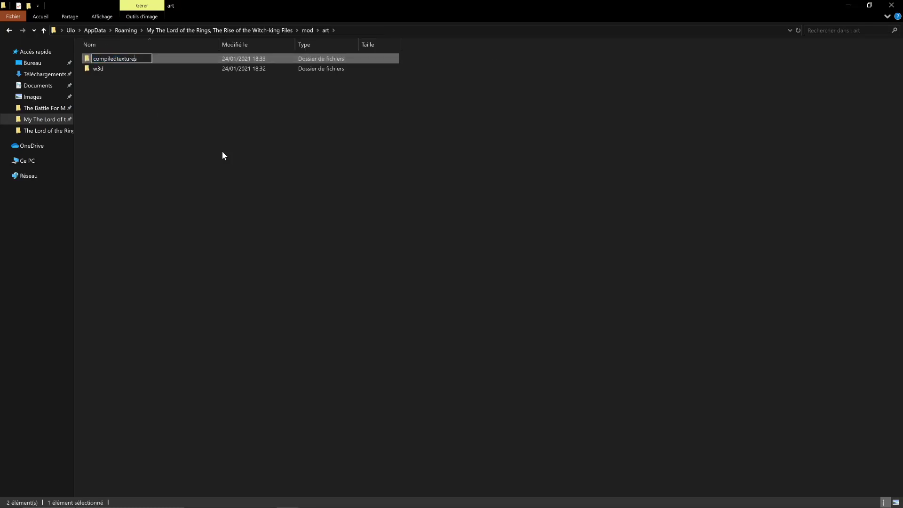
key("BackSpace")
key("BackSpace")
key("BackSpace")
key("BackSpace")
key("BackSpace")
key("BackSpace")
key("BackSpace")
key("BackSpace")
key("Return")
Paste the copied kurogash_atka.w3d animation file into the ku subfolder of the w3d folder.
key("Down")
key("Return")
key("Down")
key("Return")
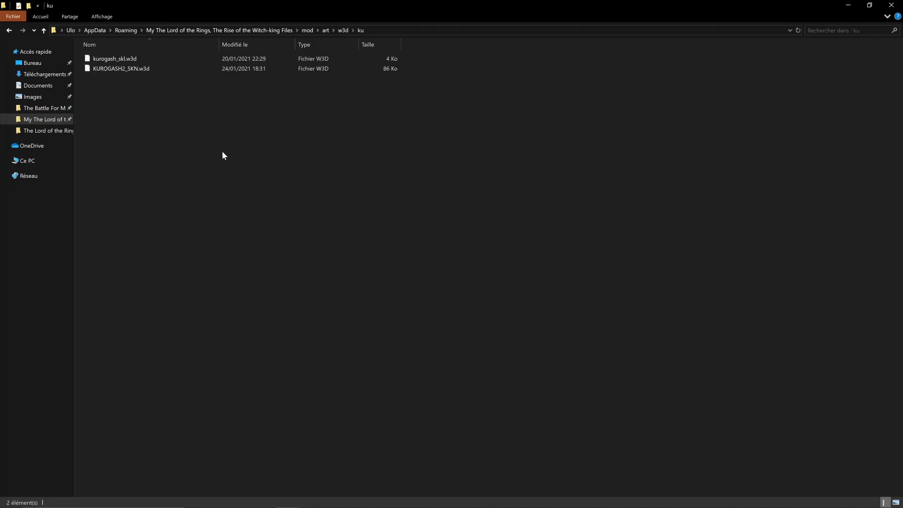
key("ctrl+v")
left_click(222, 151)
Return to the mod folder and permanently delete its asset.dat file.
key("alt+Up")
key("alt+Up")
key("alt+Up")
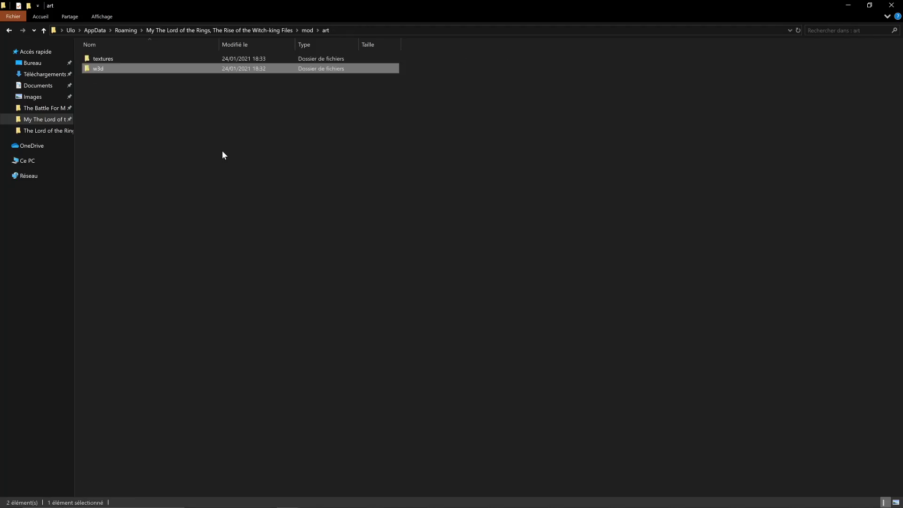
key("BackSpace")
key("Down")
key("Down")
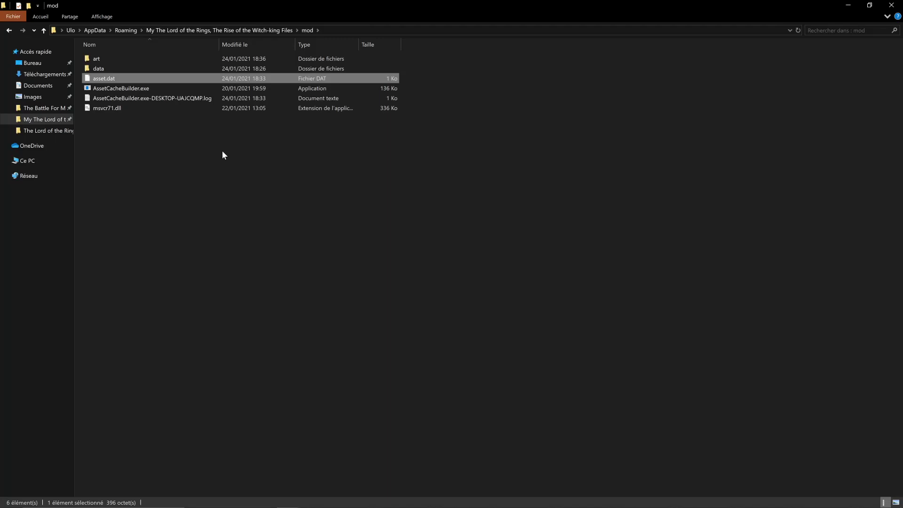
key("shift+Delete")
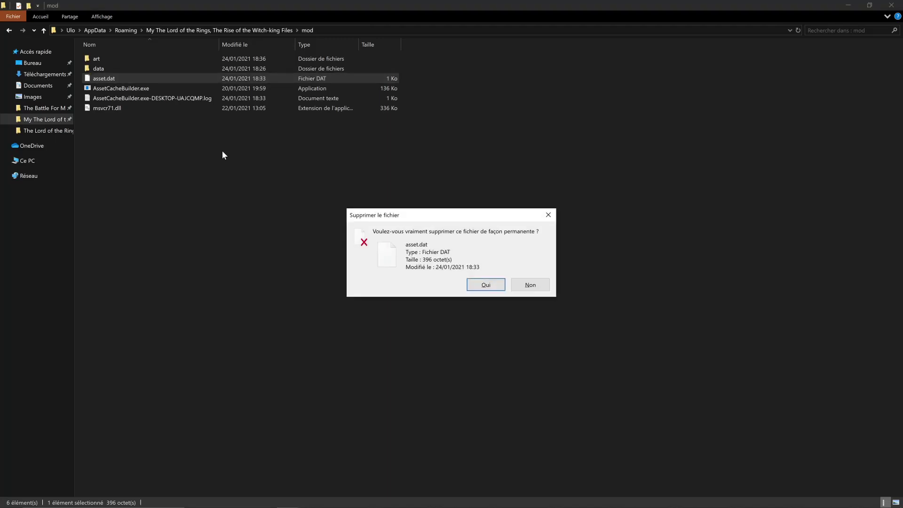
key("Return")
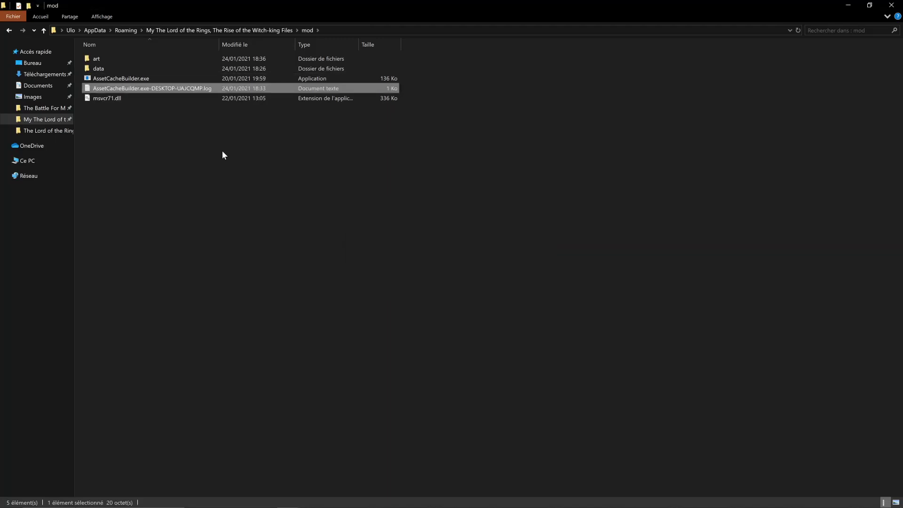
Rename the textures folder inside art back to compiledtextures.
double_click(113, 57)
left_click(113, 57)
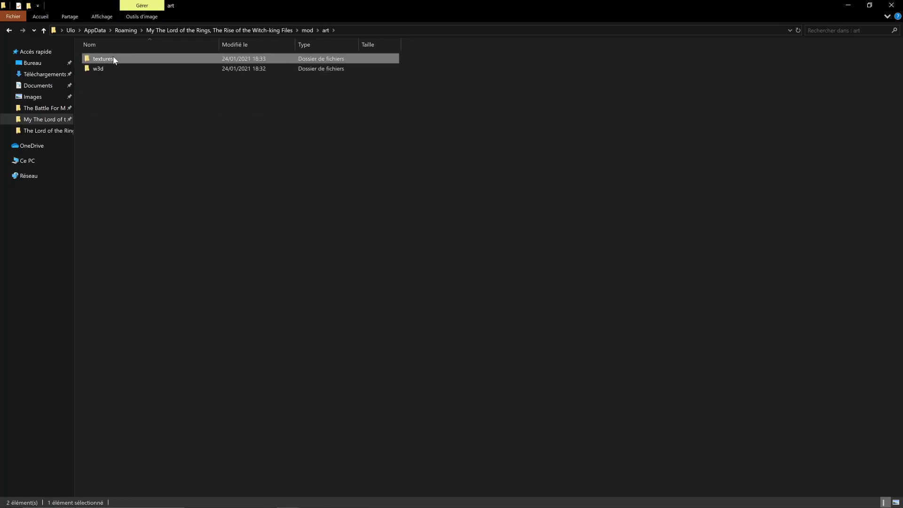
left_click(113, 58)
key("Home")
type("c")
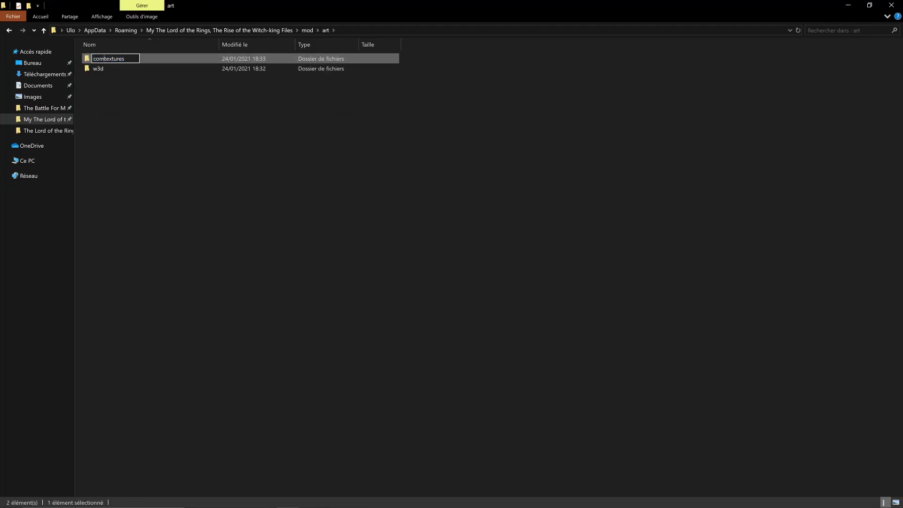
type("ompile_")
key("Return")
left_click(276, 160)
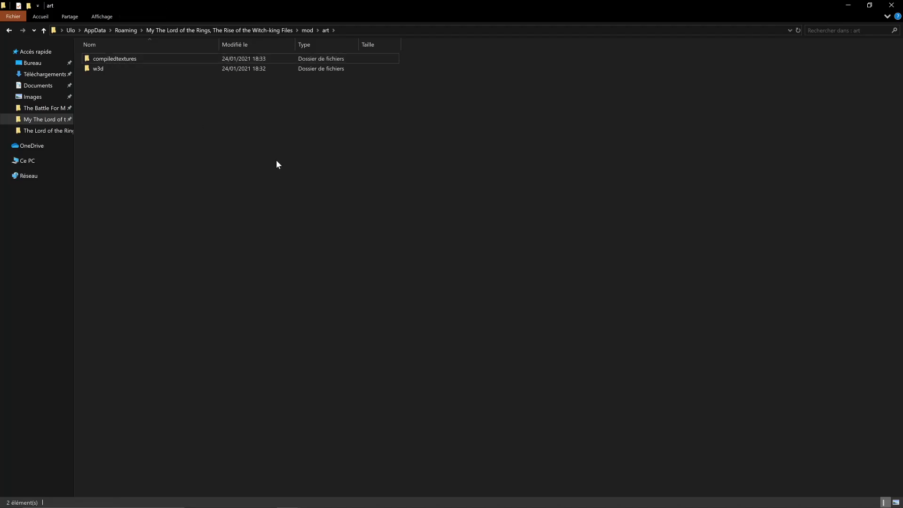
Switch to Task Manager and end the running The Battle for Middle-earth II process.
key("alt+Tab")
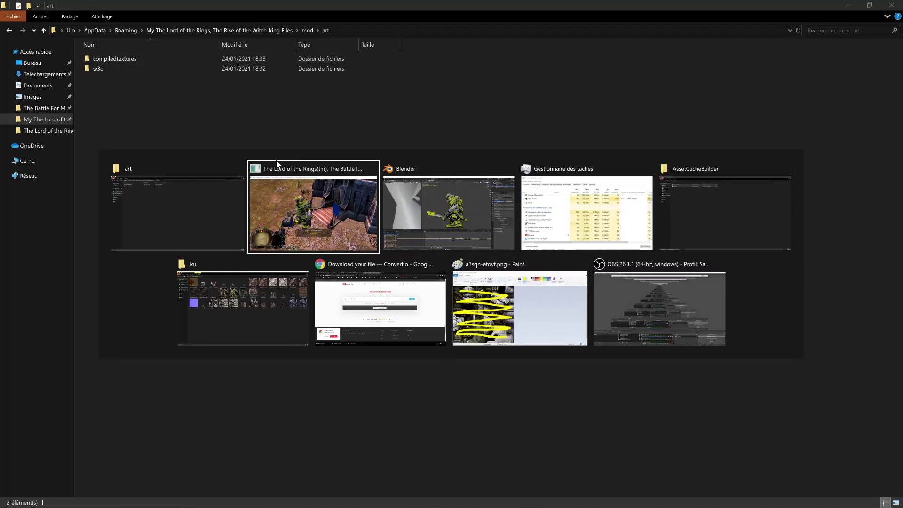
key("ctrl+shift+Escape")
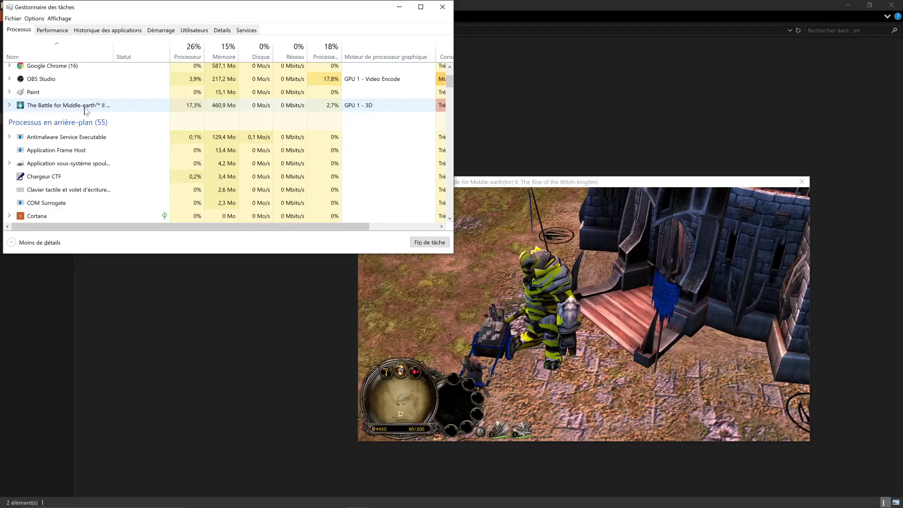
left_click(85, 105)
key("Delete")
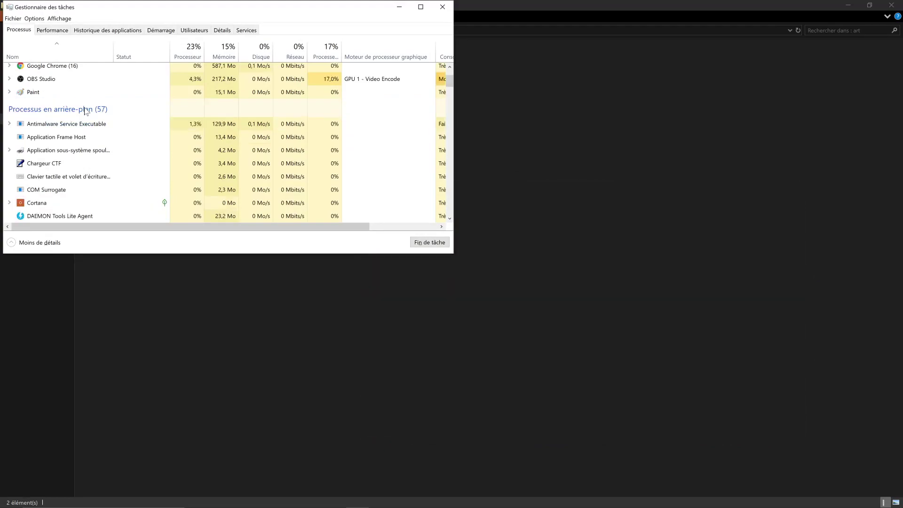
Relaunch The Rise of the Witch-king from the desktop and start a solo skirmish on Argonath with the Angmar army.
key("super+d")
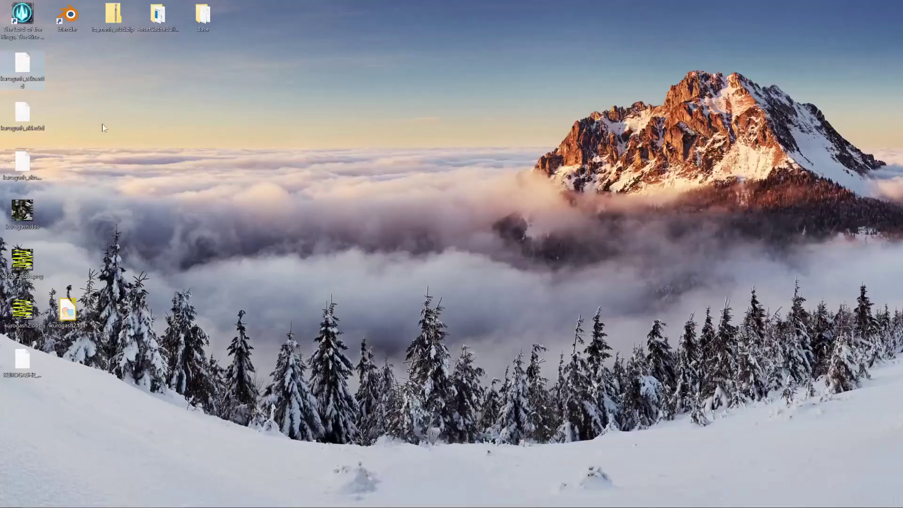
double_click(31, 33)
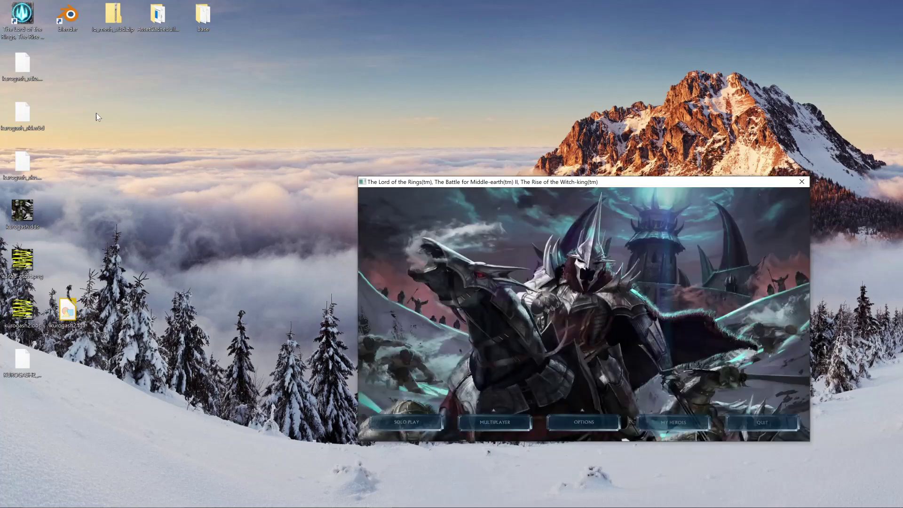
left_click(407, 422)
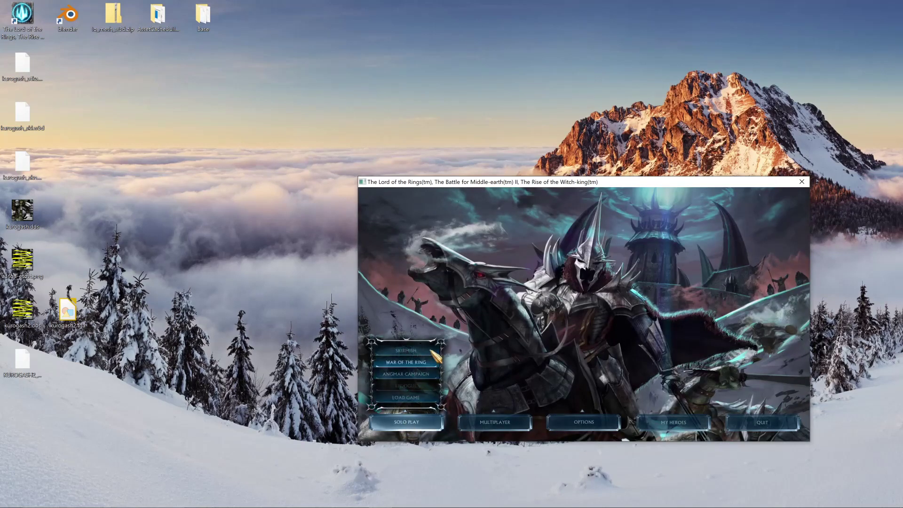
left_click(435, 355)
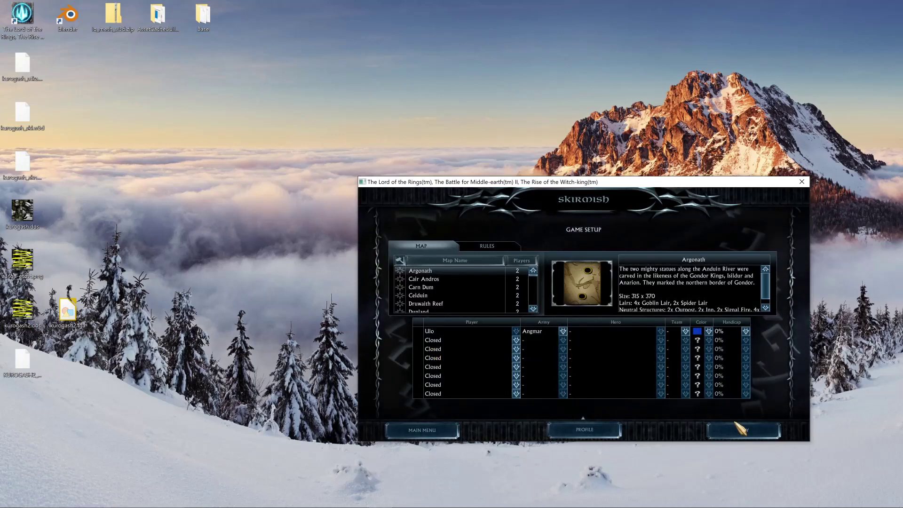
left_click(742, 432)
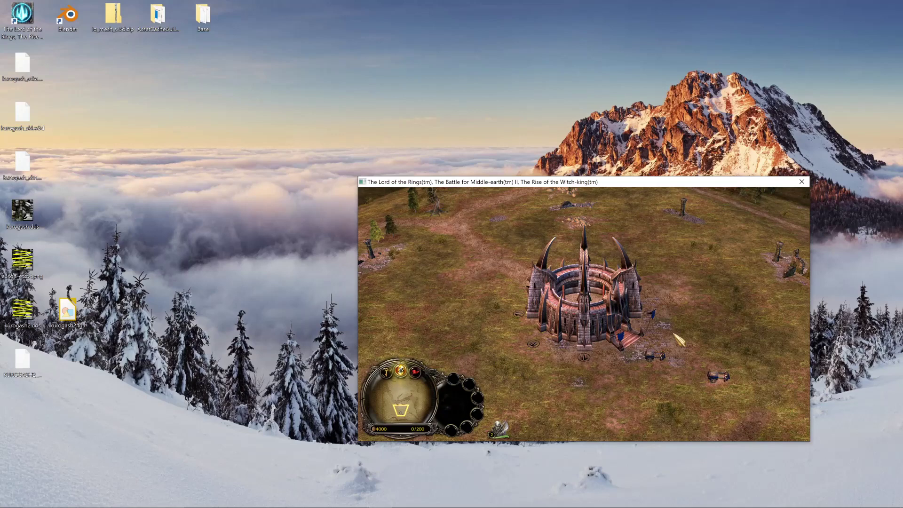
Recruit Rogash at the fortress and select him once he appears on the map.
left_click(599, 304)
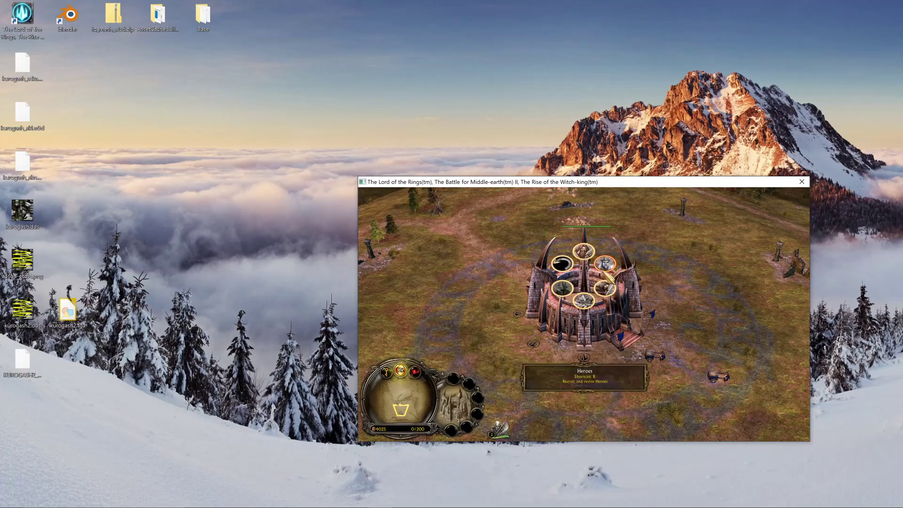
right_click(466, 270)
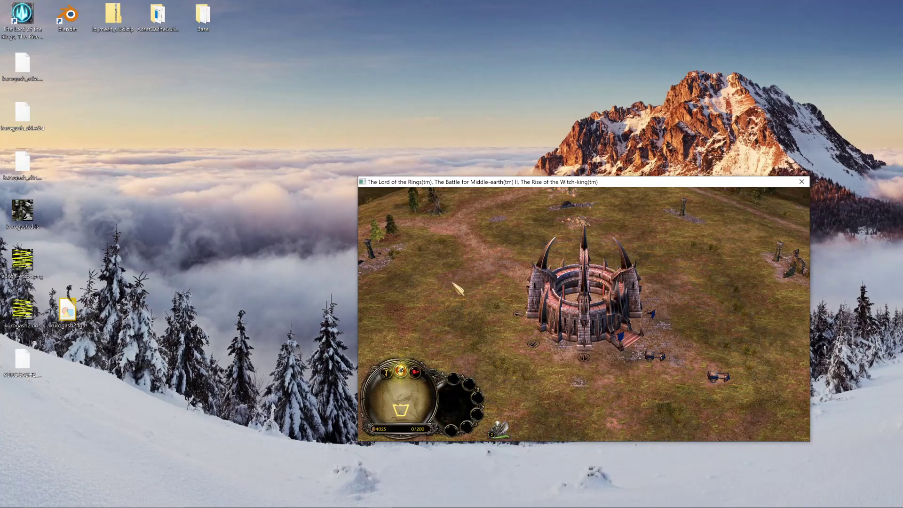
middle_click_drag(454, 283, 480, 282)
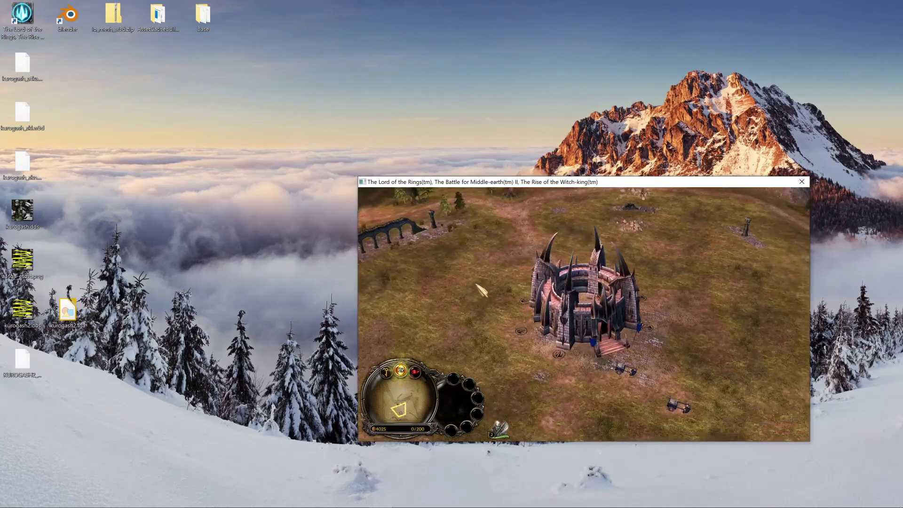
left_click(615, 346)
right_click_drag(615, 345, 619, 242)
left_click(619, 242)
mouse_move(620, 243)
middle_mouse_down()
mouse_move(584, 245)
mouse_move(612, 247)
middle_mouse_up()
right_click_drag(617, 250, 621, 314)
Send Rogash to the spider lair and examine his attack animation up close while he fights the spiders.
key("Up")
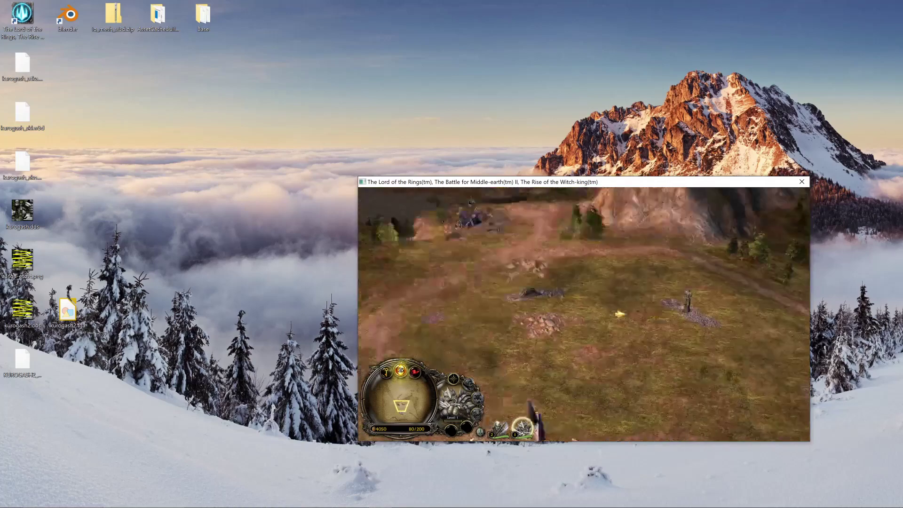
scroll(616, 317, "up", 2)
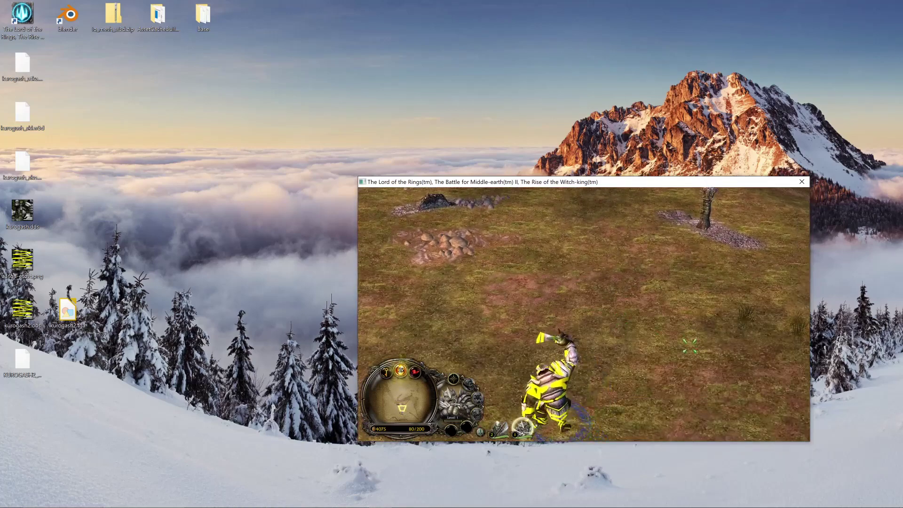
right_click_drag(707, 338, 528, 268)
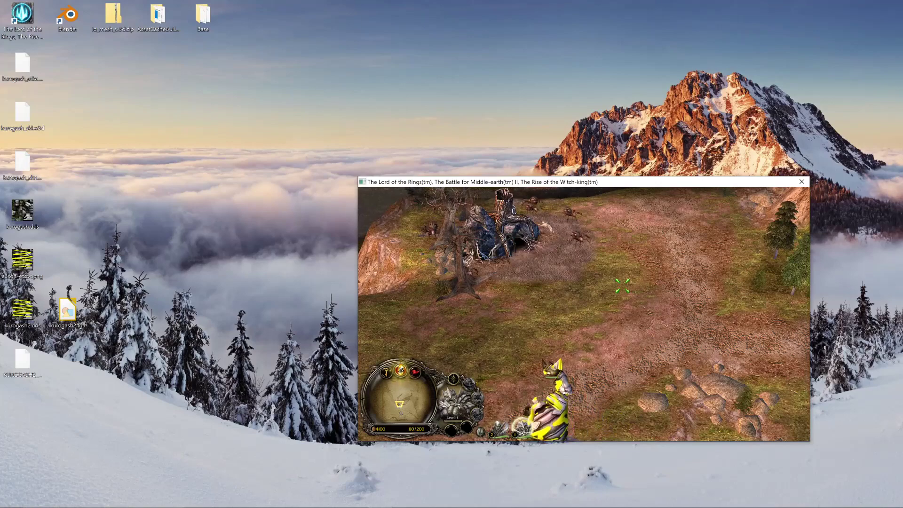
right_click_drag(623, 286, 568, 286)
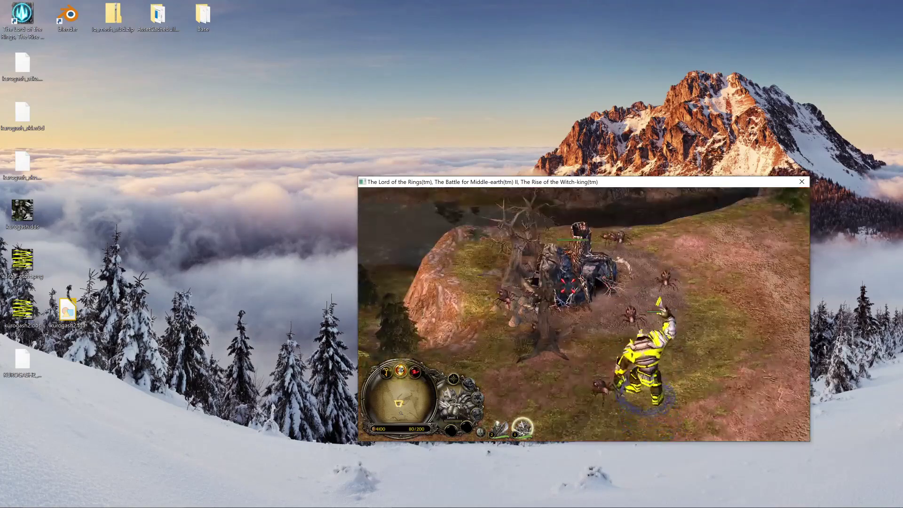
middle_click_drag(568, 286, 475, 249)
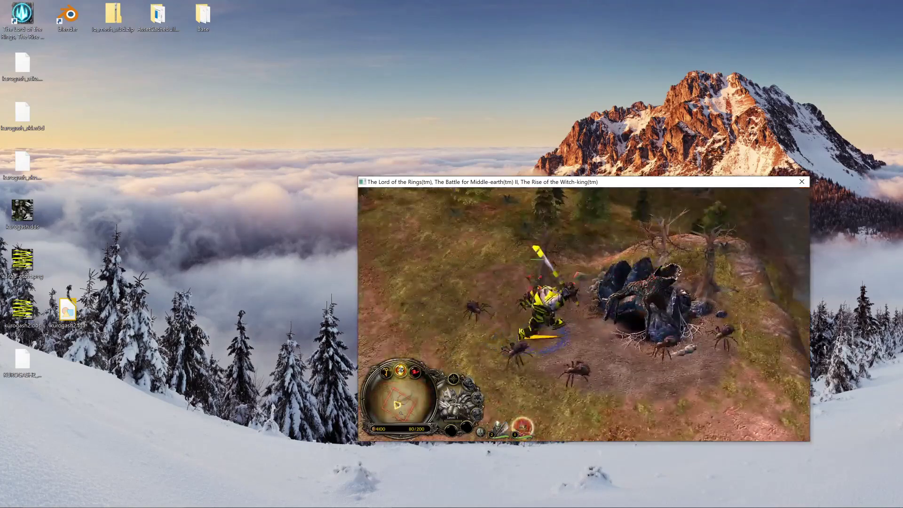
scroll(476, 248, "up", 3)
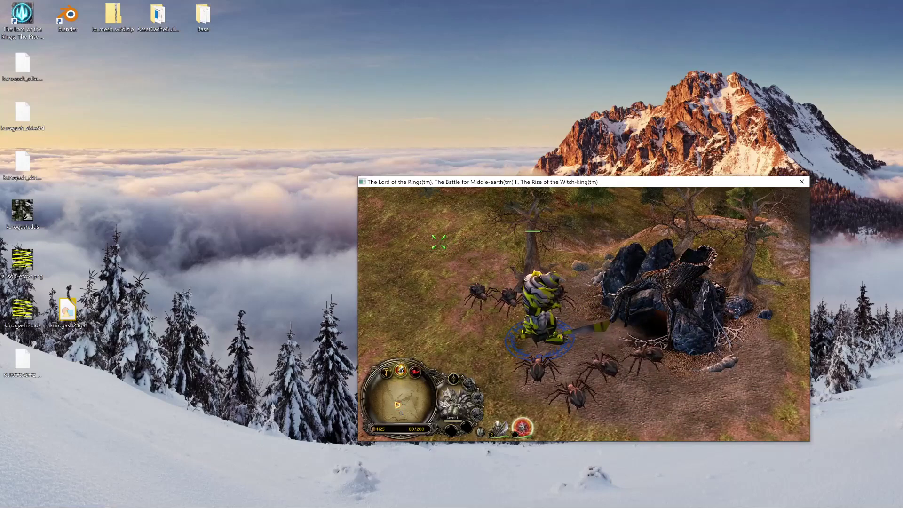
middle_click_drag(448, 253, 486, 289)
middle_click_drag(639, 242, 654, 241)
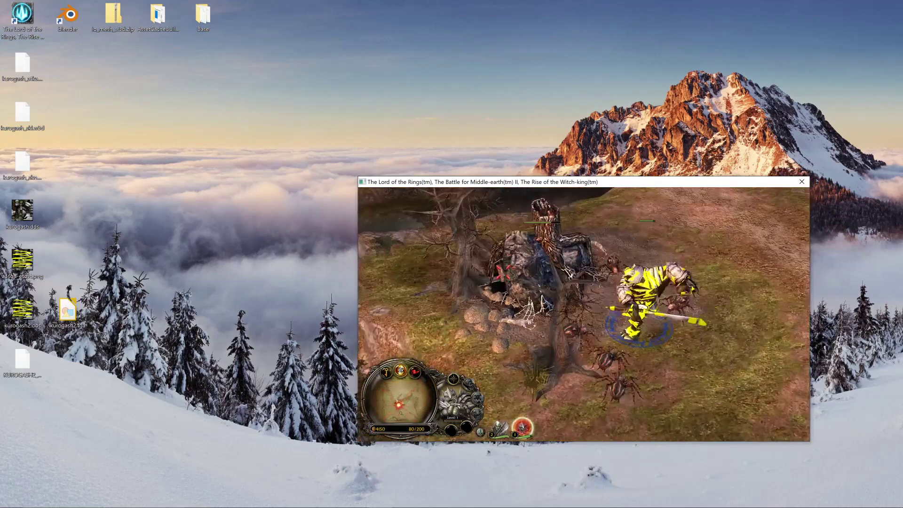